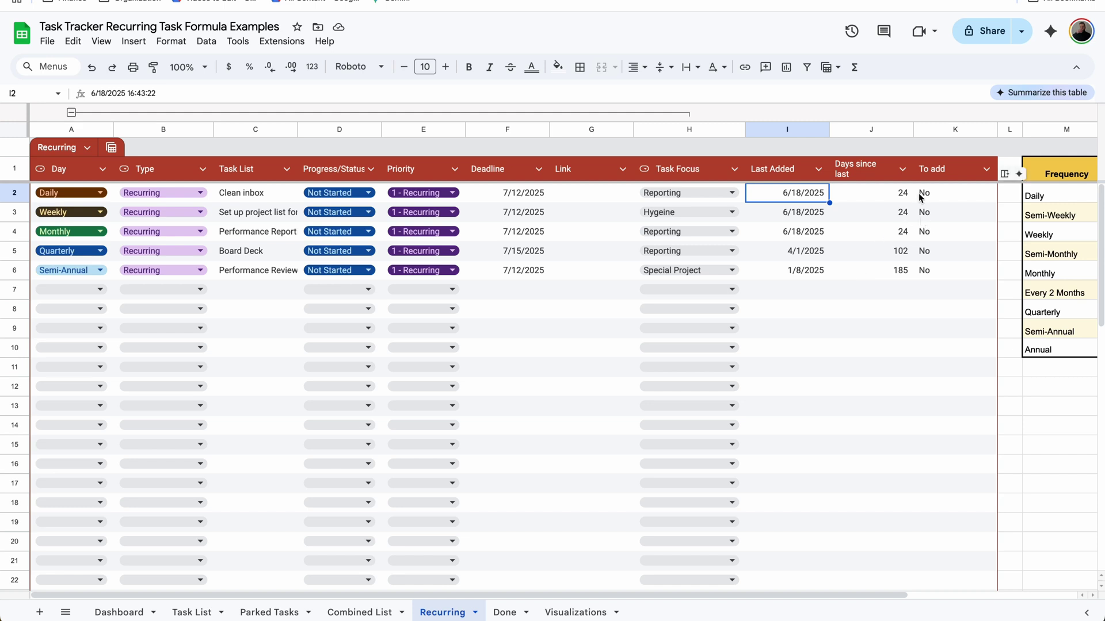
In the To add formula in K2, set the two WEEKDAY(TODAY()) comparisons to 8 and 9.
click(936, 198)
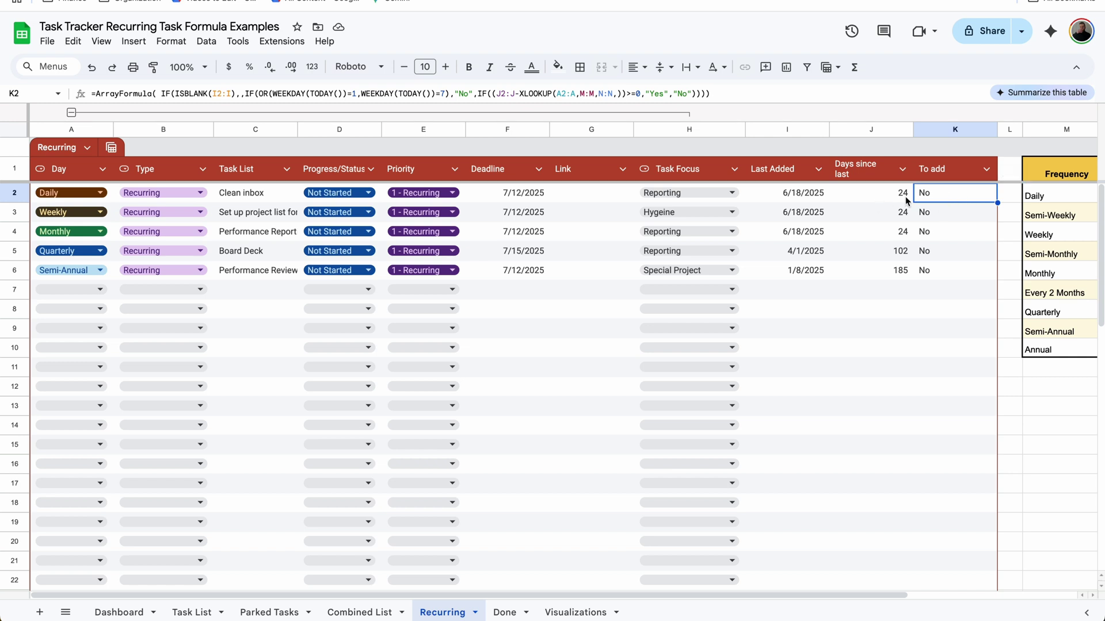
click(357, 94)
key(BackSpace)
text(8)
key(Right)
key(Right)
key(Right)
key(Right)
key(Right)
key(Right)
key(Right)
key(Right)
key(Right)
key(Right)
key(Right)
key(Right)
key(Right)
key(Right)
key(Right)
key(Right)
key(Right)
key(Right)
key(Right)
key(BackSpace)
text(9)
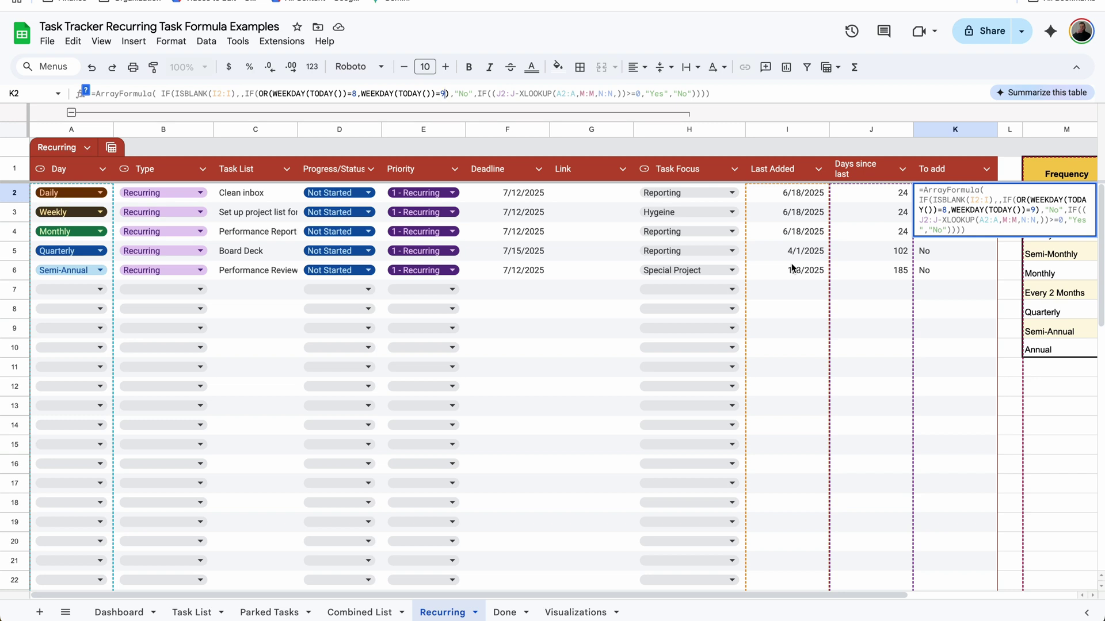
key(Return)
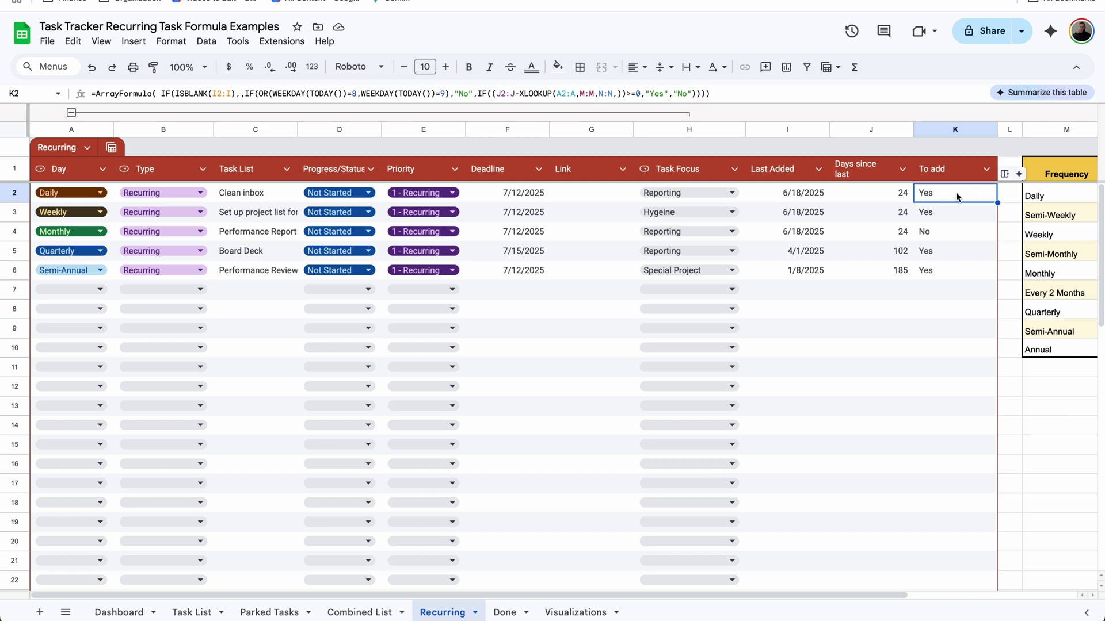
Remove the IF(OR(WEEKDAY...),"No", weekend check and its extra closing parenthesis from the K2 formula.
scroll(863, 288, right, 2)
click(831, 206)
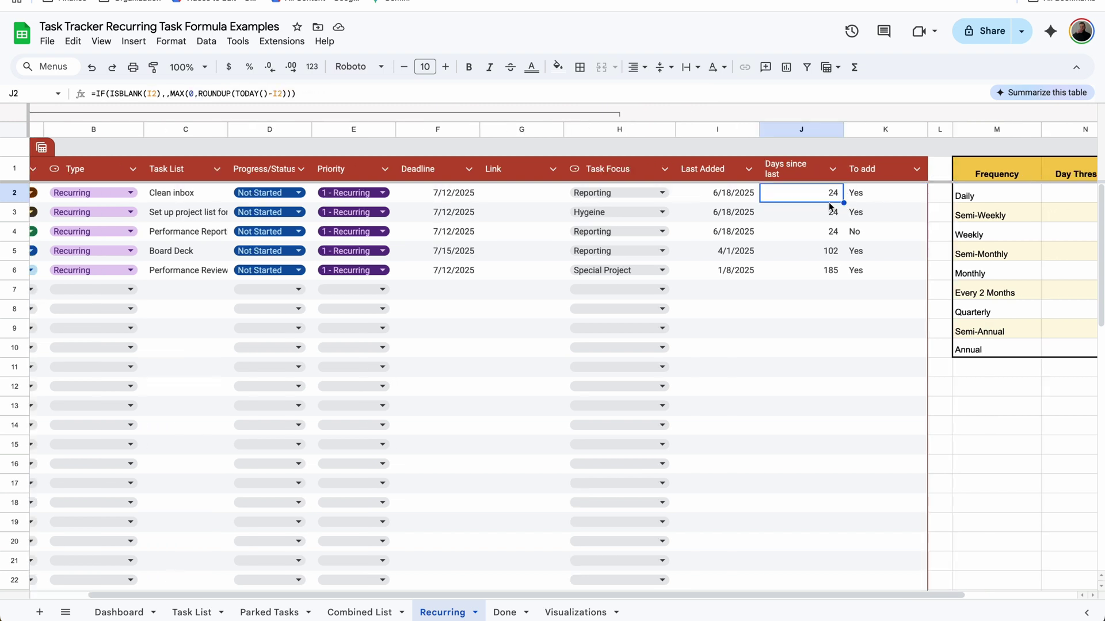
click(865, 194)
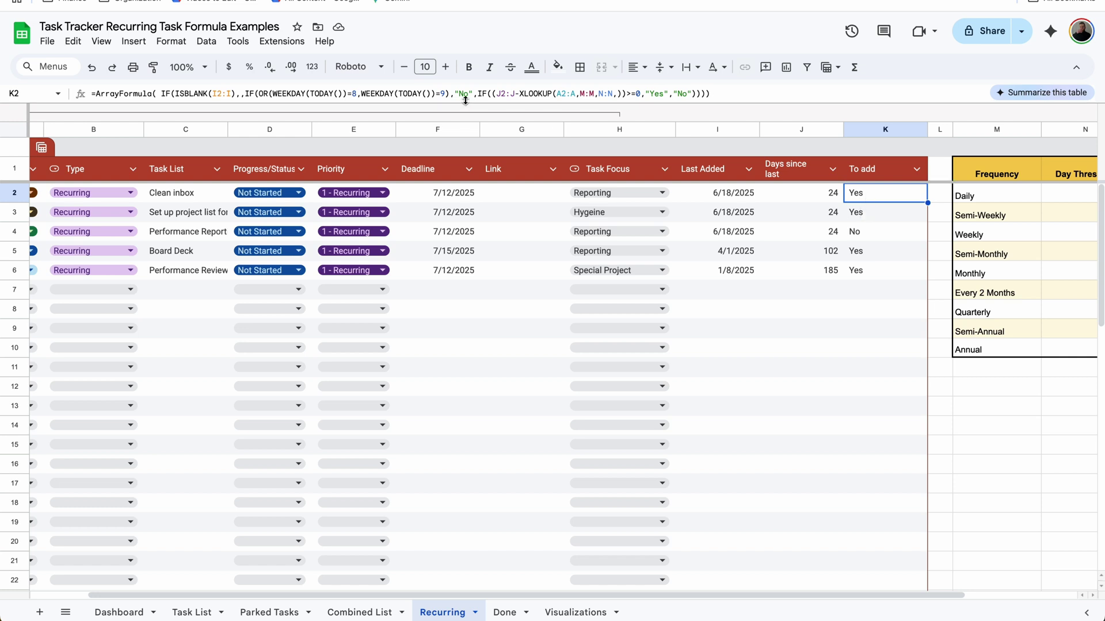
drag(476, 94, 245, 93)
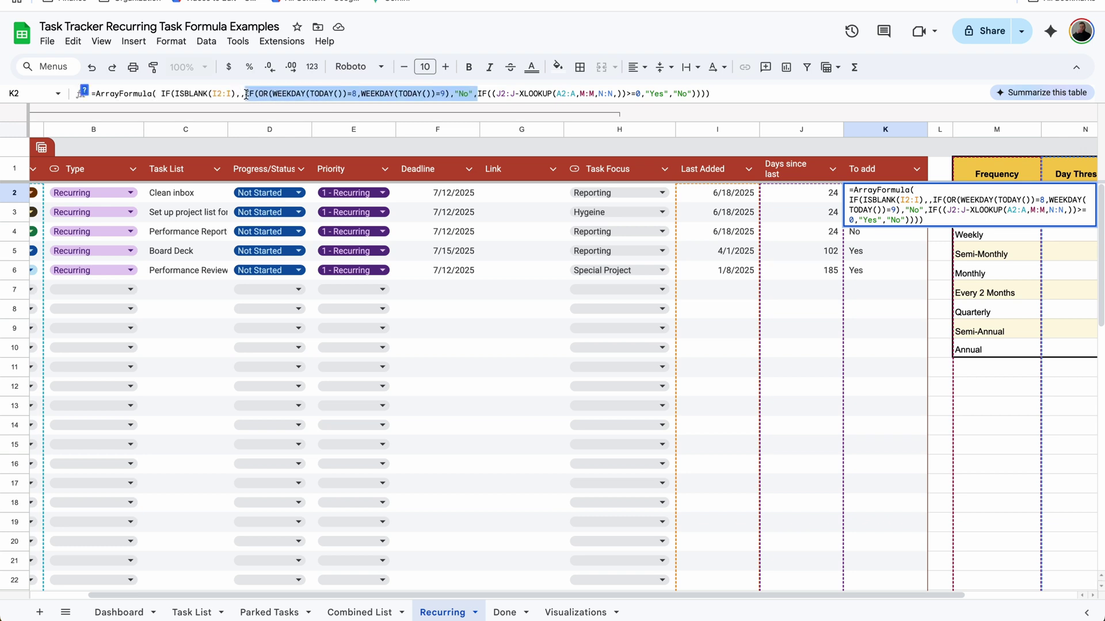
key(Delete)
key(End)
key(BackSpace)
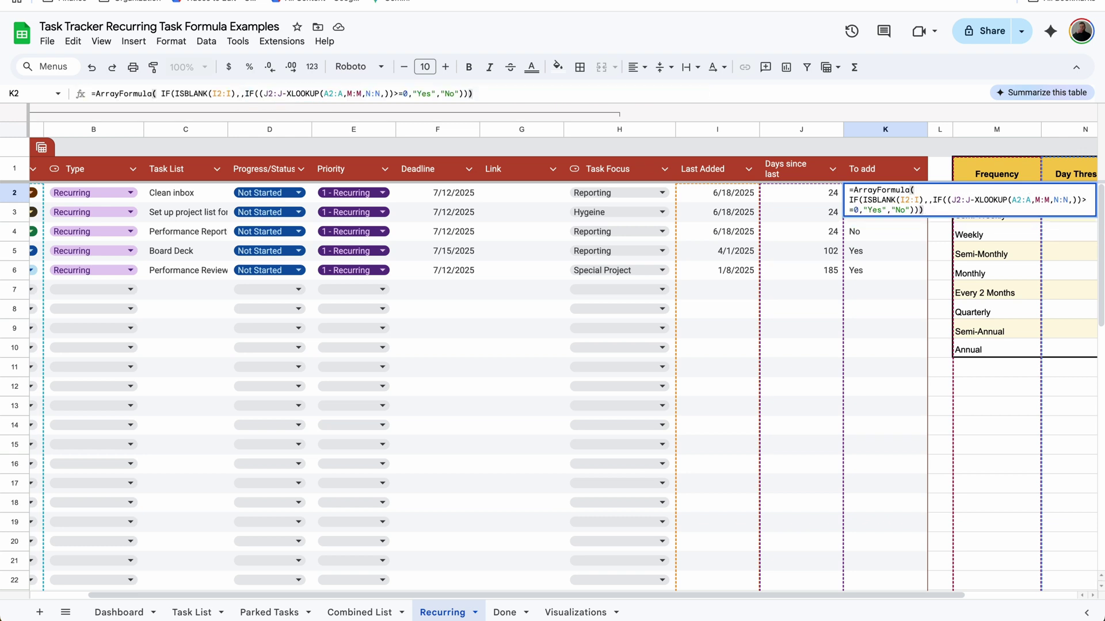
key(Return)
click(861, 199)
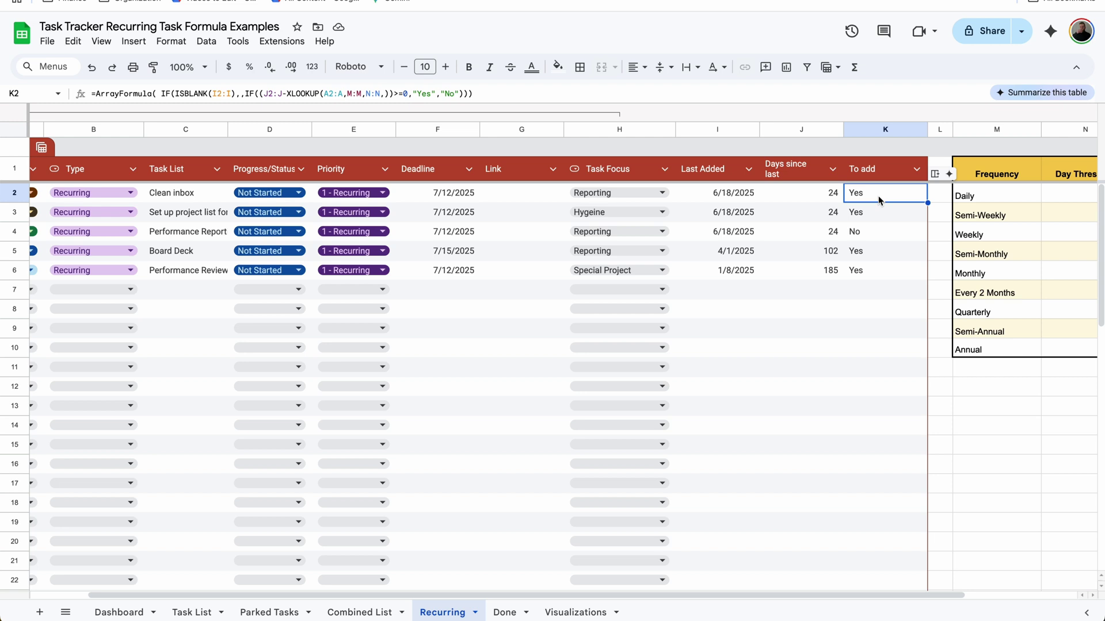
Open the attached Apps Script project and examine the Recurring.gs file and the project's triggers.
click(281, 42)
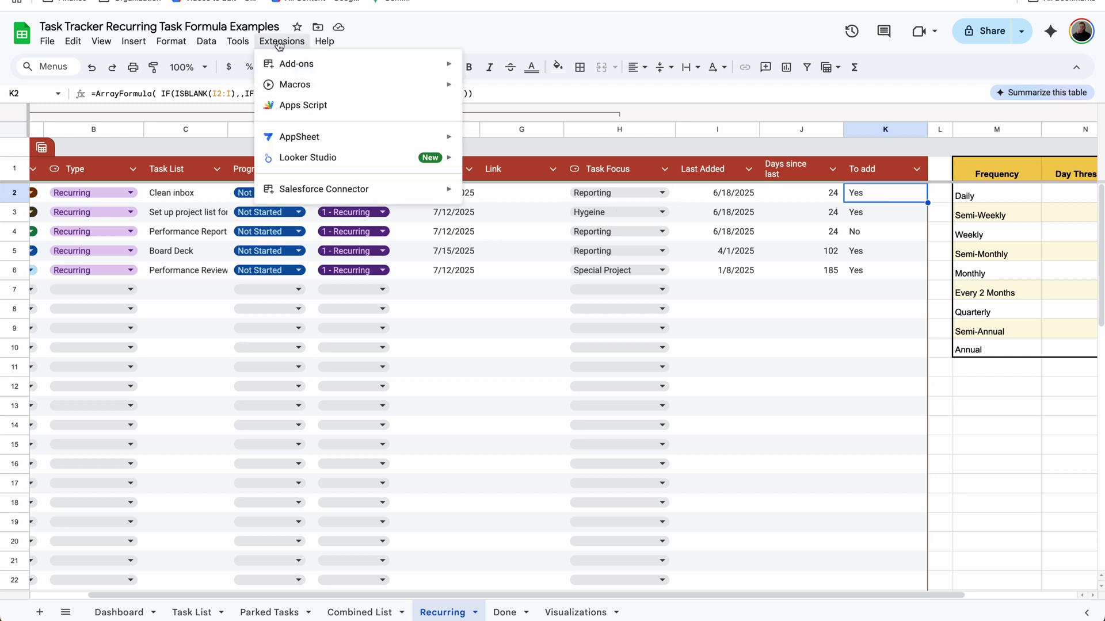
click(296, 106)
click(71, 117)
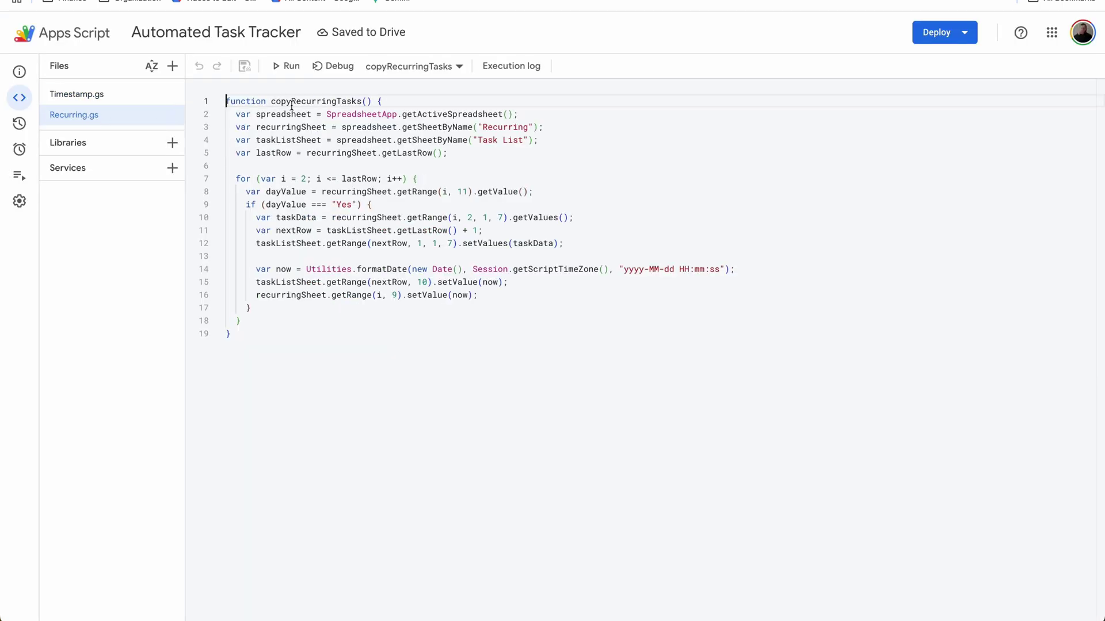
click(19, 150)
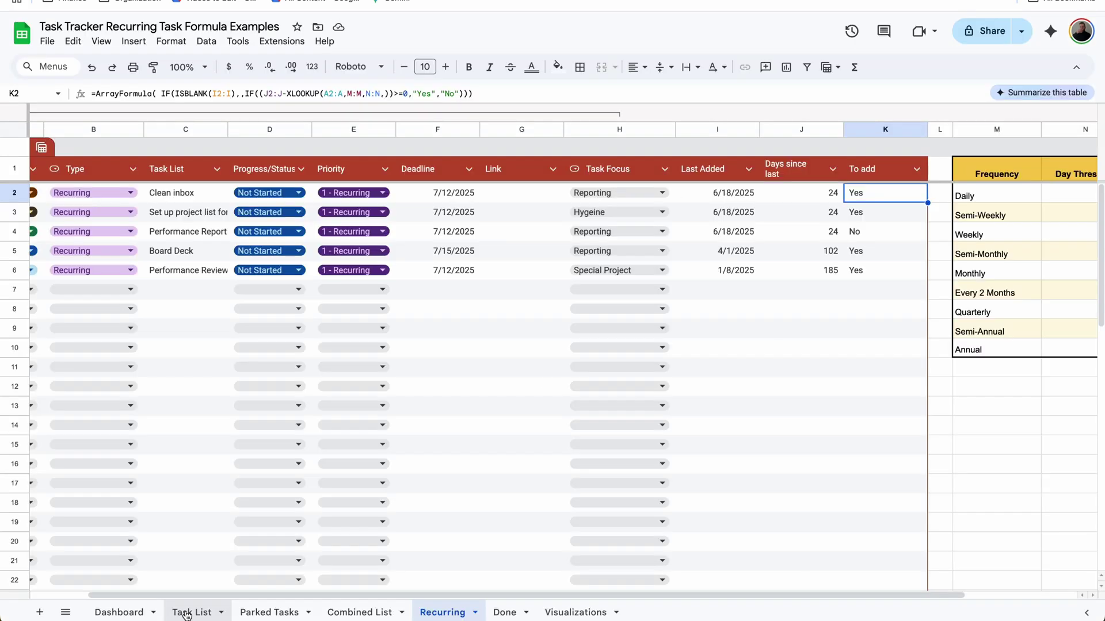
On the Task List sheet, insert a drawing with a small rounded rectangle labelled "Recurring".
click(190, 612)
click(648, 149)
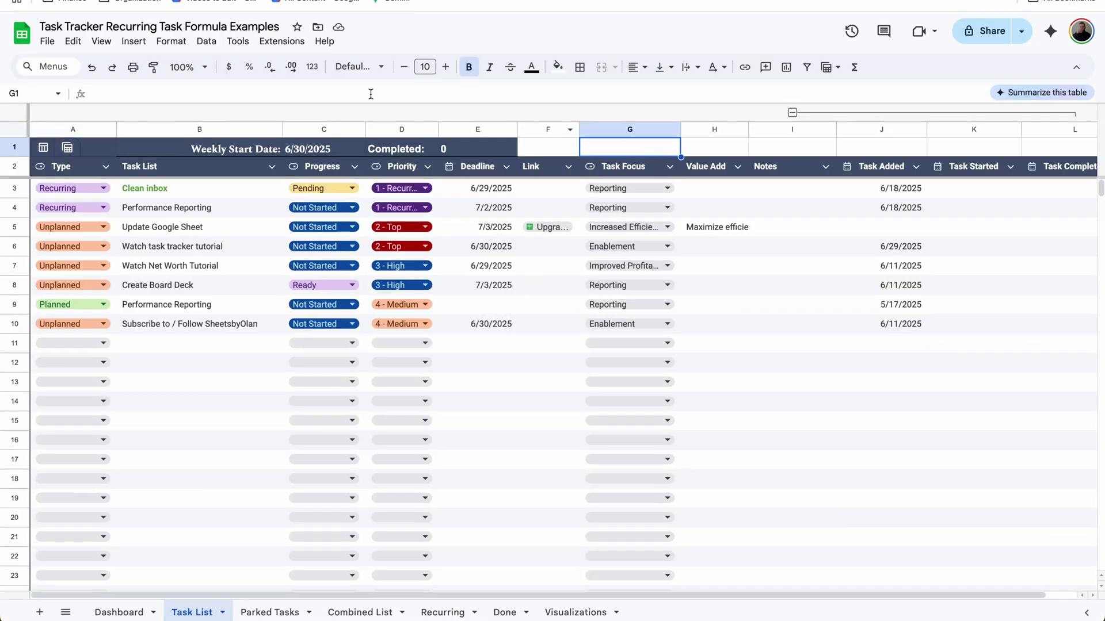
click(133, 41)
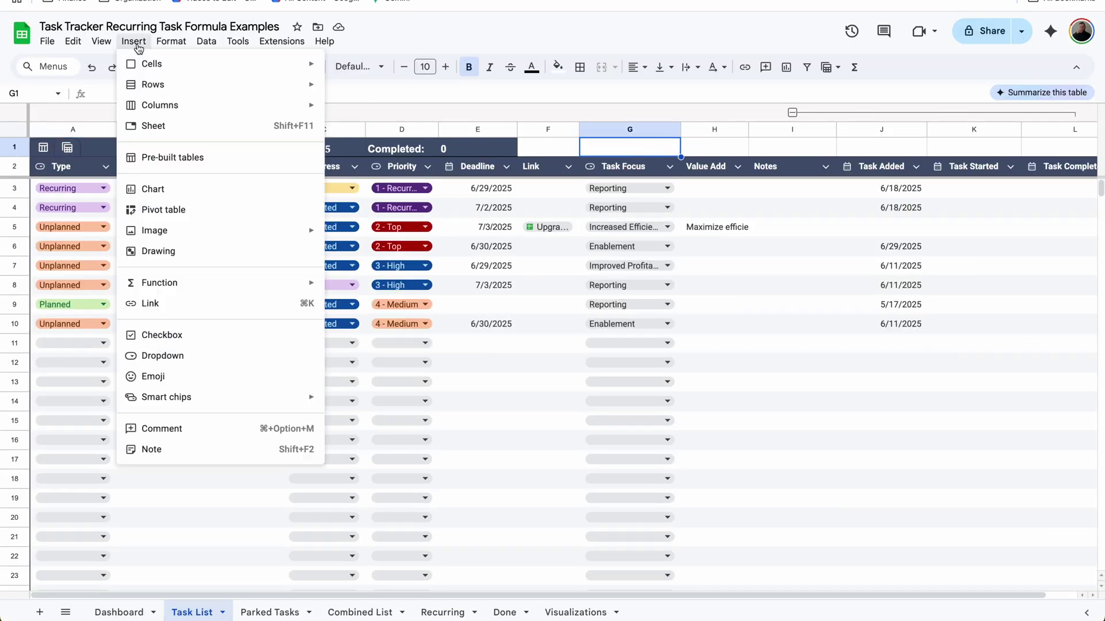
click(169, 252)
click(401, 105)
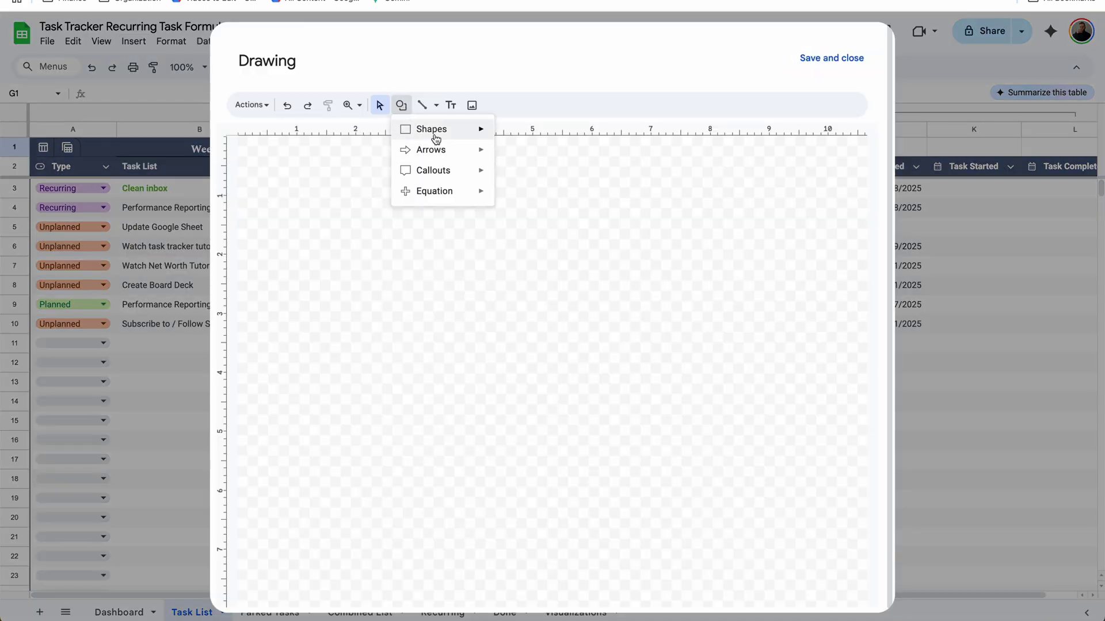
mouse_move(436, 138)
click(522, 134)
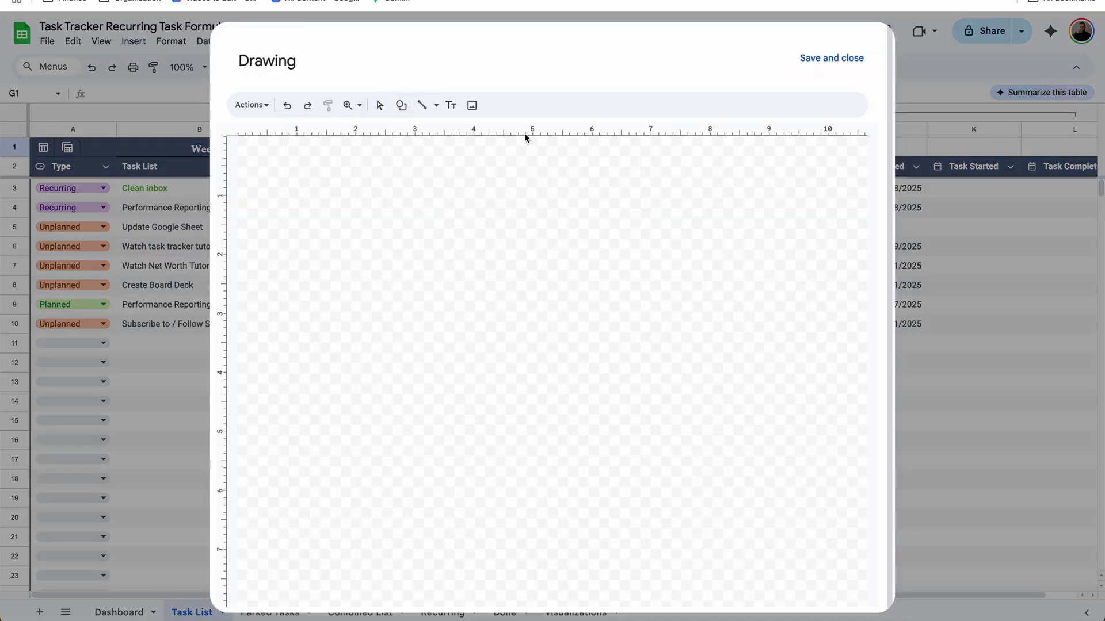
drag(452, 160, 583, 180)
text(Recur)
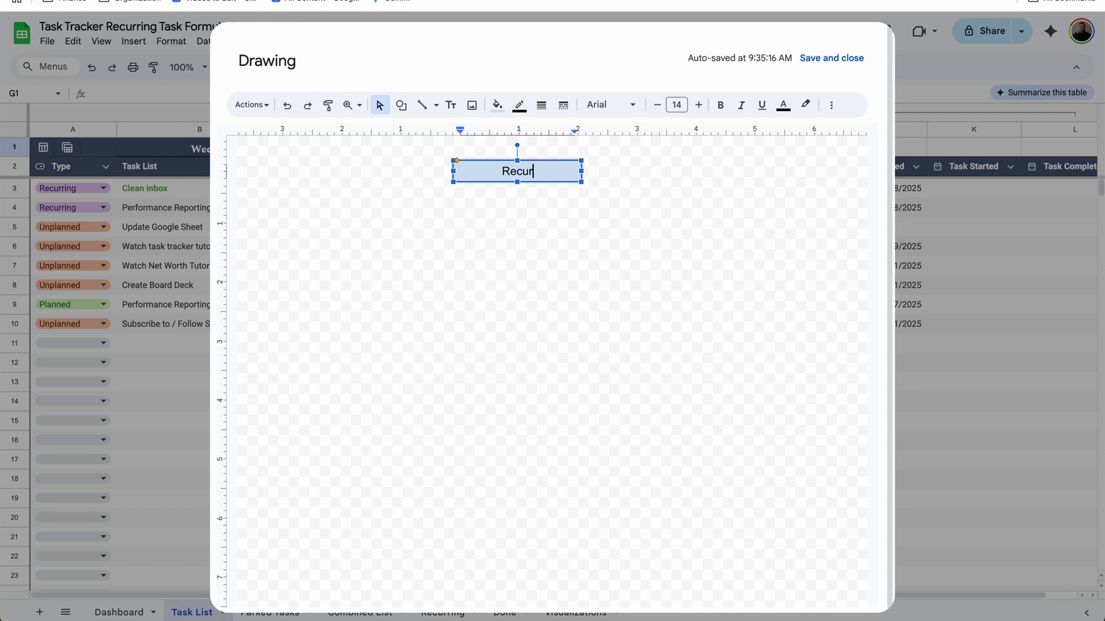
Fill the rectangle with light yellow, save the drawing, and place it in row 1 beside the Completed count.
click(496, 104)
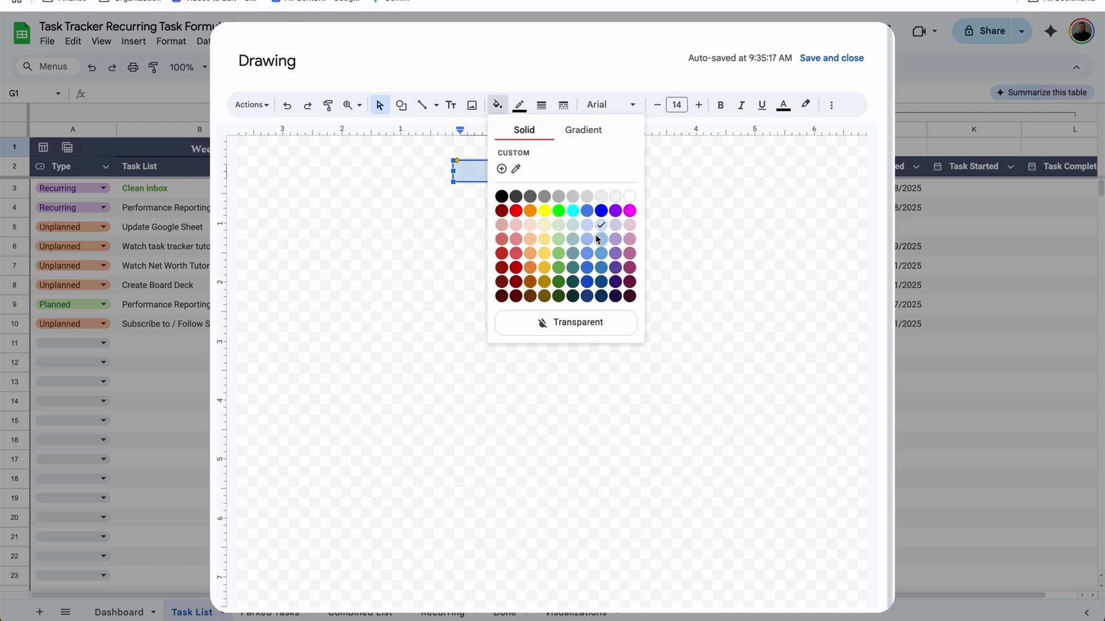
click(544, 253)
click(832, 60)
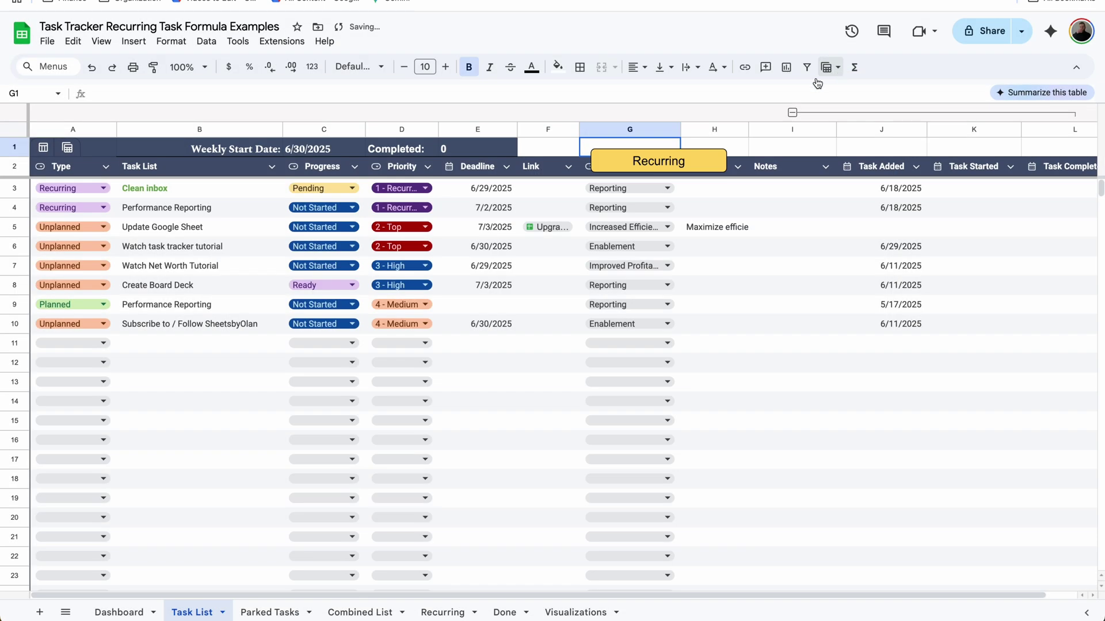
drag(637, 156, 627, 155)
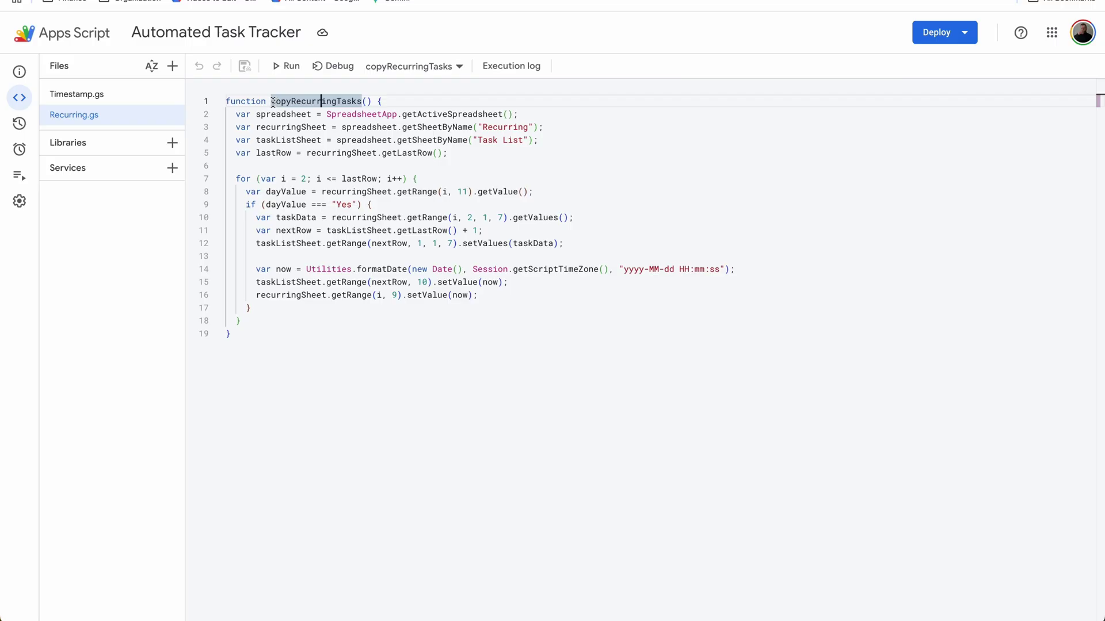
Copy the function name copyRecurringTasks from Recurring.gs and assign it as the script of the yellow Recurring button.
double_click(302, 102)
drag(302, 102, 362, 105)
key(ctrl+c)
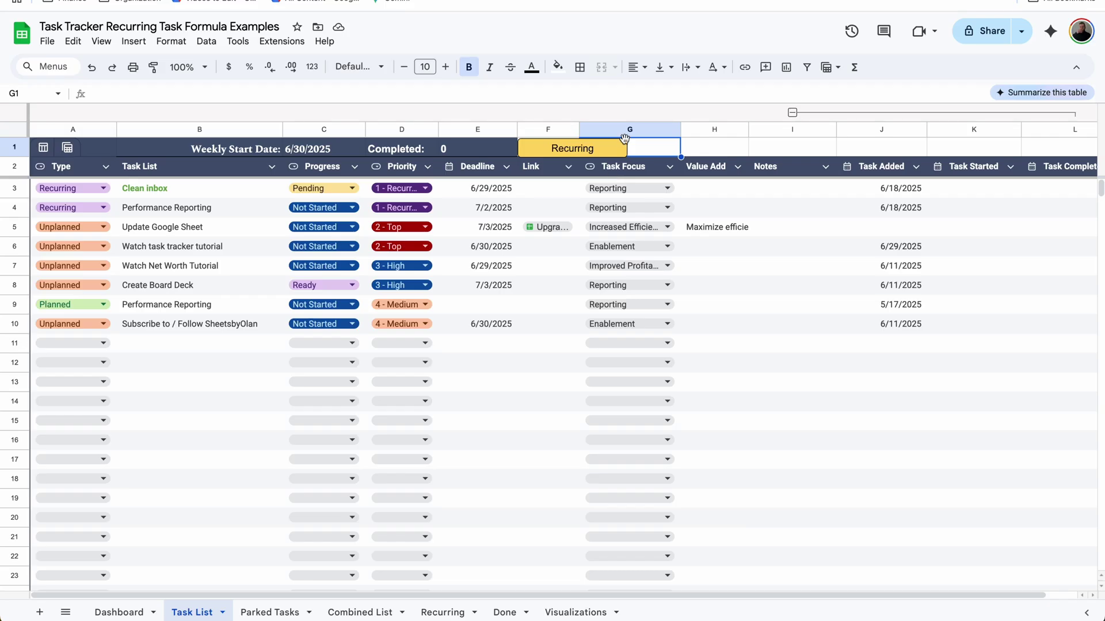
click(619, 150)
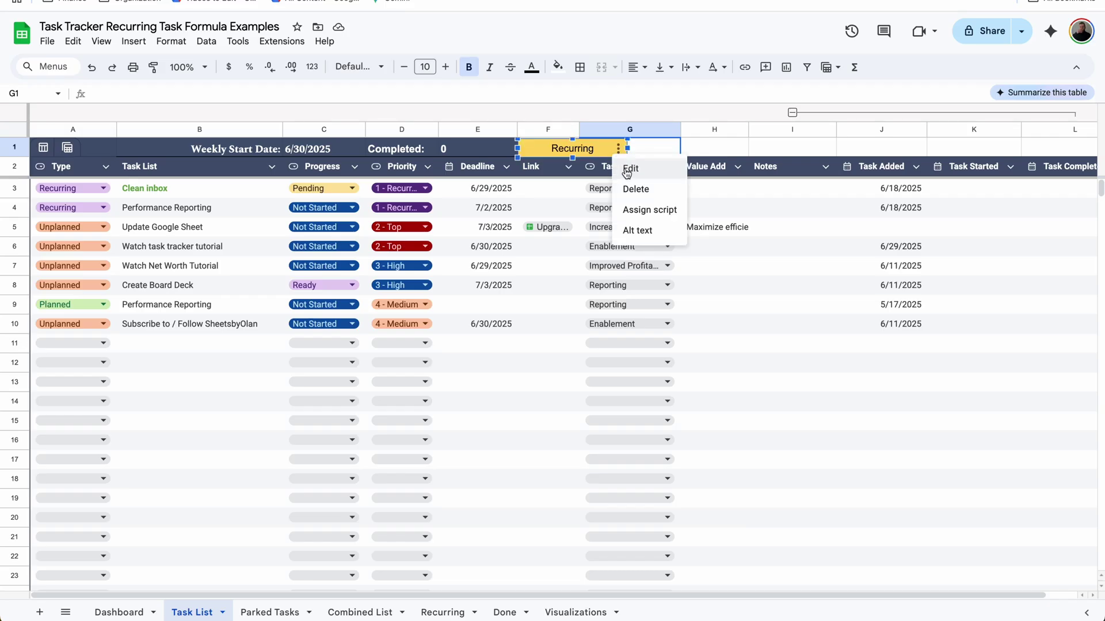
click(637, 212)
key(ctrl+v)
click(640, 370)
Run the Recurring button's script and authorize Automated Task Tracker with the Google account, continuing past the unverified-app warning.
click(606, 150)
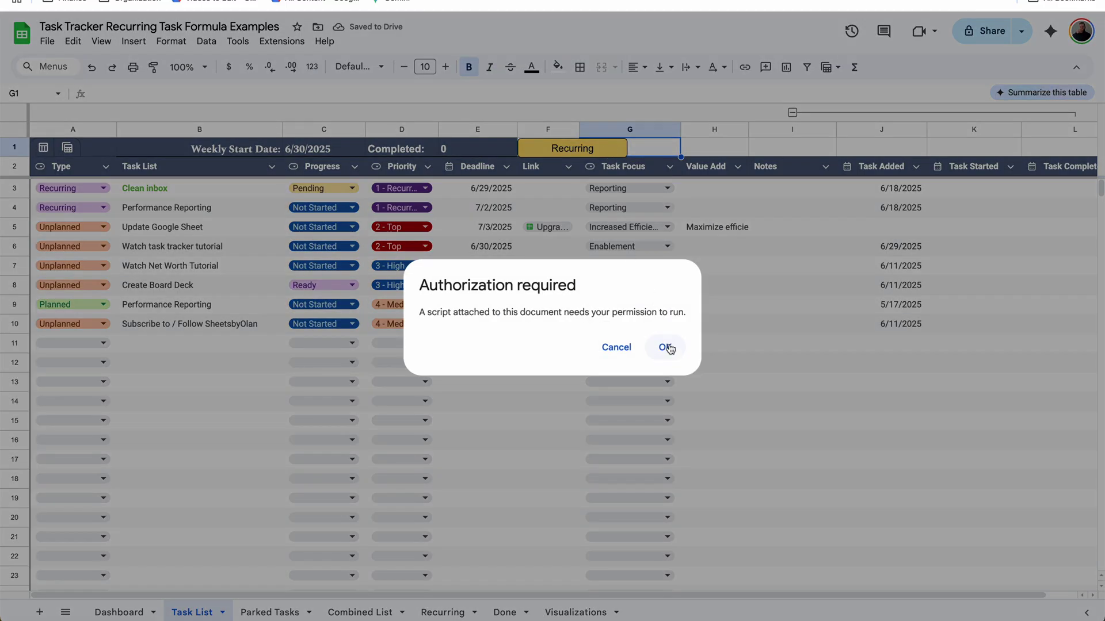
click(666, 348)
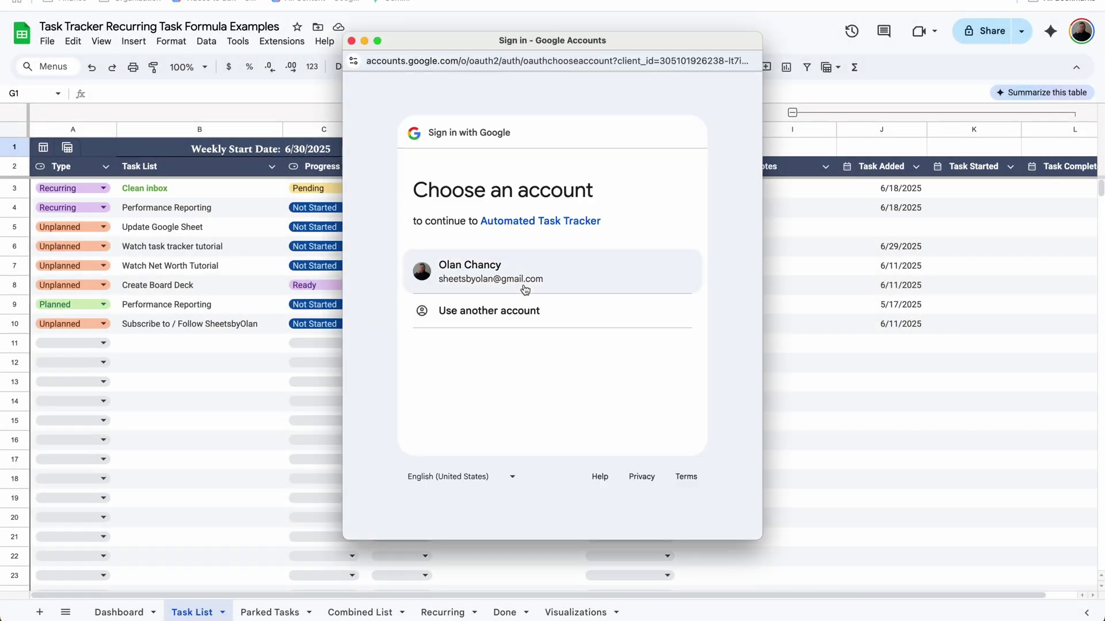
click(452, 312)
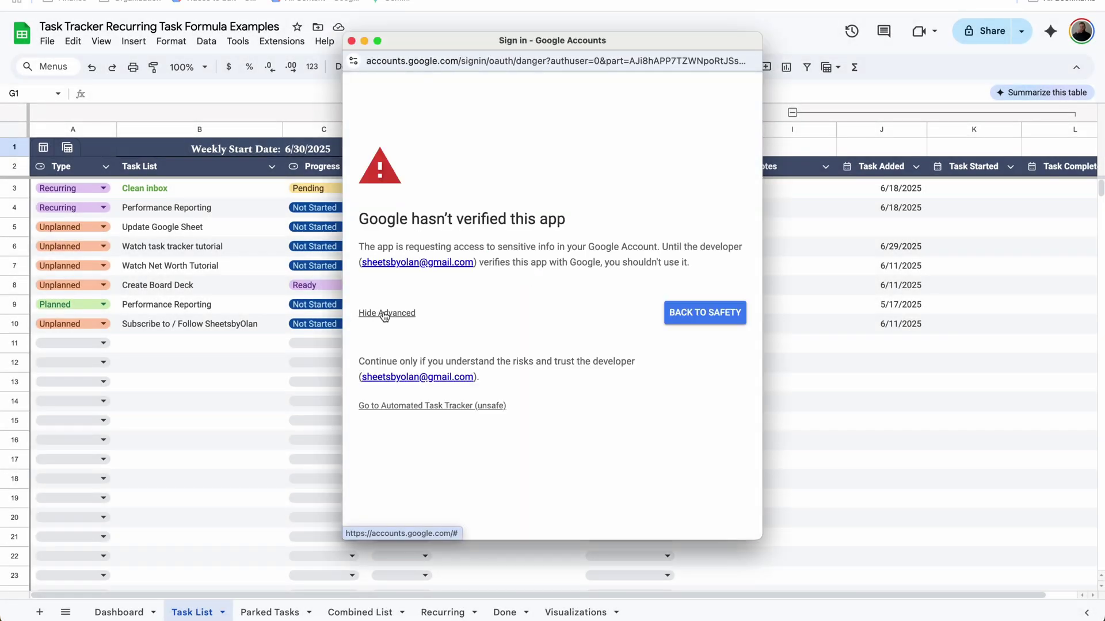
click(412, 405)
click(610, 435)
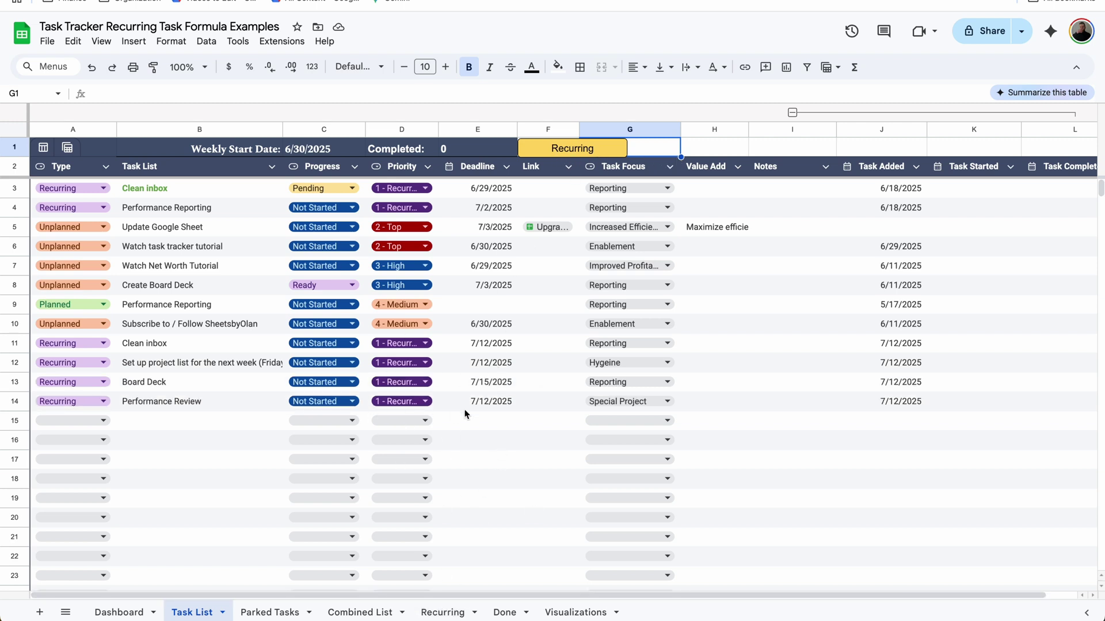
Check the Recurring sheet's dates and To add values against the copied Task List rows, and run the Recurring button again.
click(449, 613)
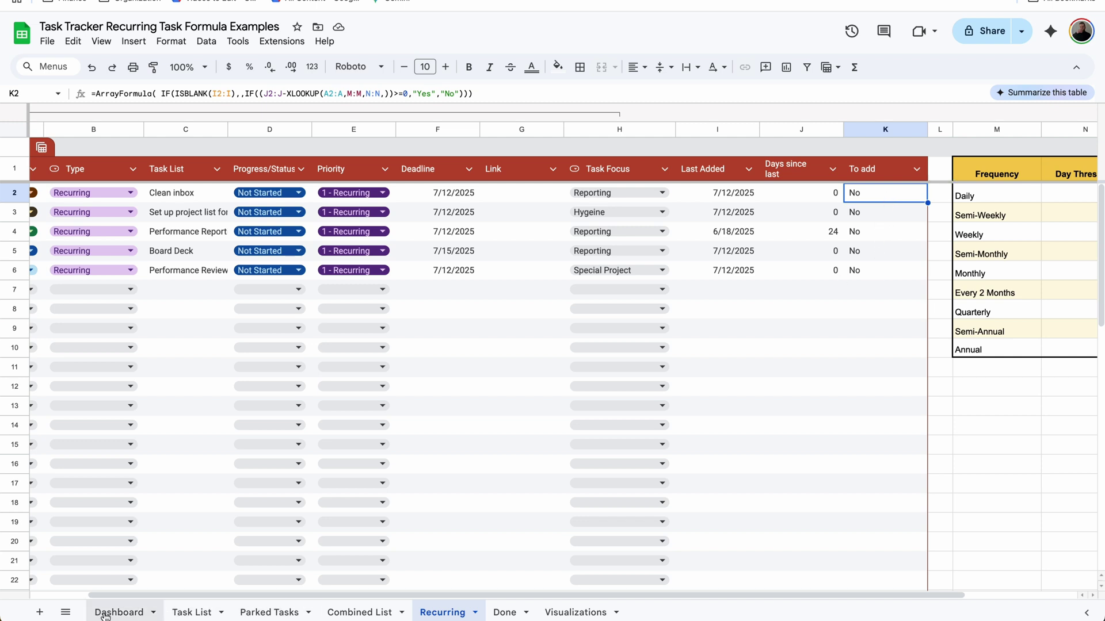
click(182, 613)
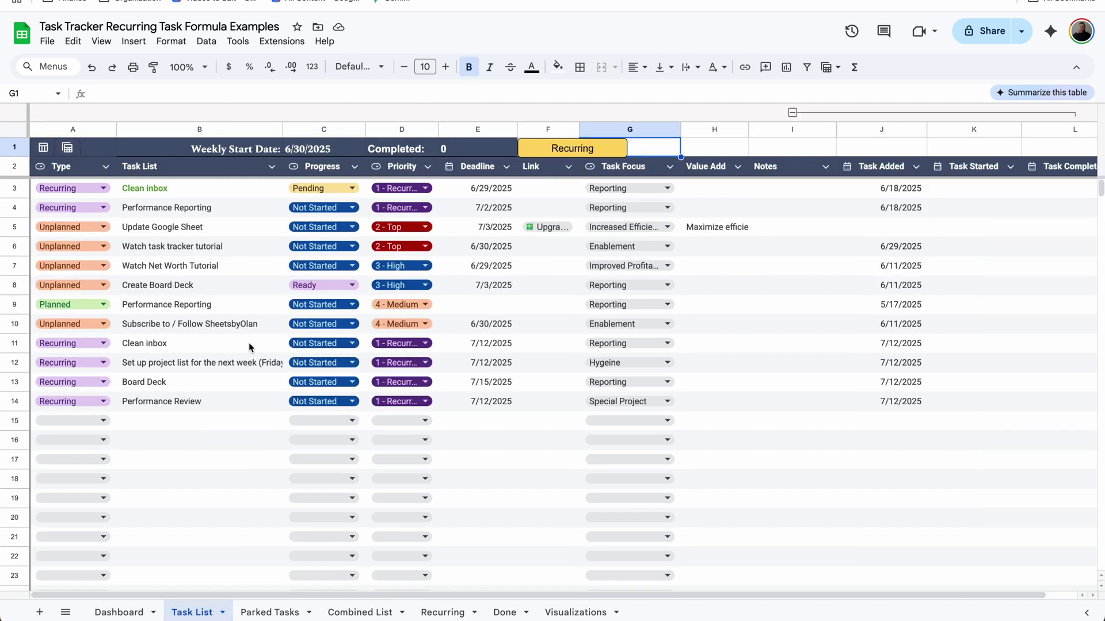
click(267, 370)
click(487, 404)
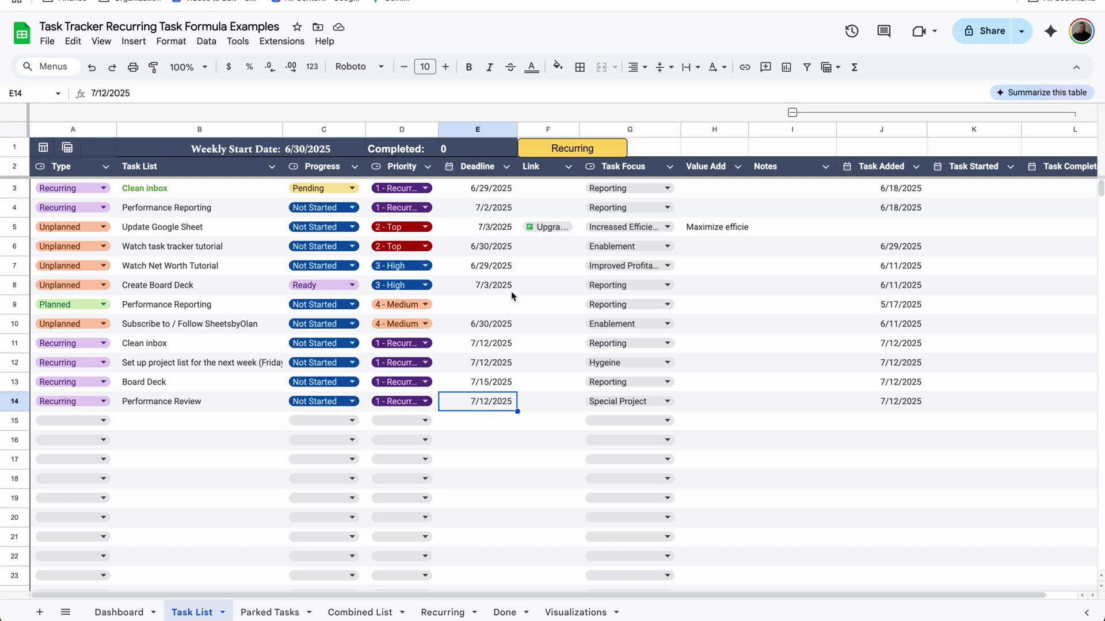
click(570, 148)
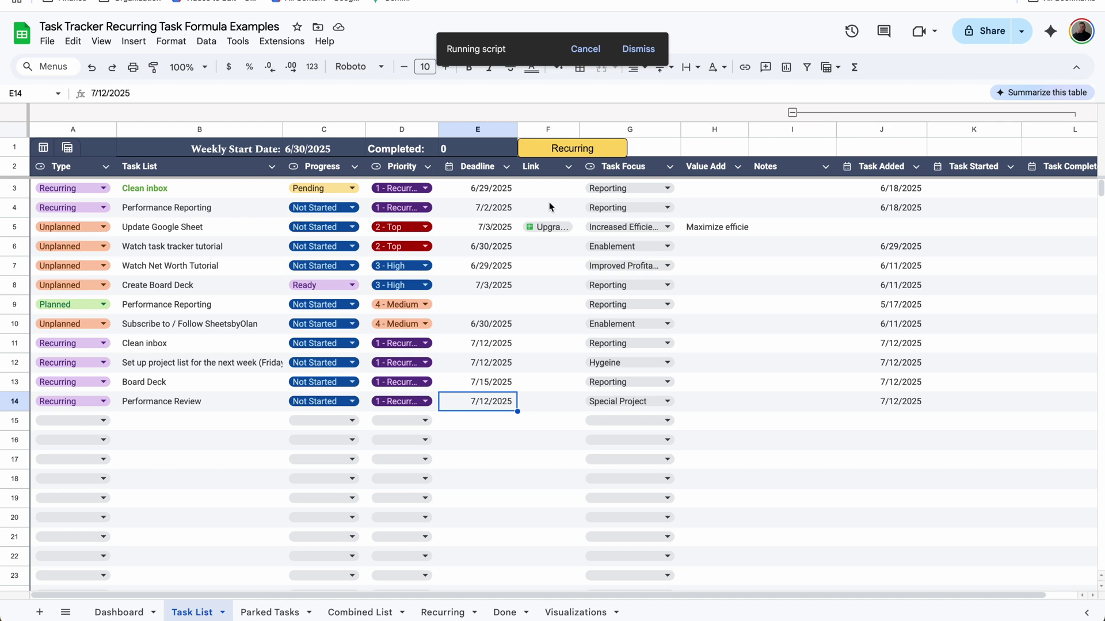
On the Recurring sheet, rewrite K2 without ArrayFormula as the single-row formula =IF(ISBLANK(I2),,IF((J2-XLOOKUP(A2,M:M,N:N,))>=0,"Yes","No")).
click(890, 200)
drag(880, 233, 880, 253)
click(880, 198)
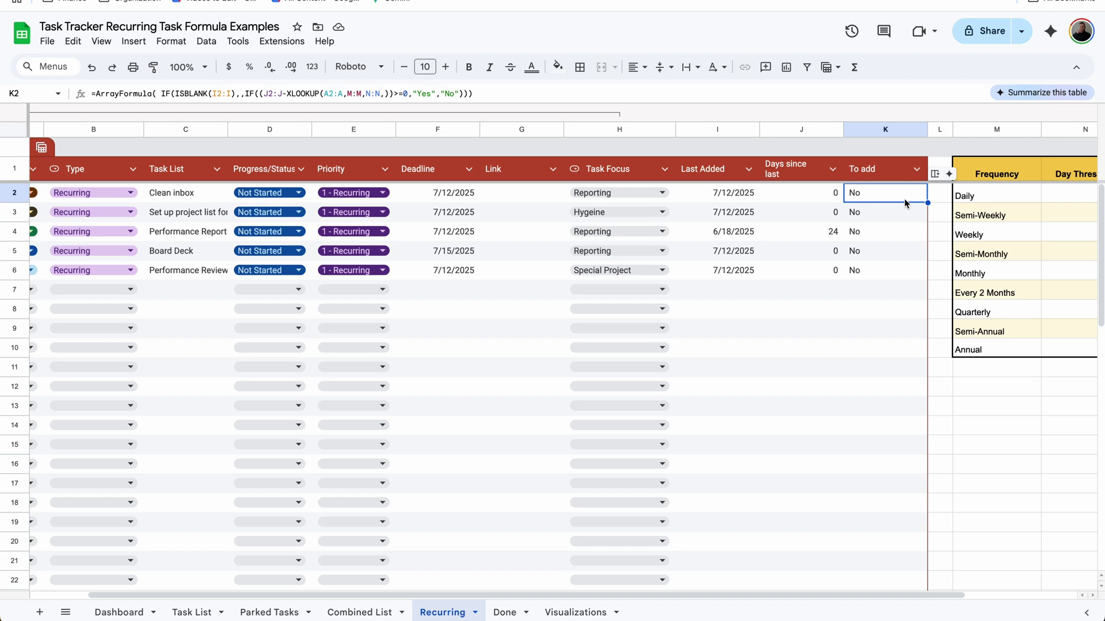
drag(163, 94, 95, 90)
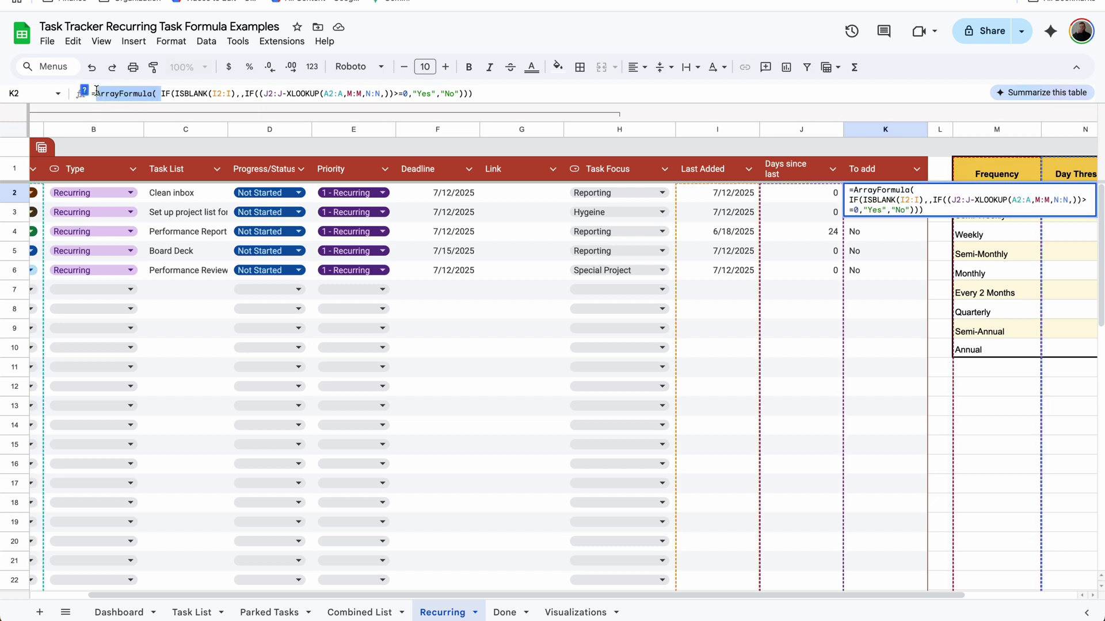
key(BackSpace)
click(164, 94)
key(BackSpace)
key(BackSpace)
click(208, 93)
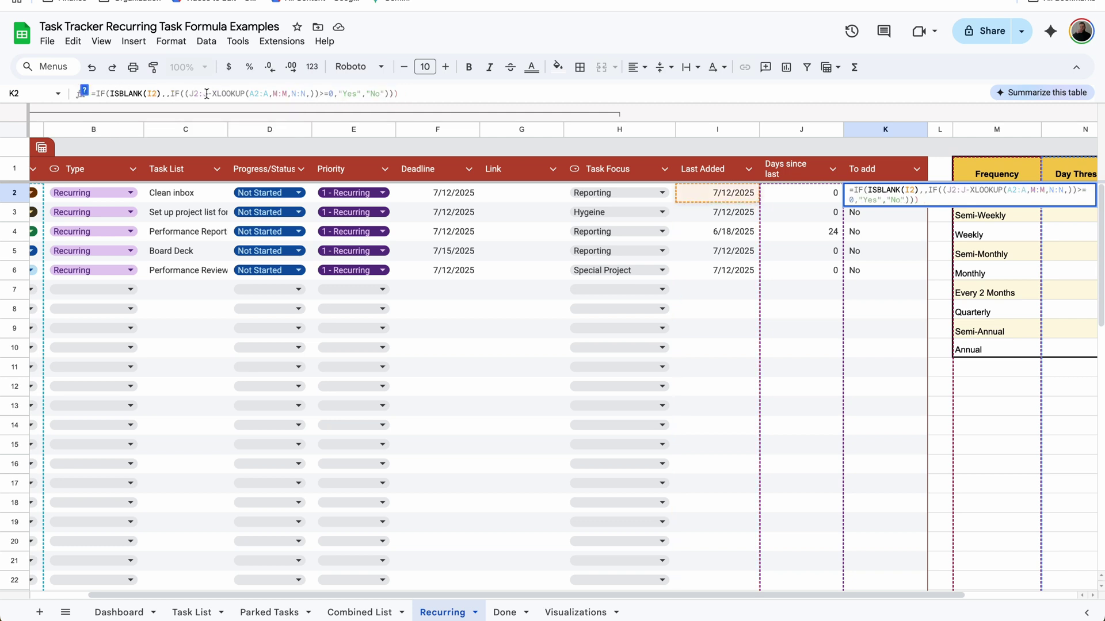
key(BackSpace)
key(BackSpace)
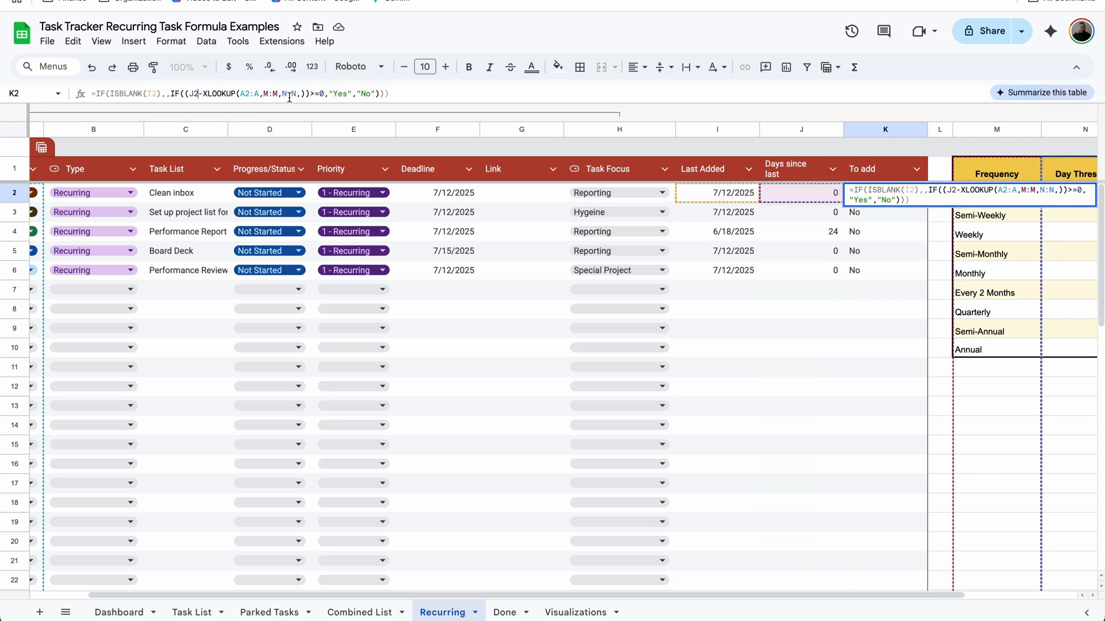
click(258, 93)
key(BackSpace)
key(BackSpace)
click(376, 94)
key(BackSpace)
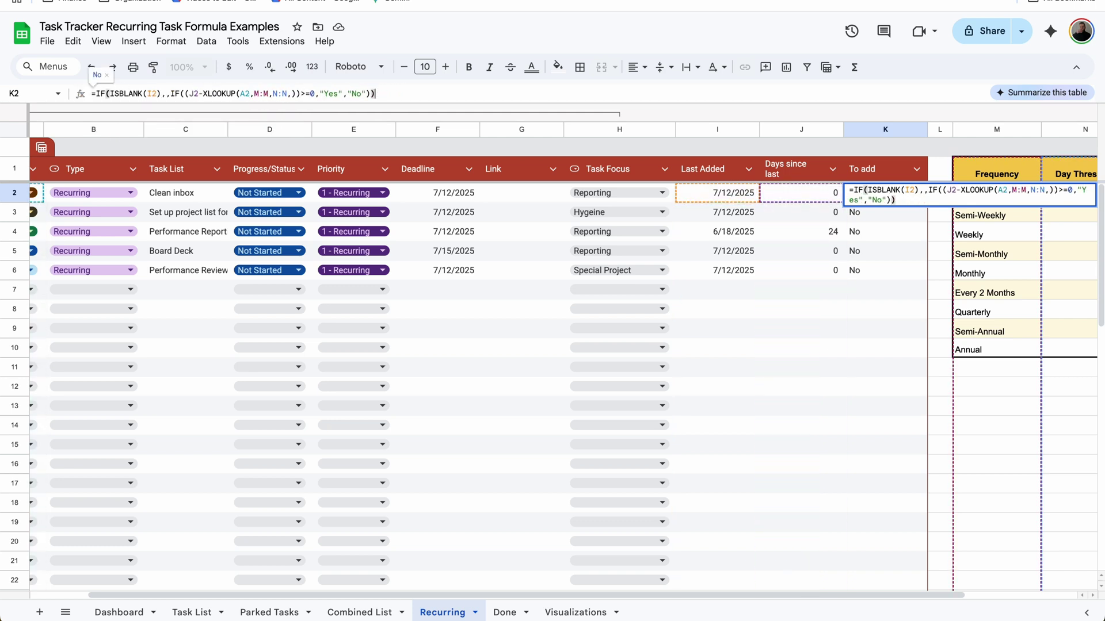
key(Up)
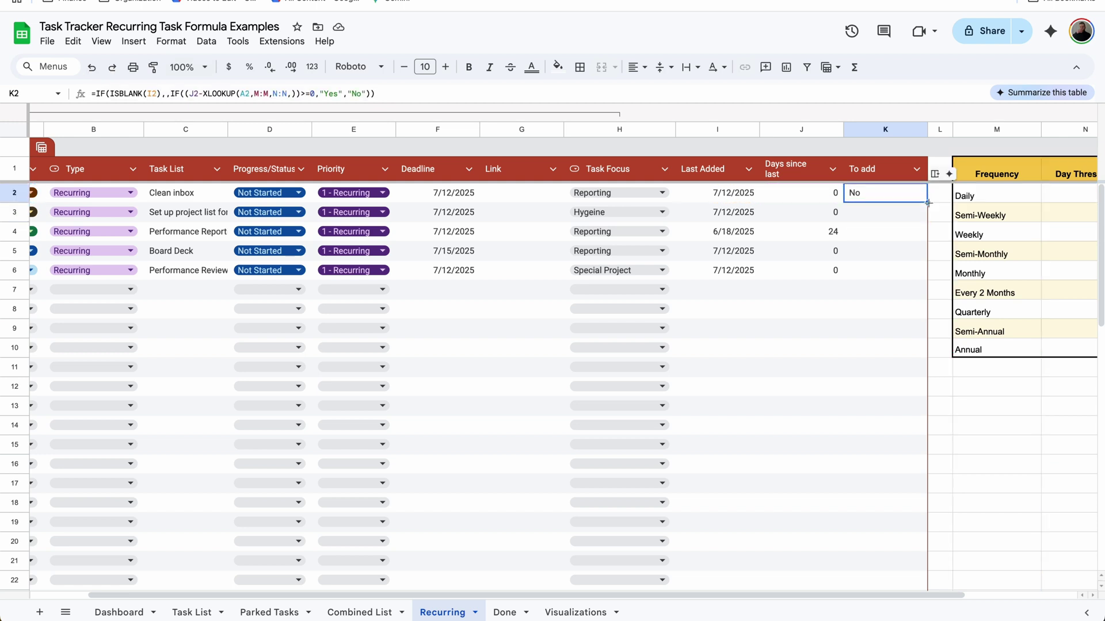
Fill the K2 formula down the To add column through K6, then clear K3.
drag(928, 203, 878, 215)
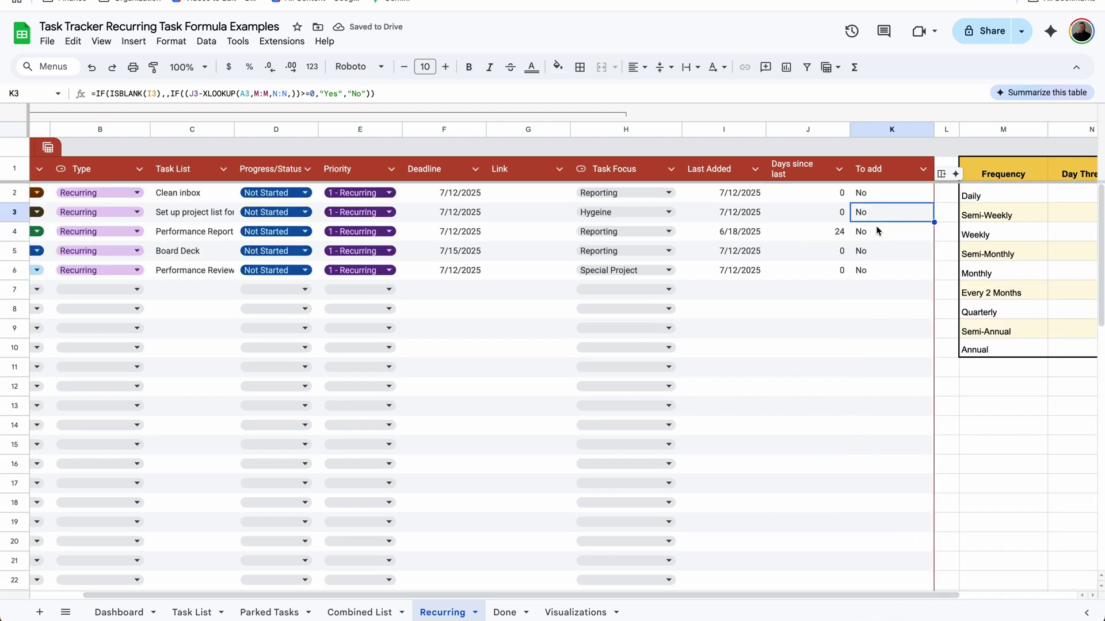
click(878, 231)
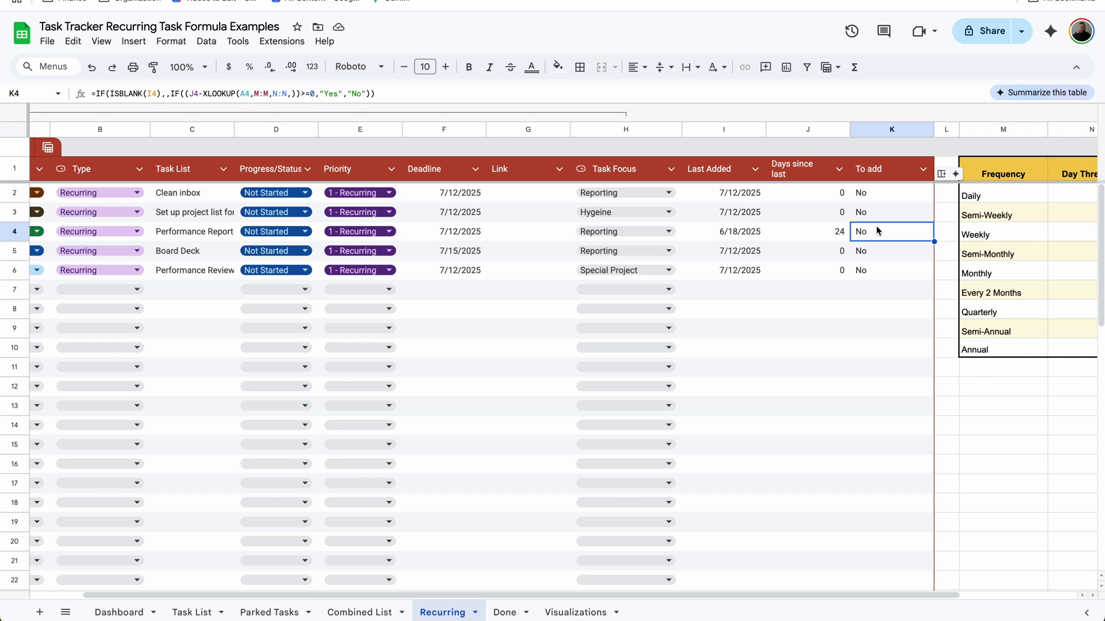
key(Up)
key(Delete)
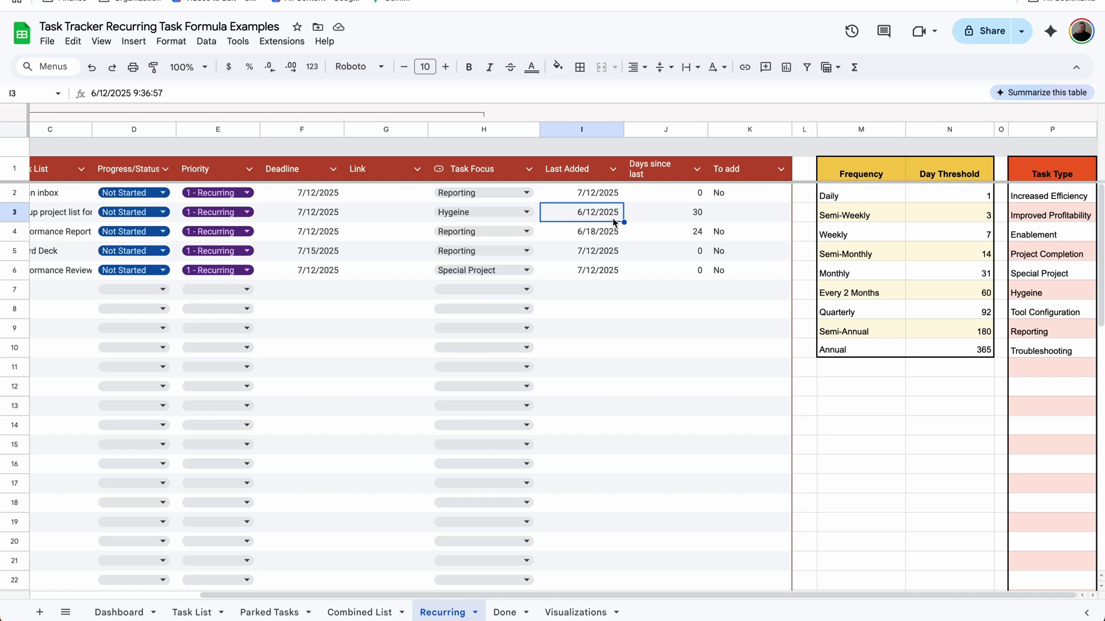
Enter the month-based formula =IF(TODAY()>=EOMONTH(I3,0)+12,"Yes","No") in K3 of the To add column.
click(742, 215)
text(=IF)
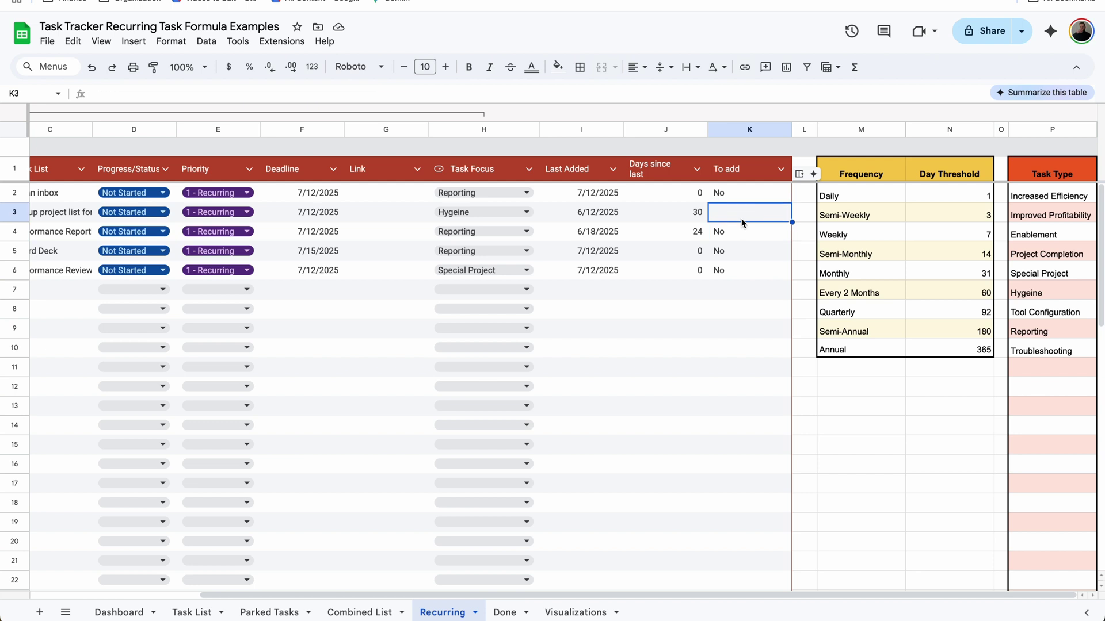
text(()
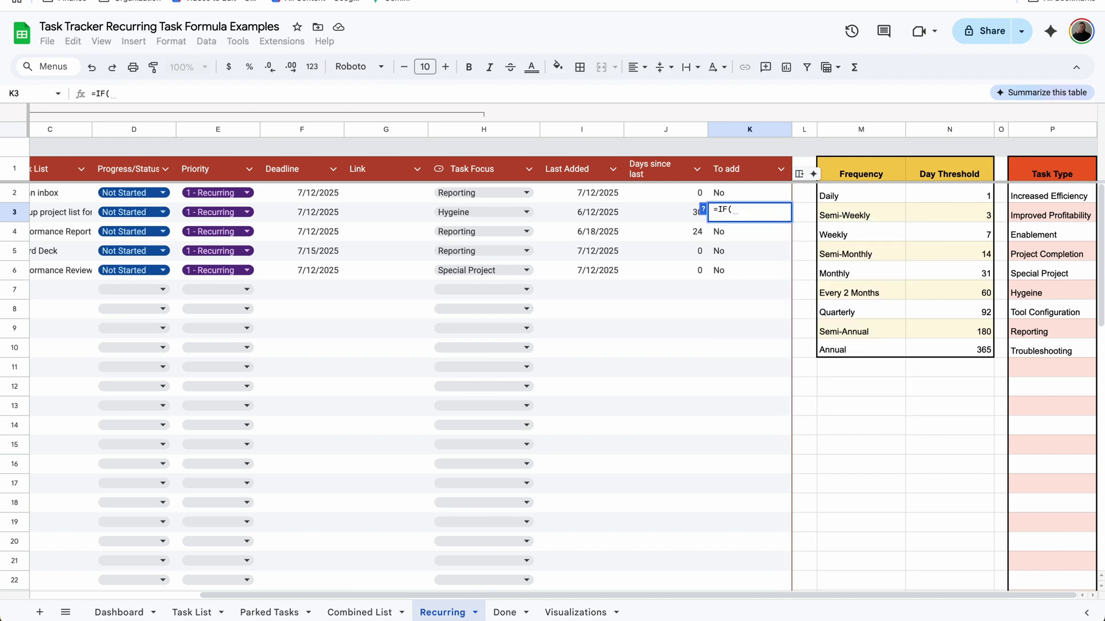
text(TODAY())
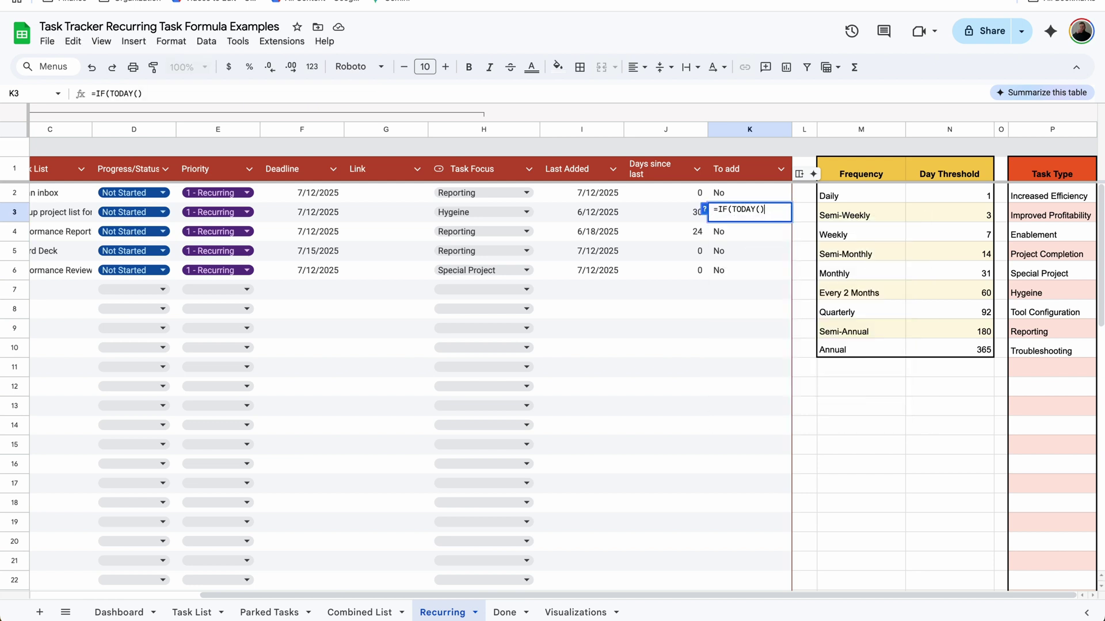
text(>=)
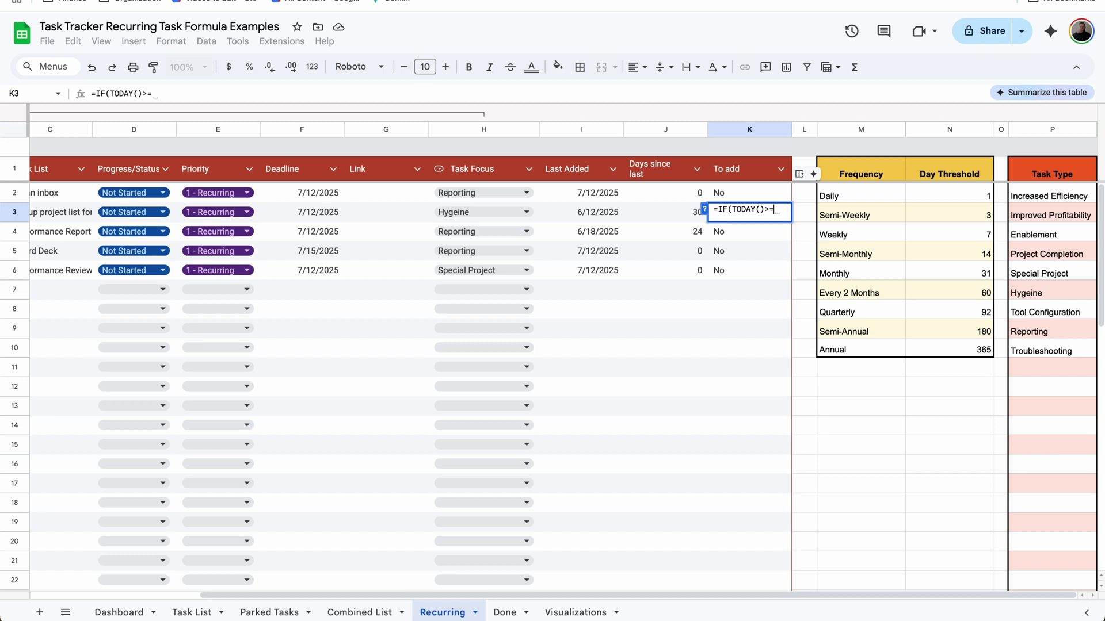
text(EOMONTH()
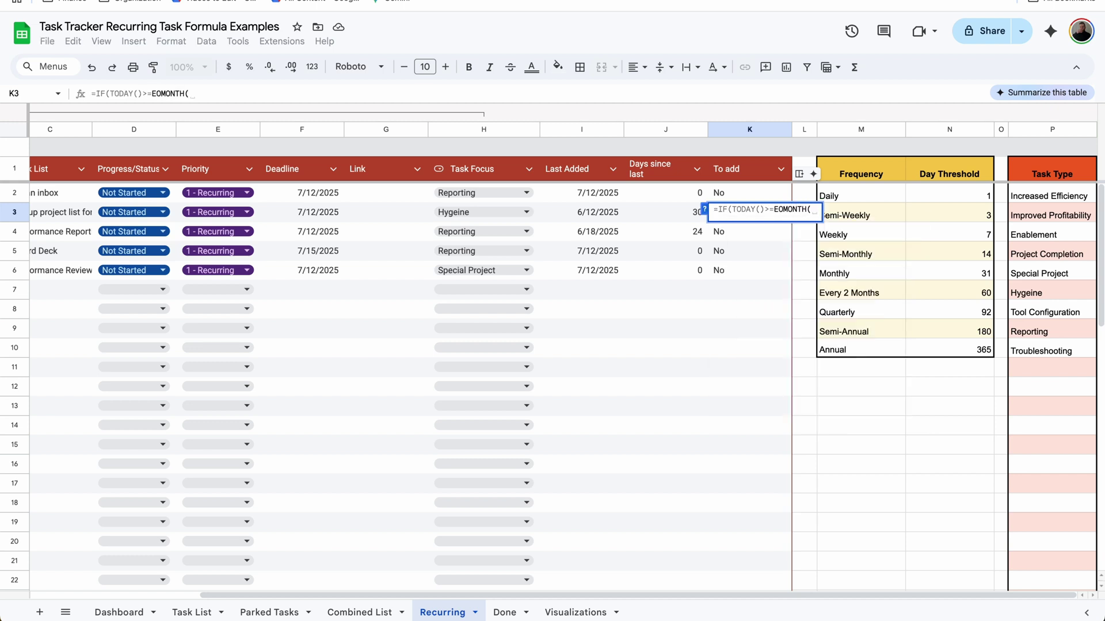
click(614, 215)
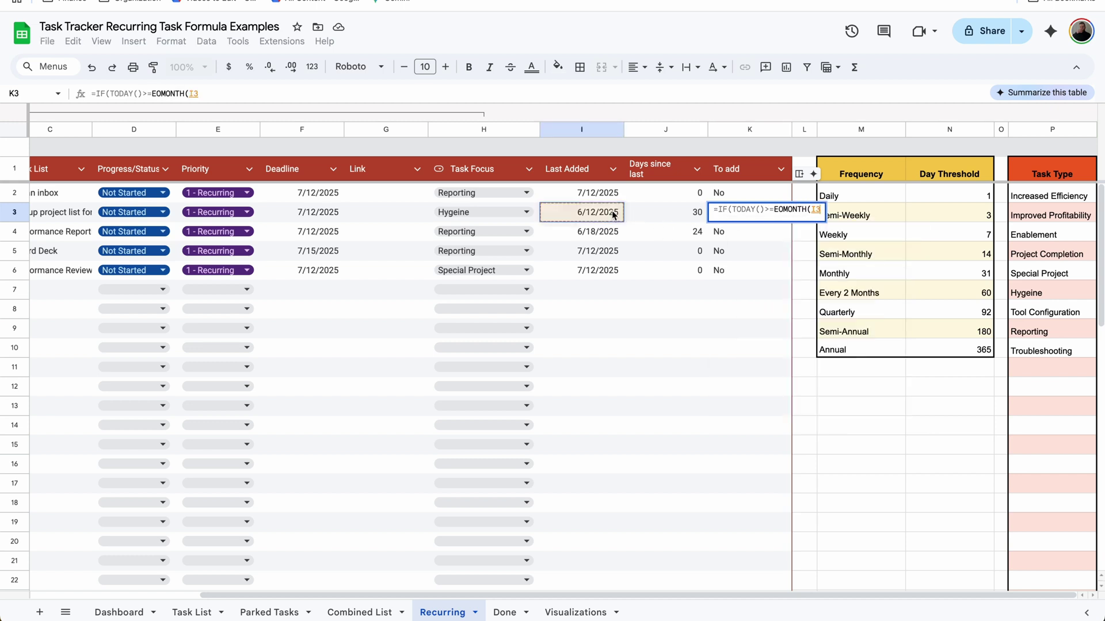
text(,0))
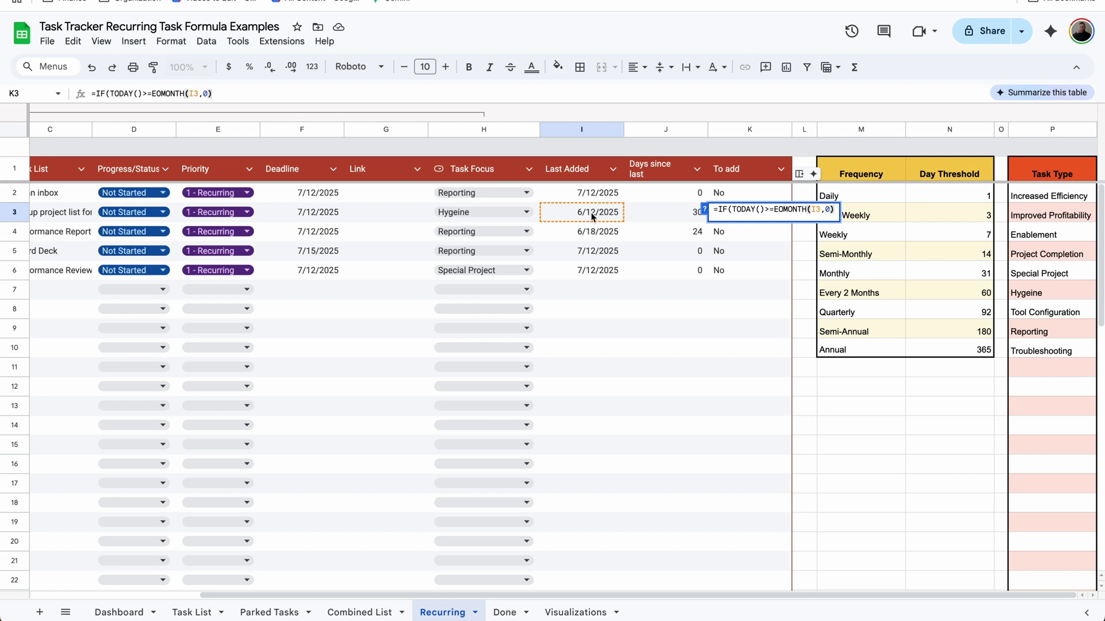
text(+12)
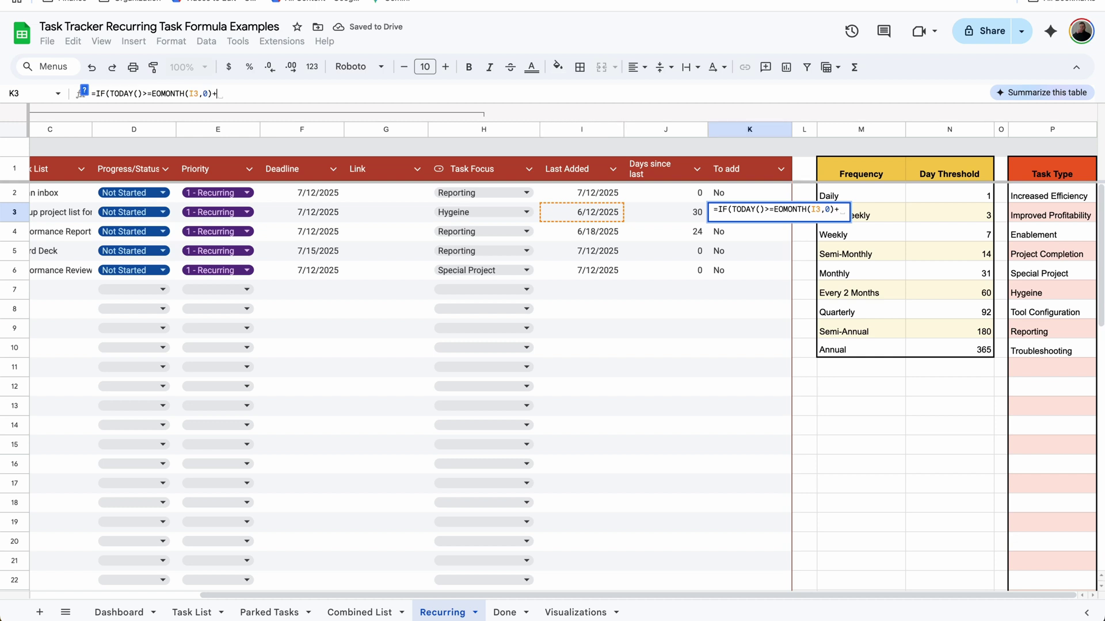
text(,)
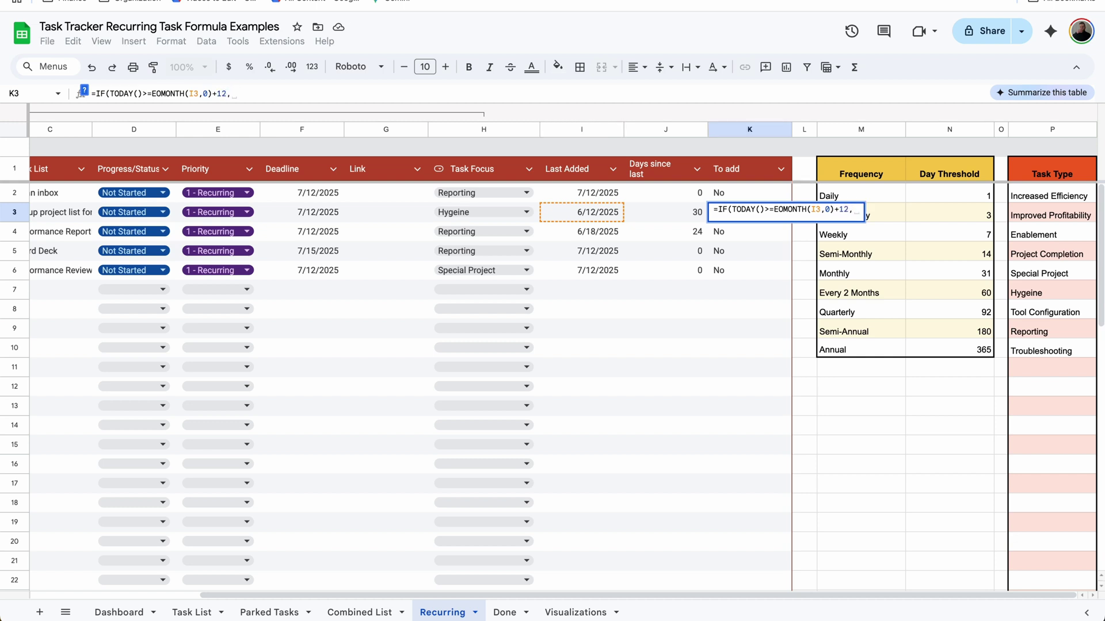
text("Yes")
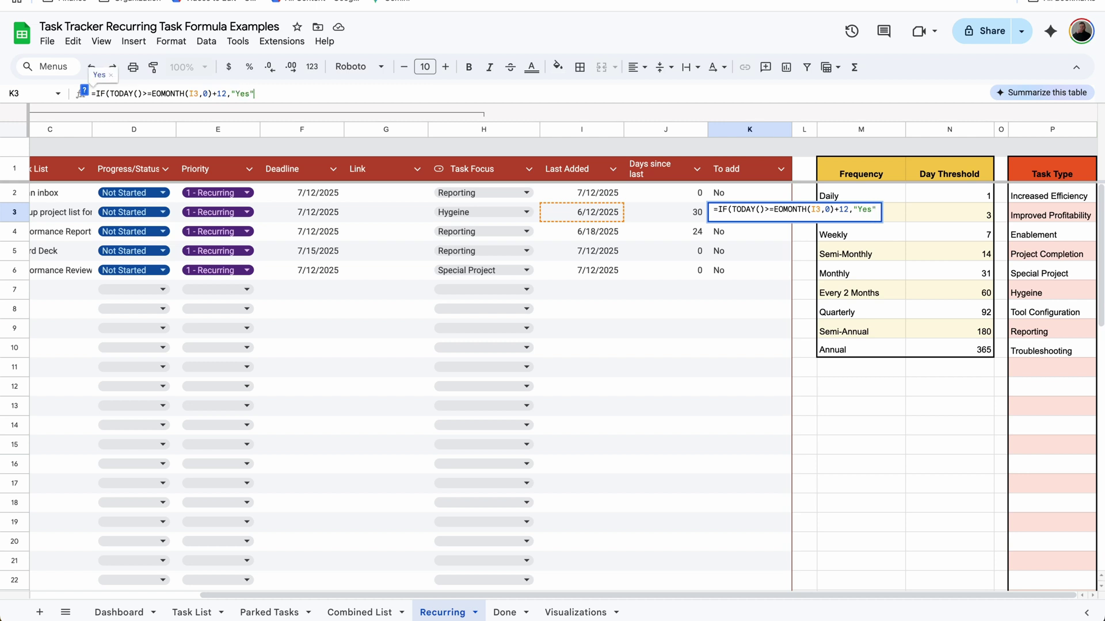
text(,"No")
key(Return)
click(759, 218)
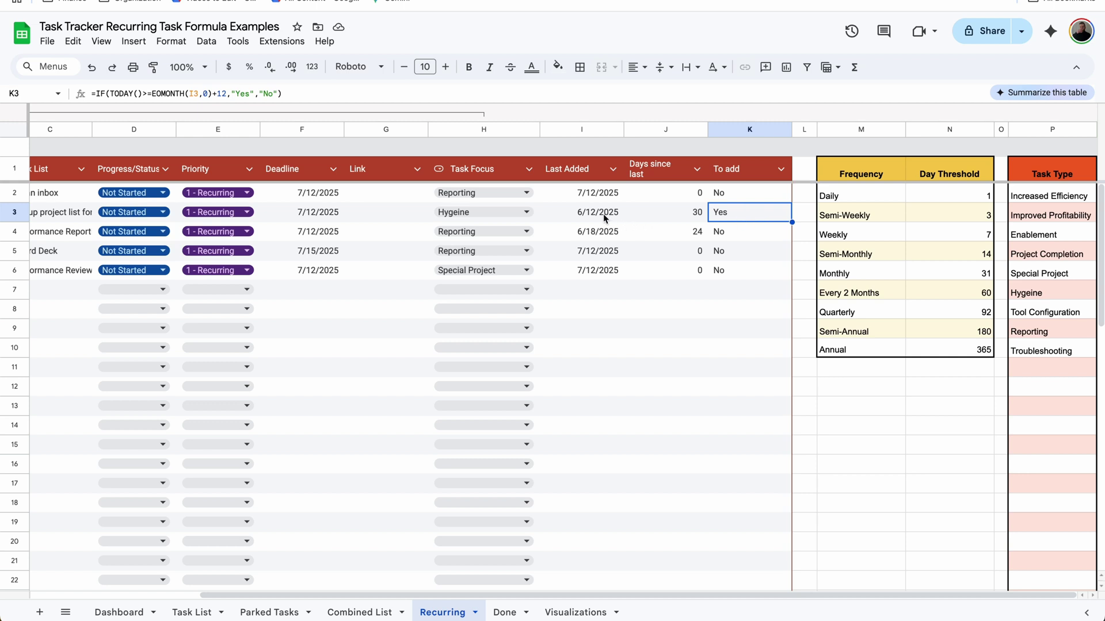
Change the day offset after EOMONTH(I3,0) in the K3 formula to 13.
click(227, 94)
key(BackSpace)
text(3)
key(Return)
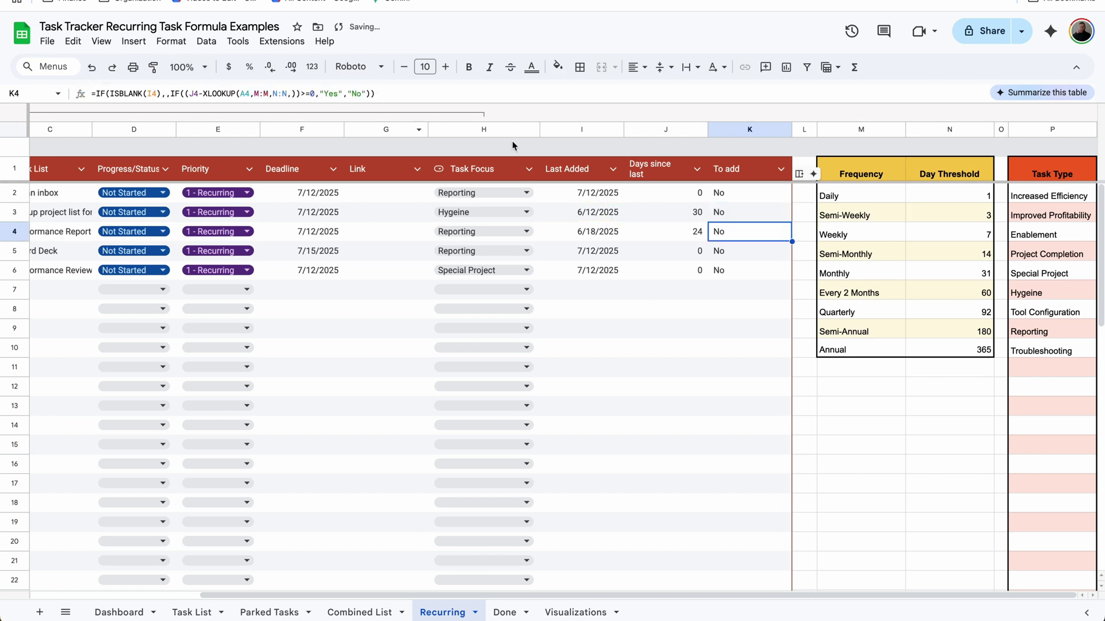
Try a day offset of 11 in the K3 formula and undo that change.
click(737, 218)
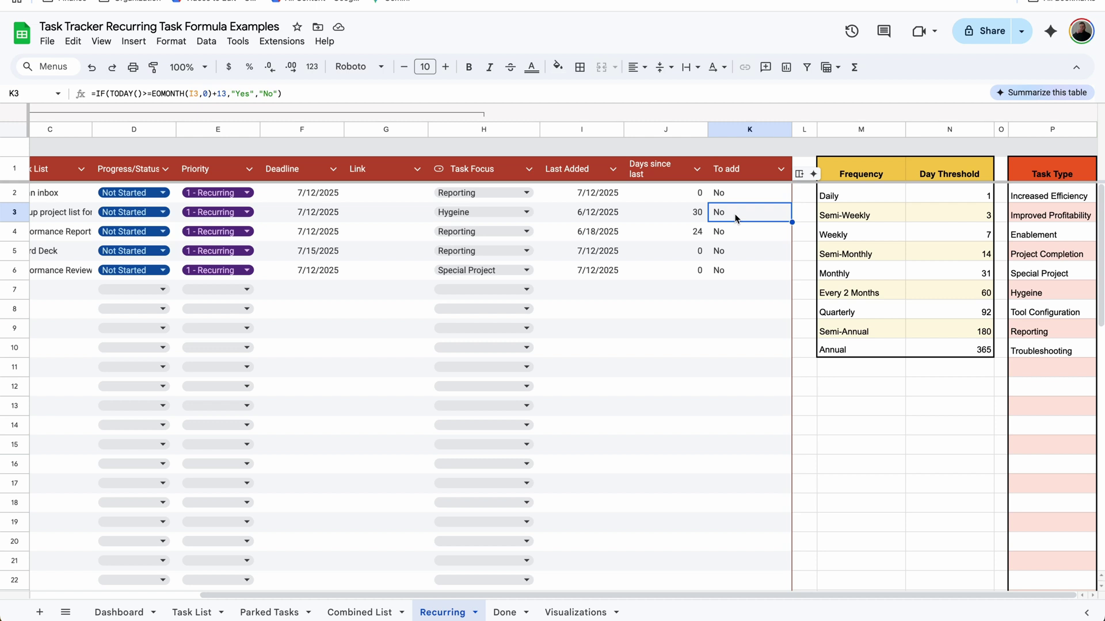
click(227, 94)
key(BackSpace)
text(1)
key(Return)
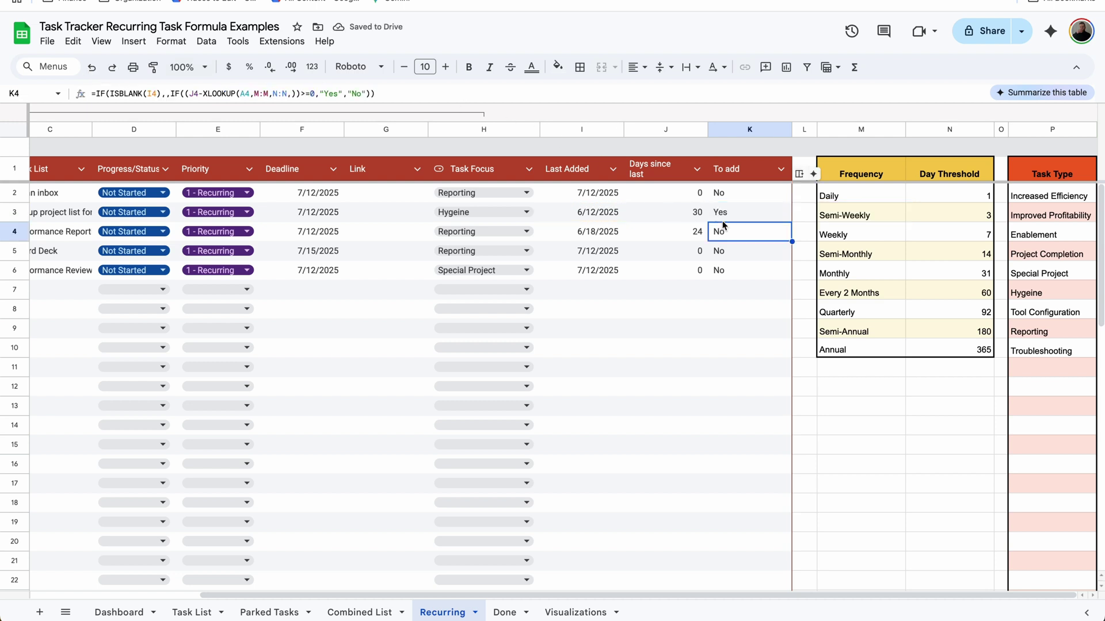
key(ctrl+z)
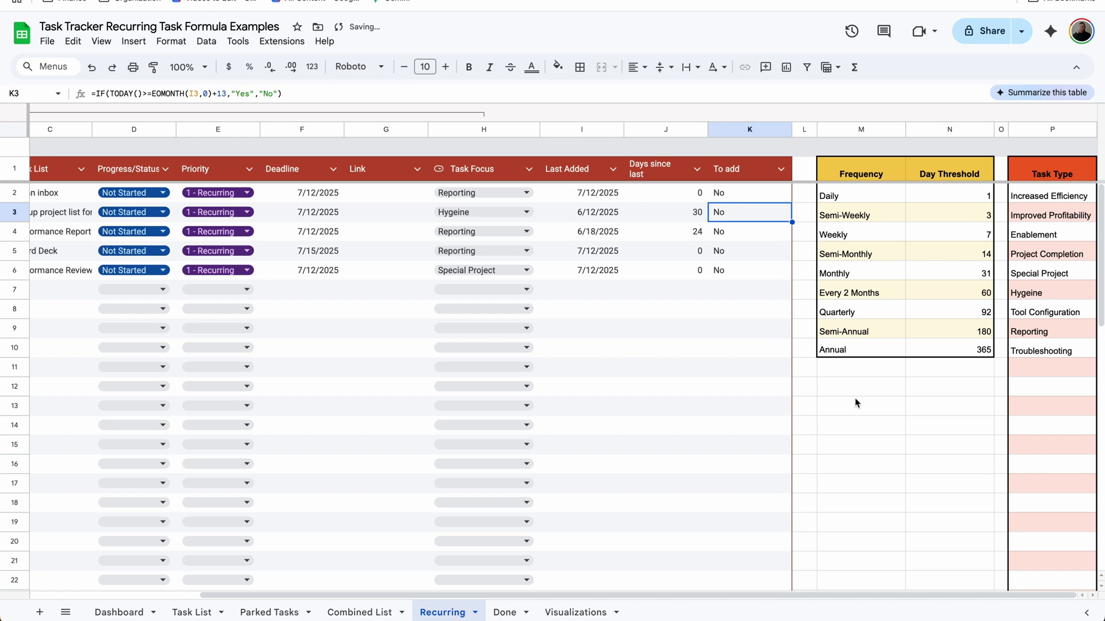
Enter =EOMONTH(I3,0) in M12 below the Frequency table and fill it down through M16.
click(836, 385)
text(=)
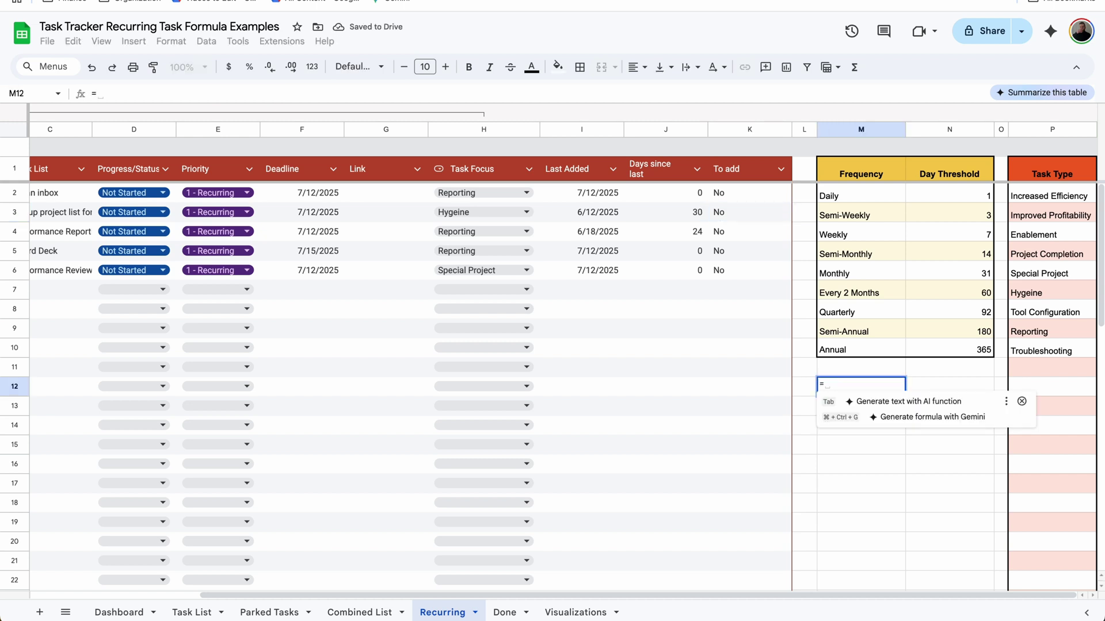
text(EOMONT)
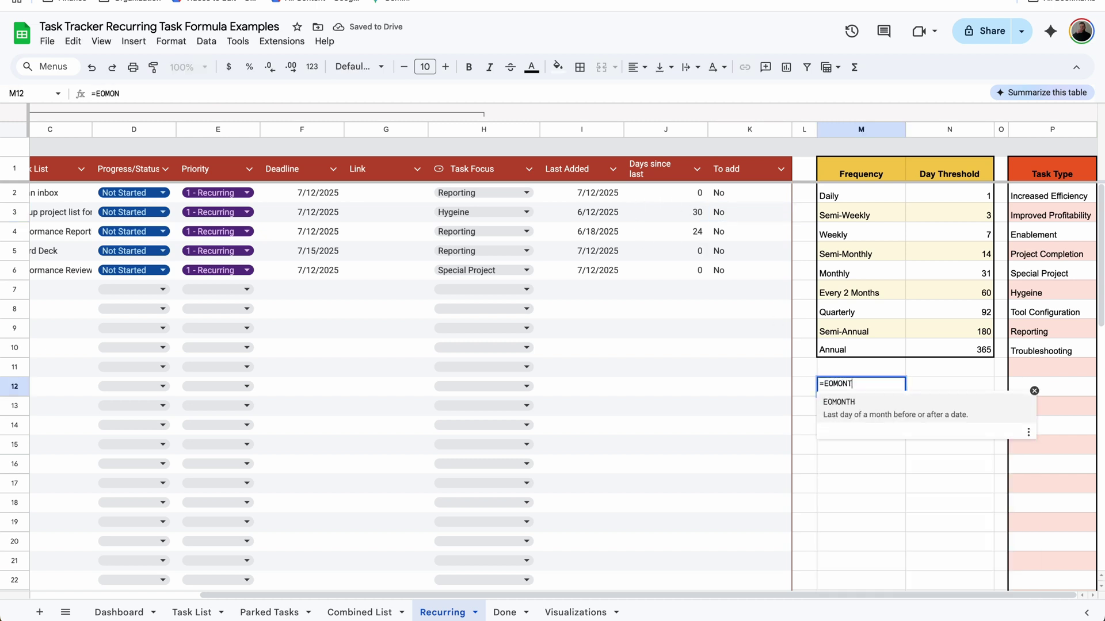
key(Tab)
click(600, 216)
text(,0))
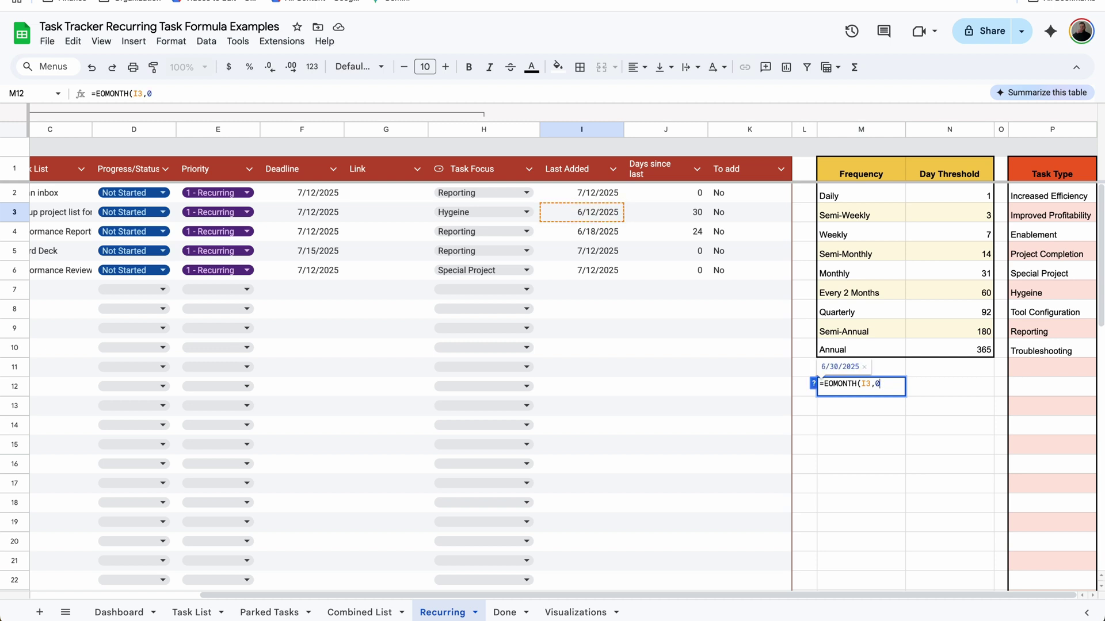
key(Return)
click(890, 396)
drag(904, 397, 895, 457)
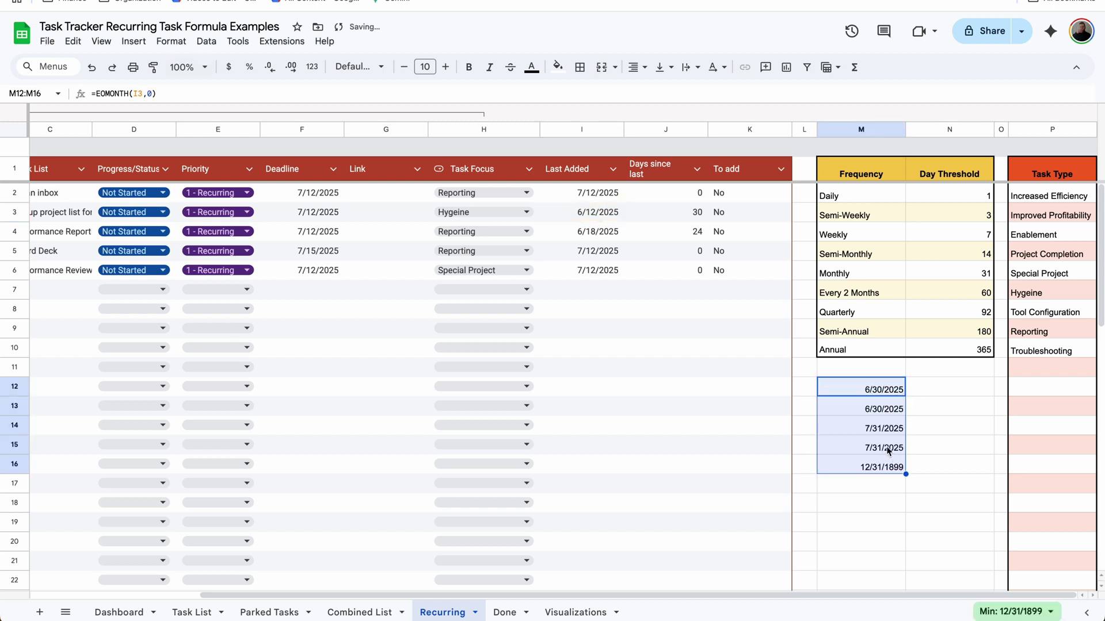
Compare the Last Added dates in I3:I6 with the month-end dates in M12:M16.
click(598, 254)
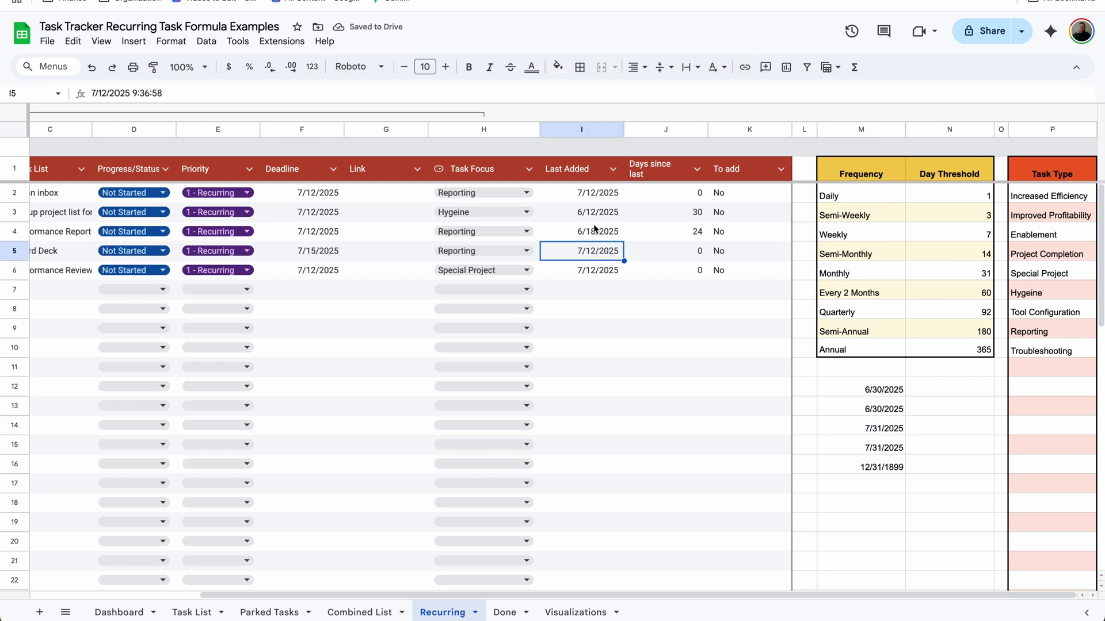
click(593, 227)
click(595, 253)
click(602, 271)
click(602, 252)
click(600, 237)
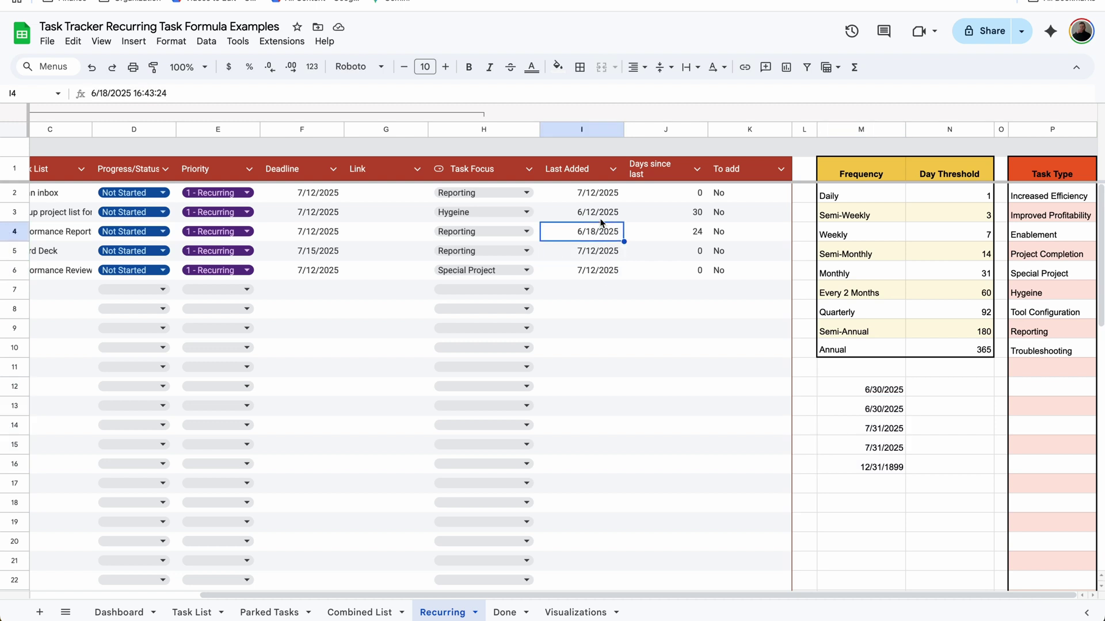
click(600, 220)
Clear the extra month-end dates in M13:M16 and enter =M12+12 in N12.
drag(894, 413, 897, 467)
key(Delete)
click(938, 392)
text(=)
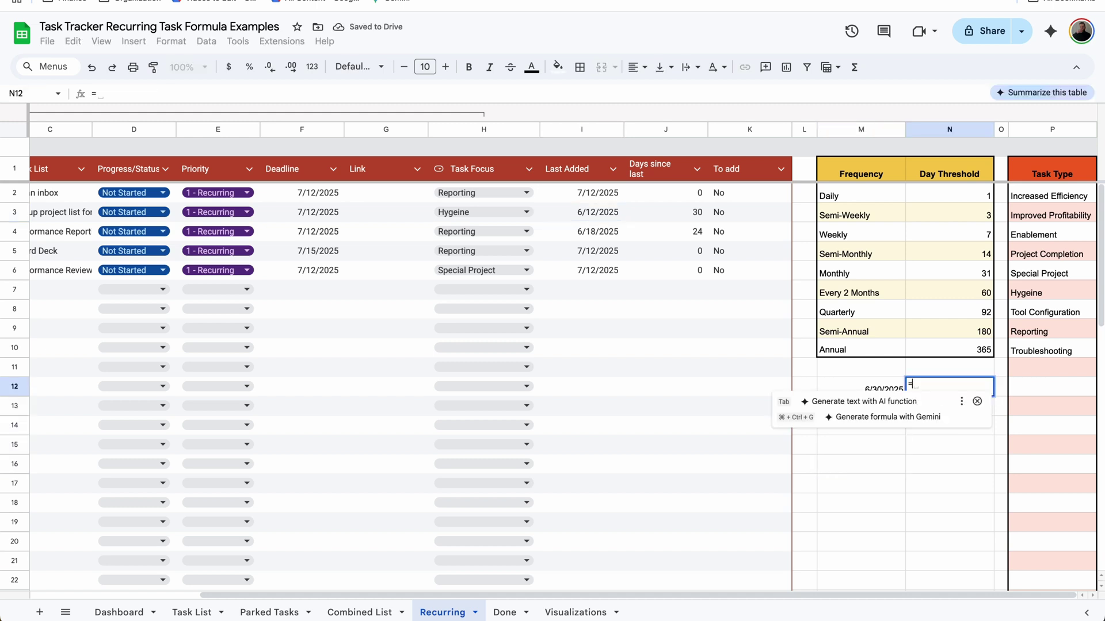
click(871, 388)
text(+12)
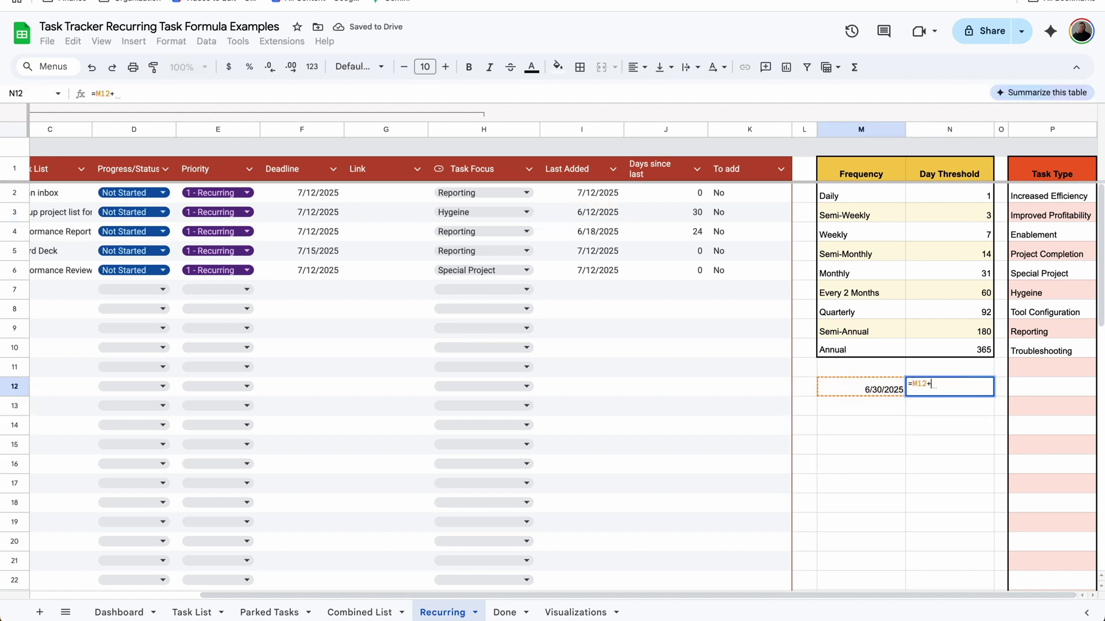
key(Return)
click(951, 388)
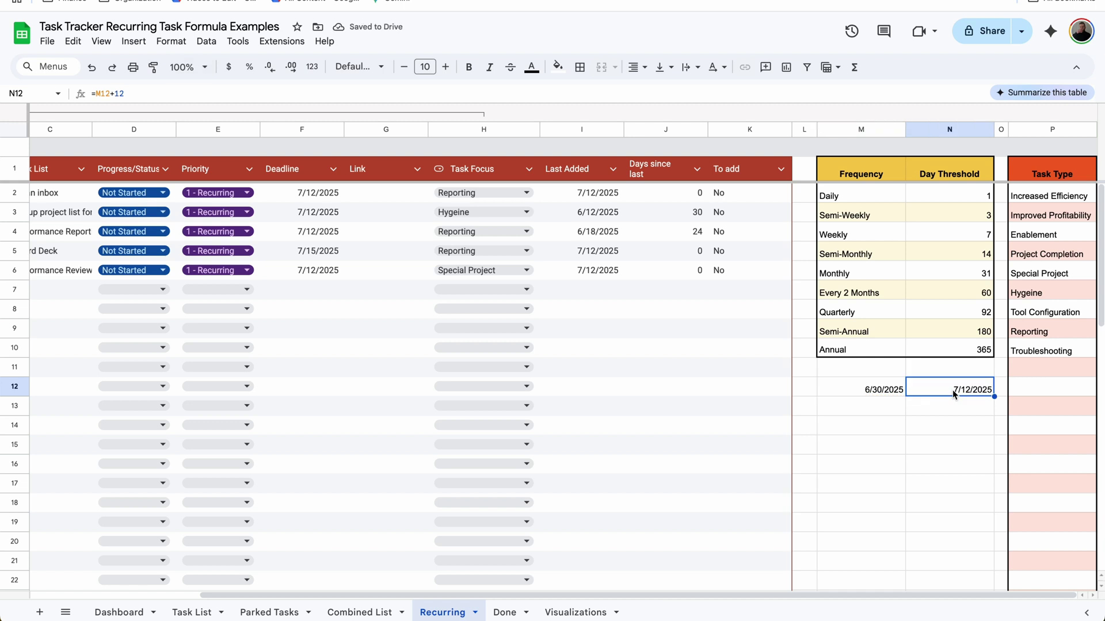
Delete the two test date formulas in M12:N12.
drag(893, 388, 949, 387)
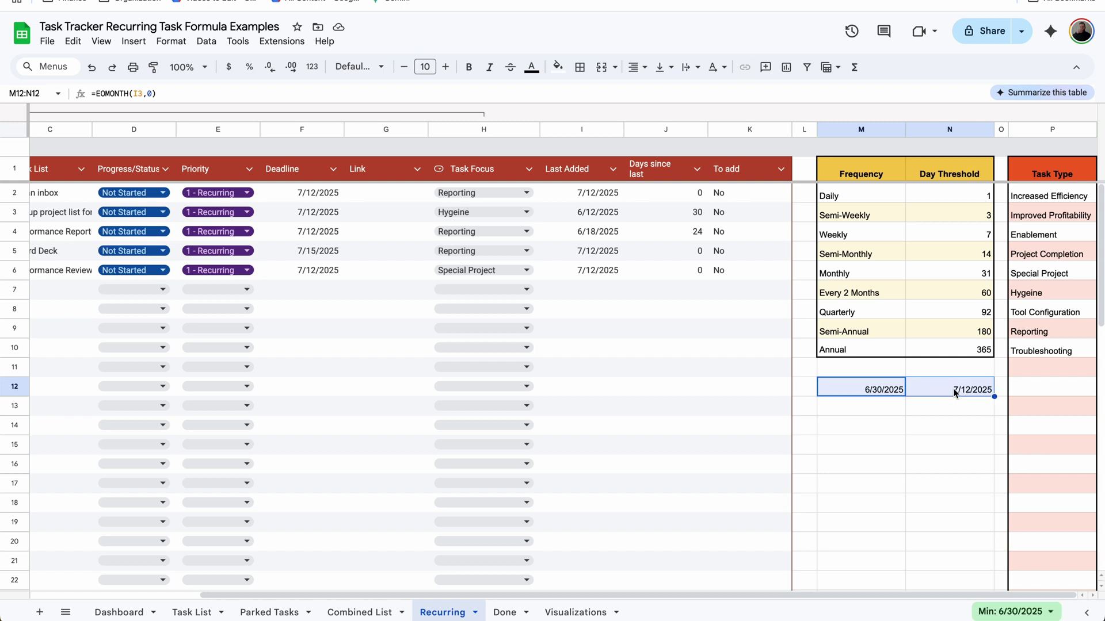
key(Delete)
click(749, 256)
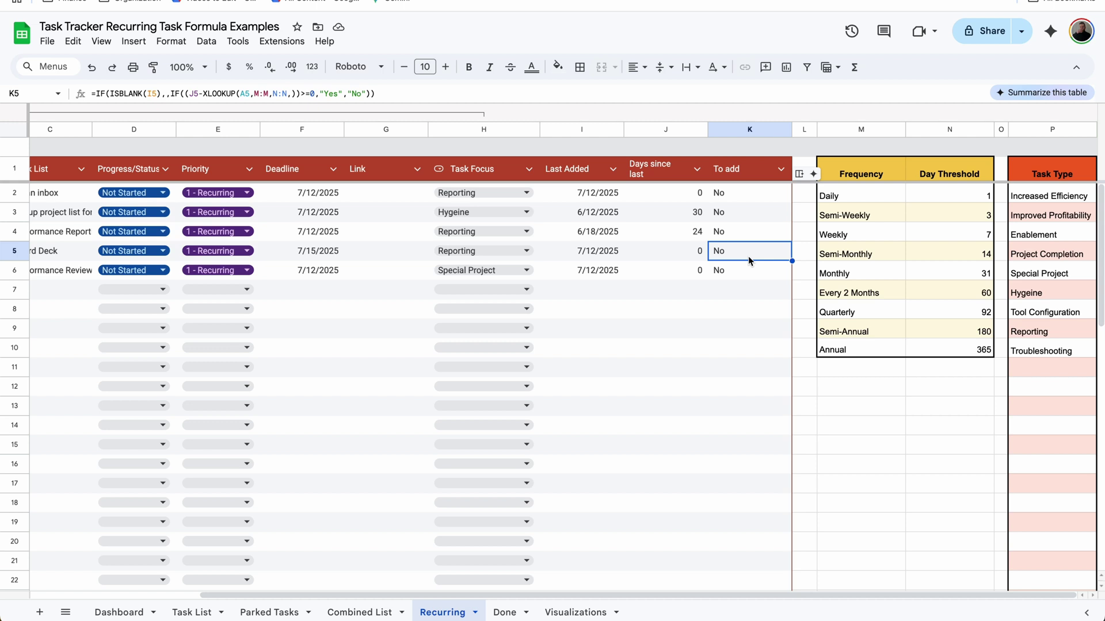
Insert a column to the right of the To add column and give it the header Event.
click(801, 252)
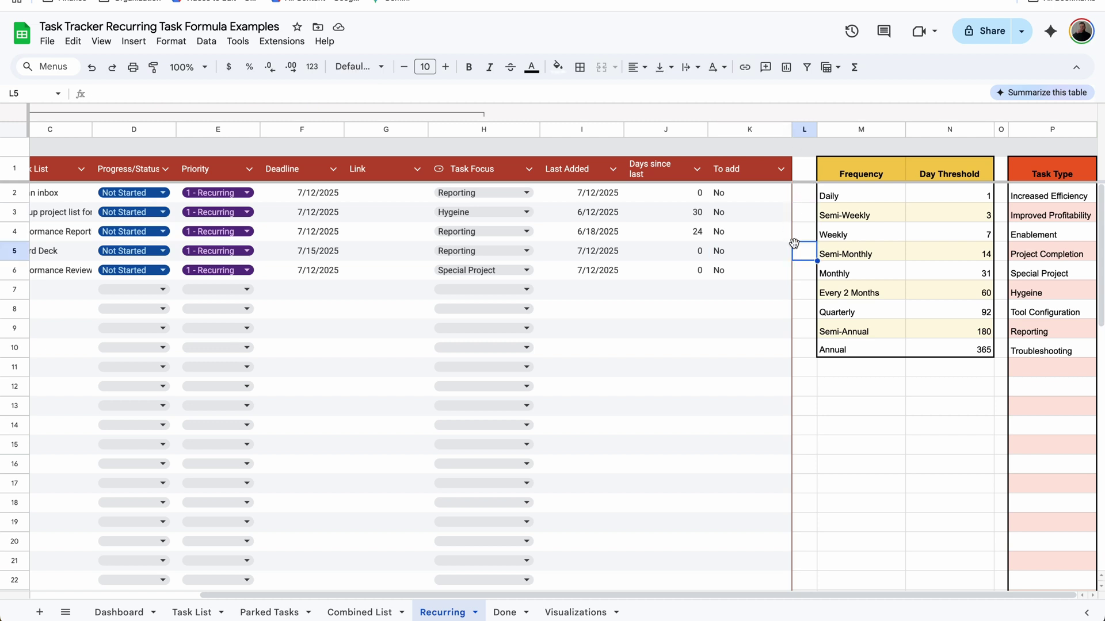
right_click(759, 131)
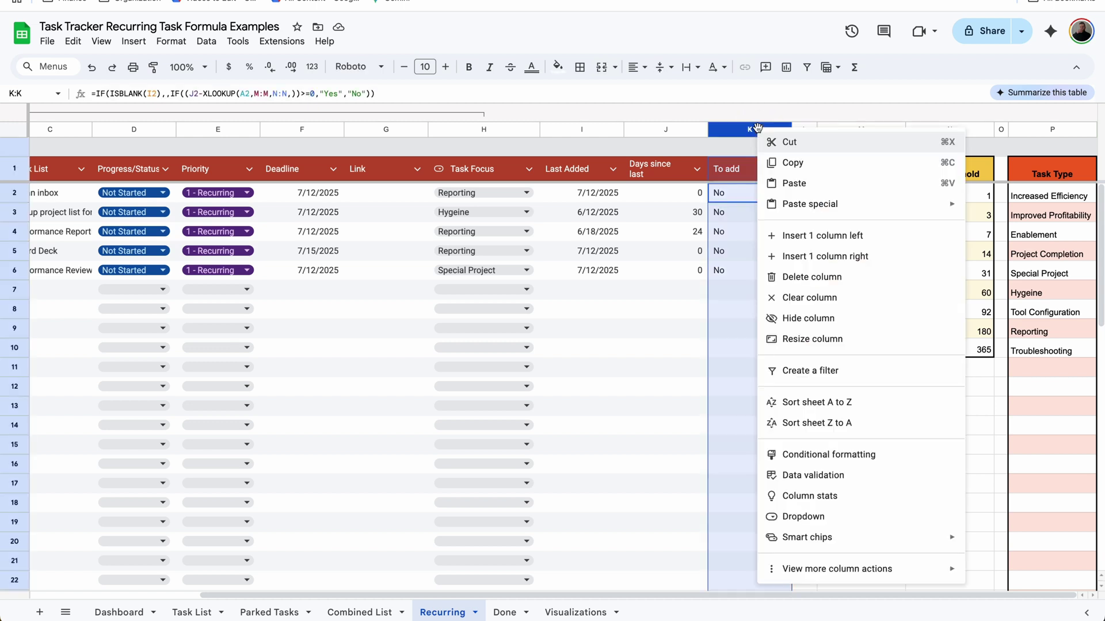
click(807, 254)
text(Event)
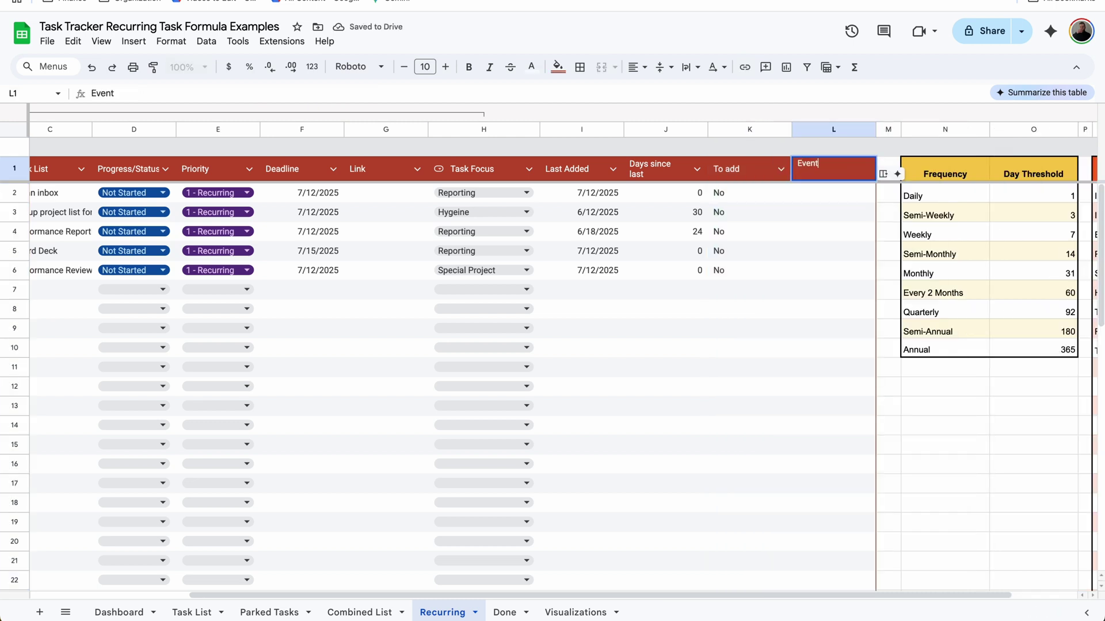
key(Return)
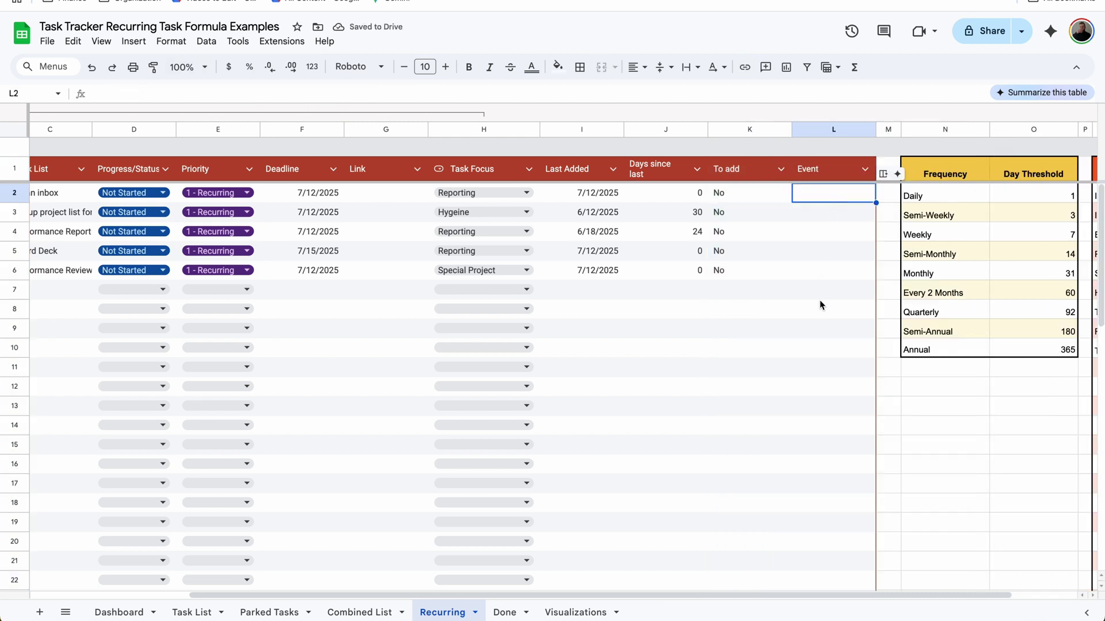
Insert three columns to the right of the Task Type column.
click(828, 250)
mouse_move(1033, 129)
mouse_down()
mouse_move(986, 136)
mouse_move(1040, 133)
mouse_up()
right_click(1040, 133)
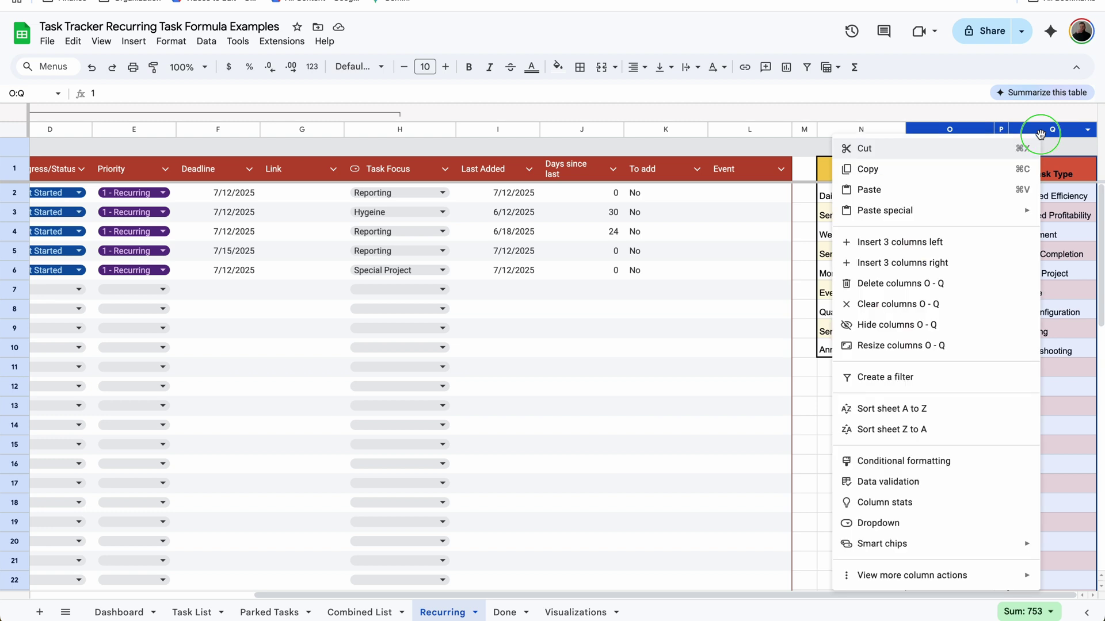
click(987, 263)
Limit the orange alternating colors to the Task Type column, Q1:Q56, so the new columns lose the banding.
click(558, 66)
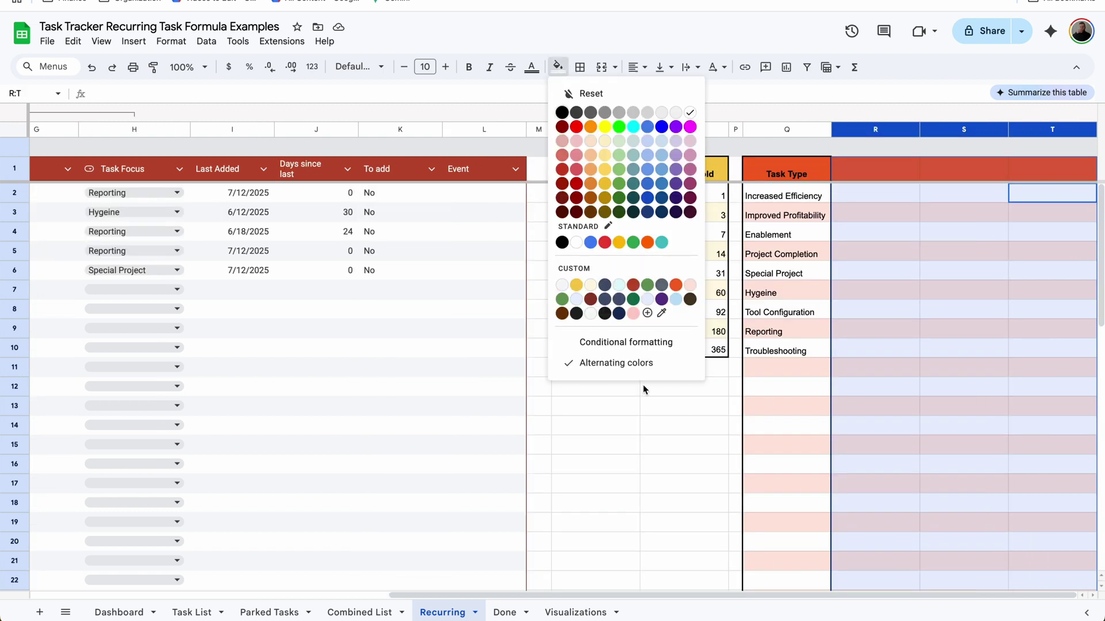
click(637, 362)
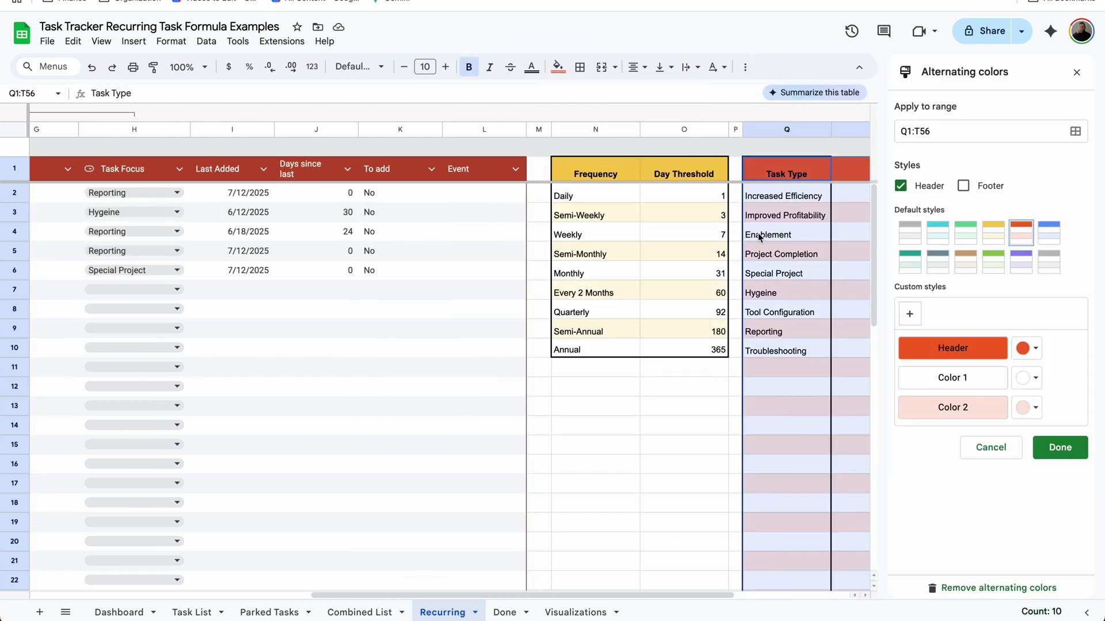
click(920, 131)
key(BackSpace)
text(Q)
click(1060, 447)
Apply the green alternating colors style with a header to columns S and T.
drag(957, 130, 1041, 129)
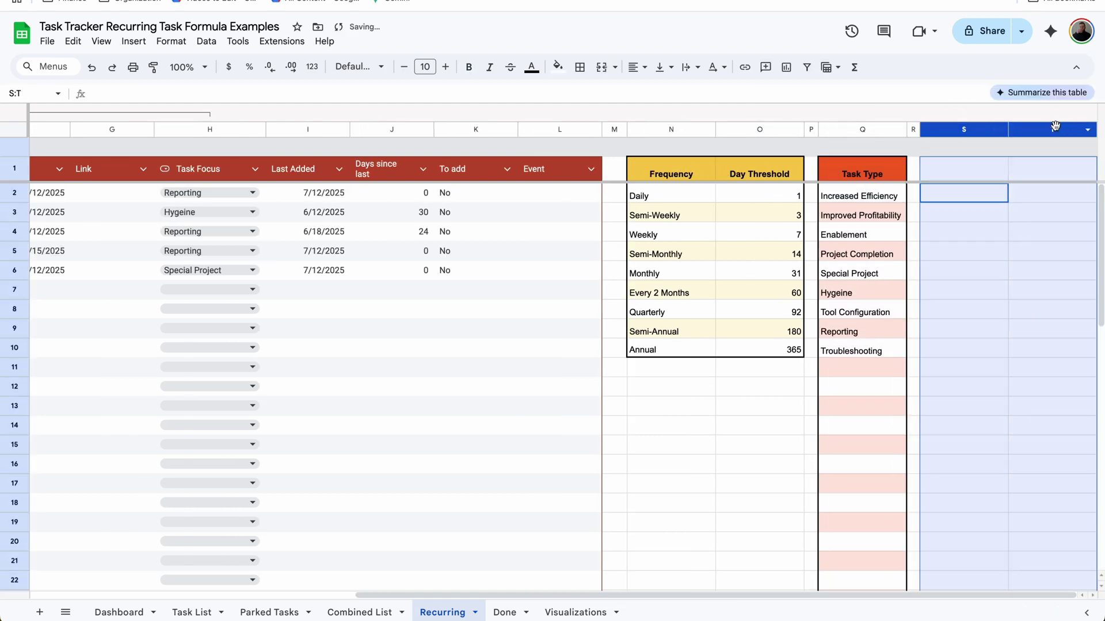
click(565, 68)
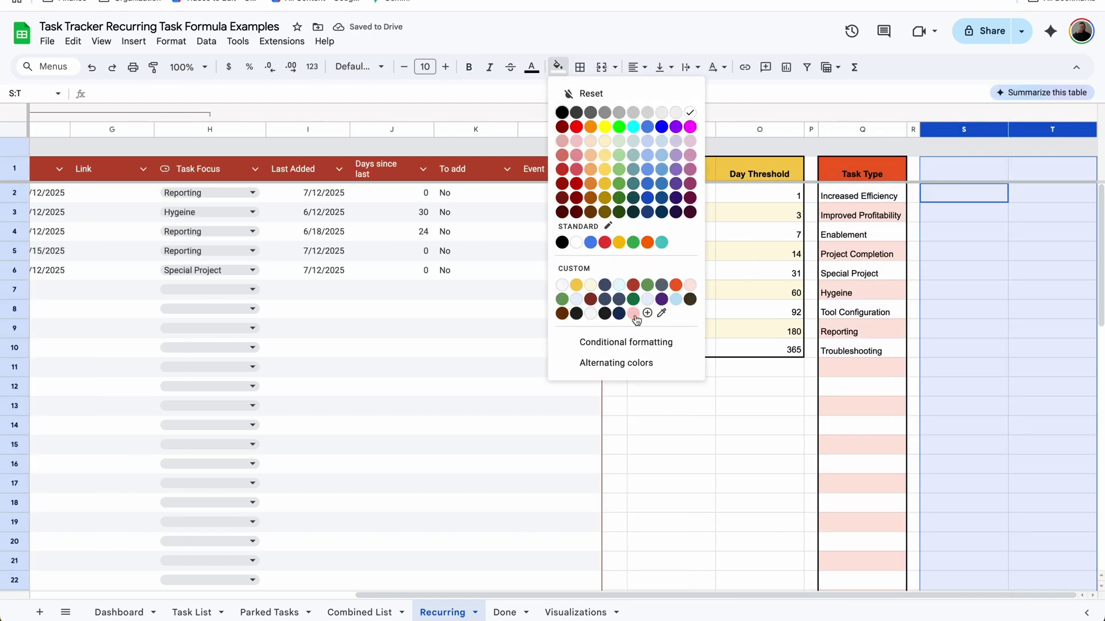
click(633, 364)
click(994, 263)
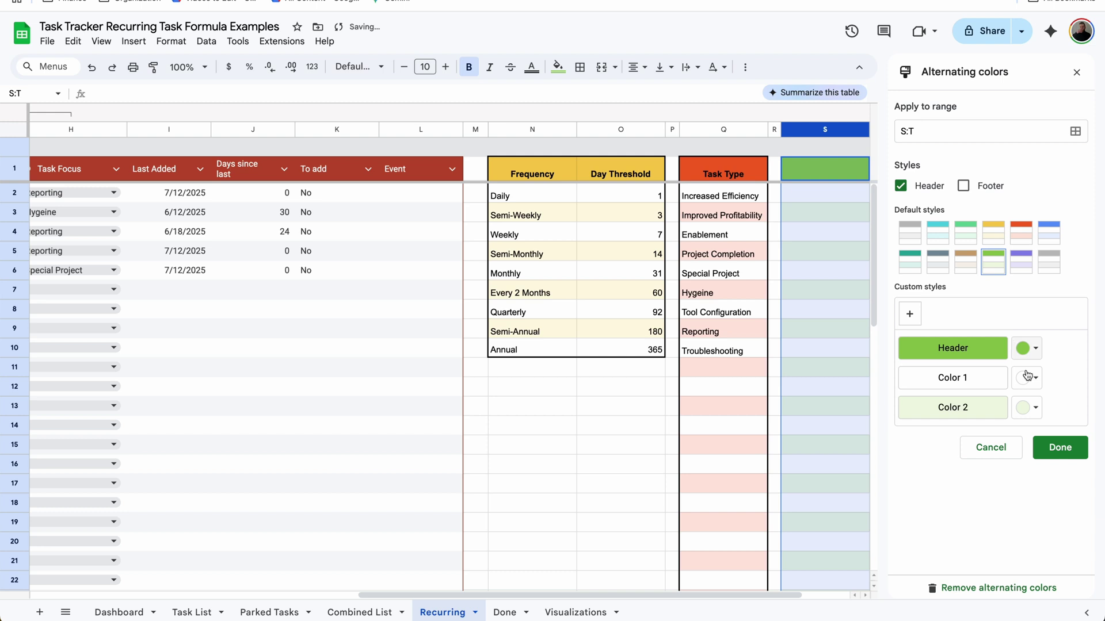
click(1060, 447)
Enter the headers Event in S1 and Date in T1.
text(Event)
key(Tab)
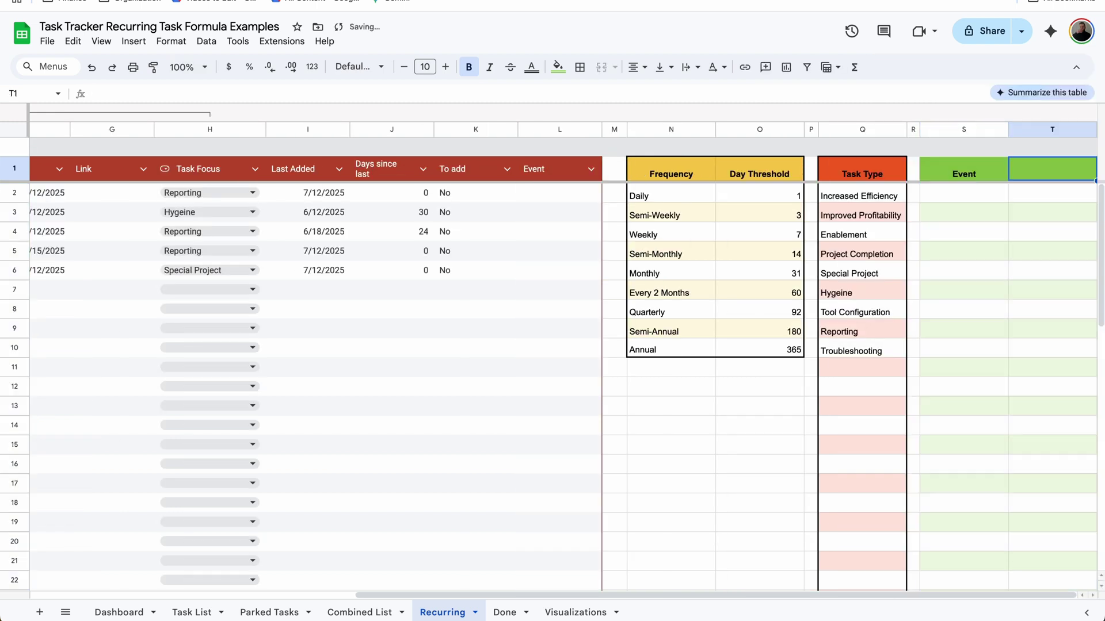
text(Date)
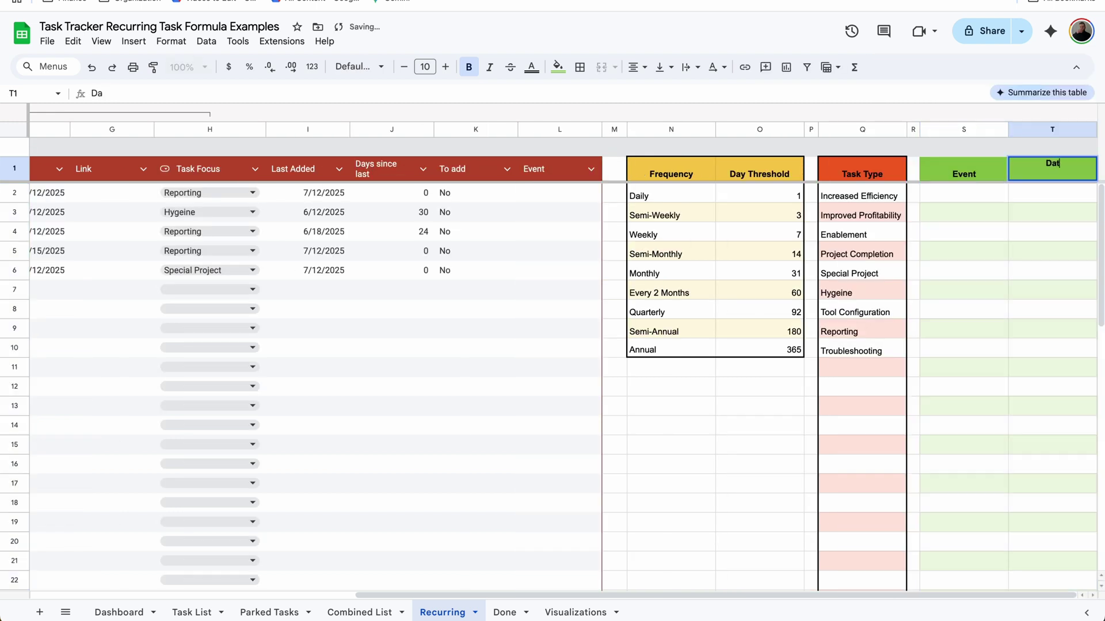
key(Return)
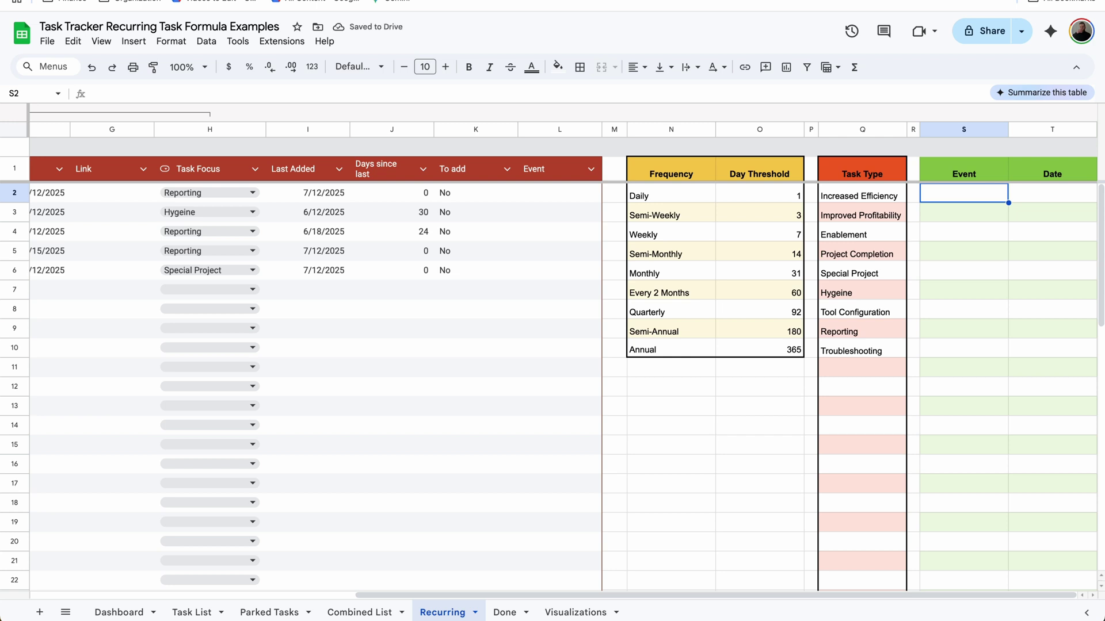
Add a data validation rule to T2:T48 in the Date column with the criterion "Is valid date".
drag(1053, 193, 1056, 578)
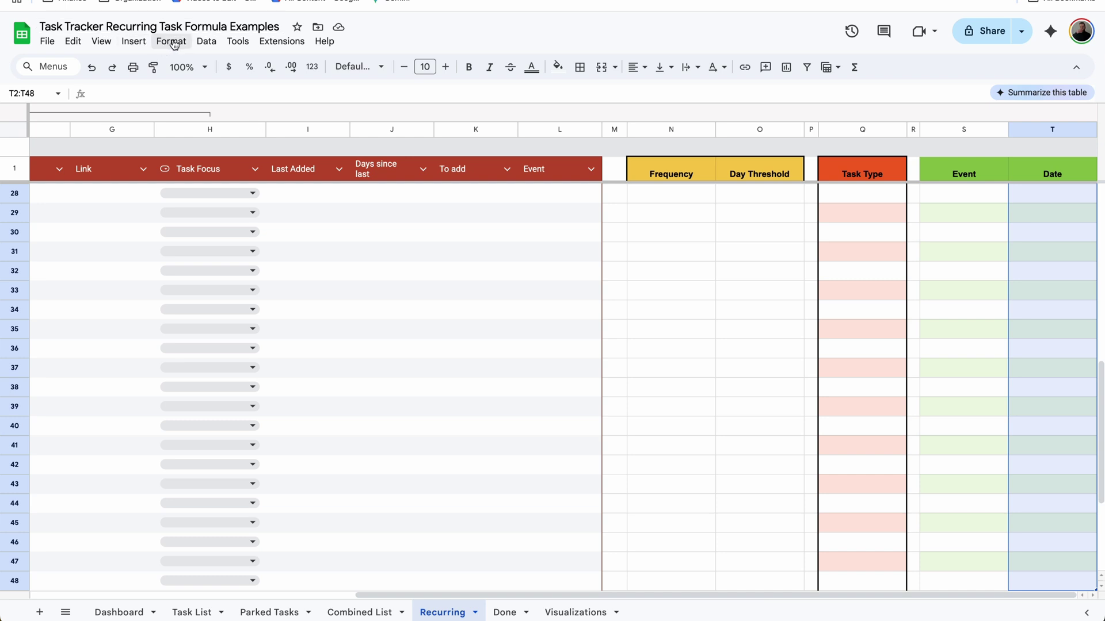
click(206, 41)
click(261, 353)
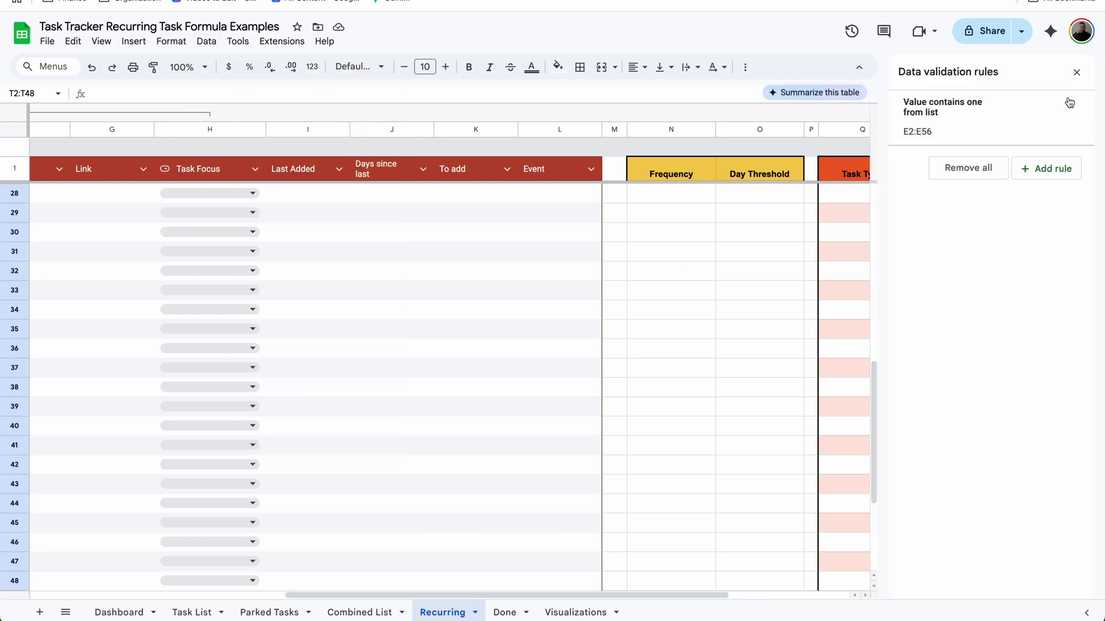
click(1050, 168)
click(1019, 190)
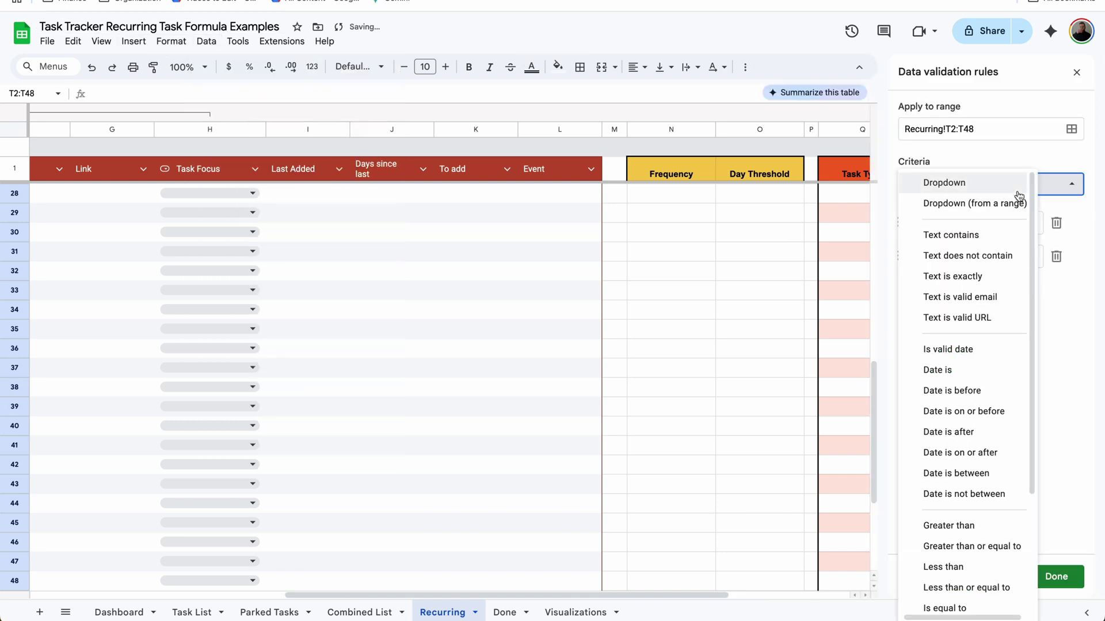
click(970, 355)
click(1059, 575)
click(1076, 72)
Enter the event dates 7/19/2025 in T2 and 8/8/2025 in T3.
click(1085, 198)
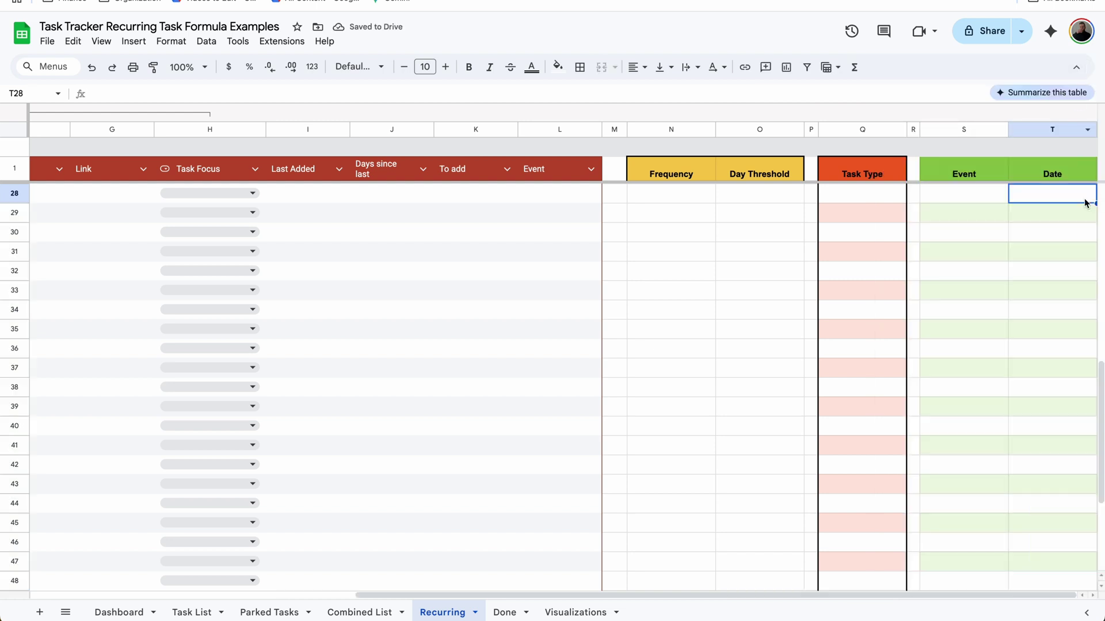
key(ctrl+Up)
key(Down)
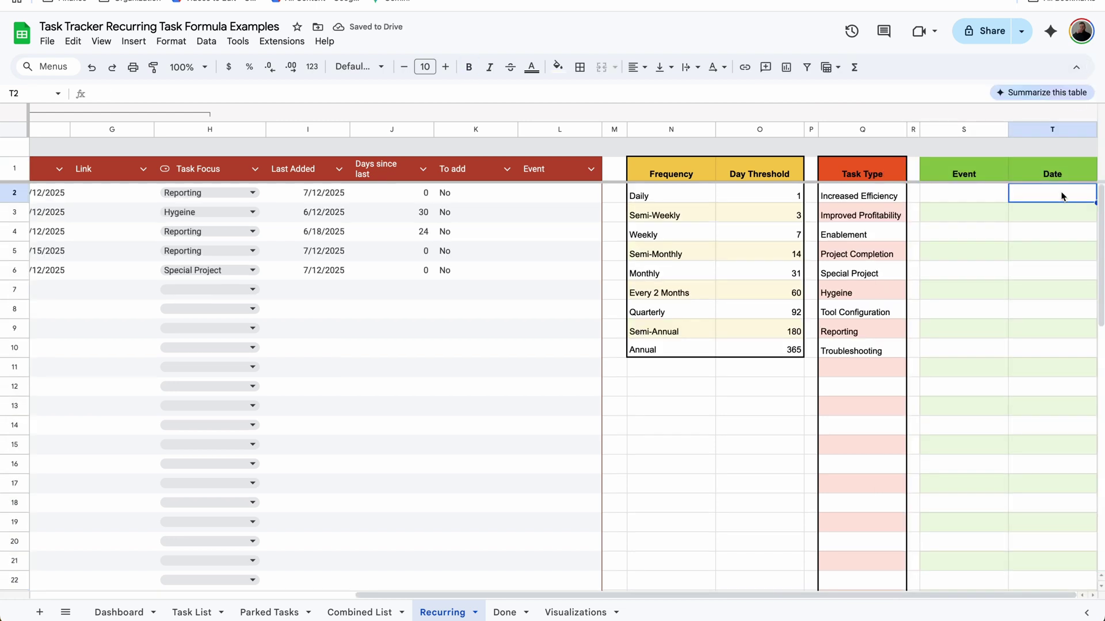
double_click(1061, 196)
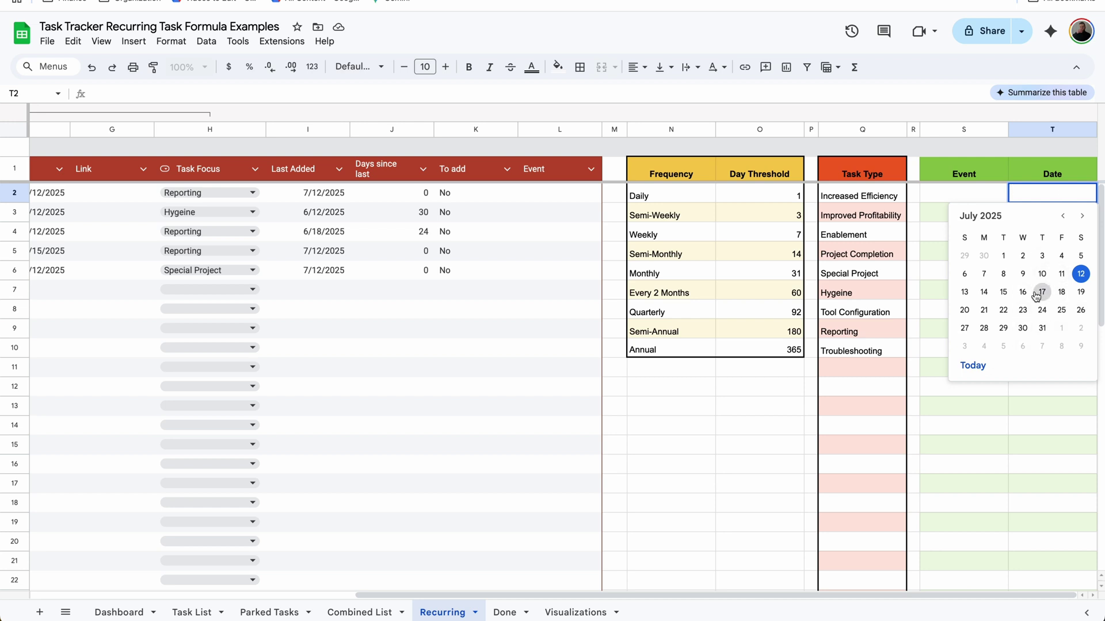
click(1081, 294)
double_click(1082, 217)
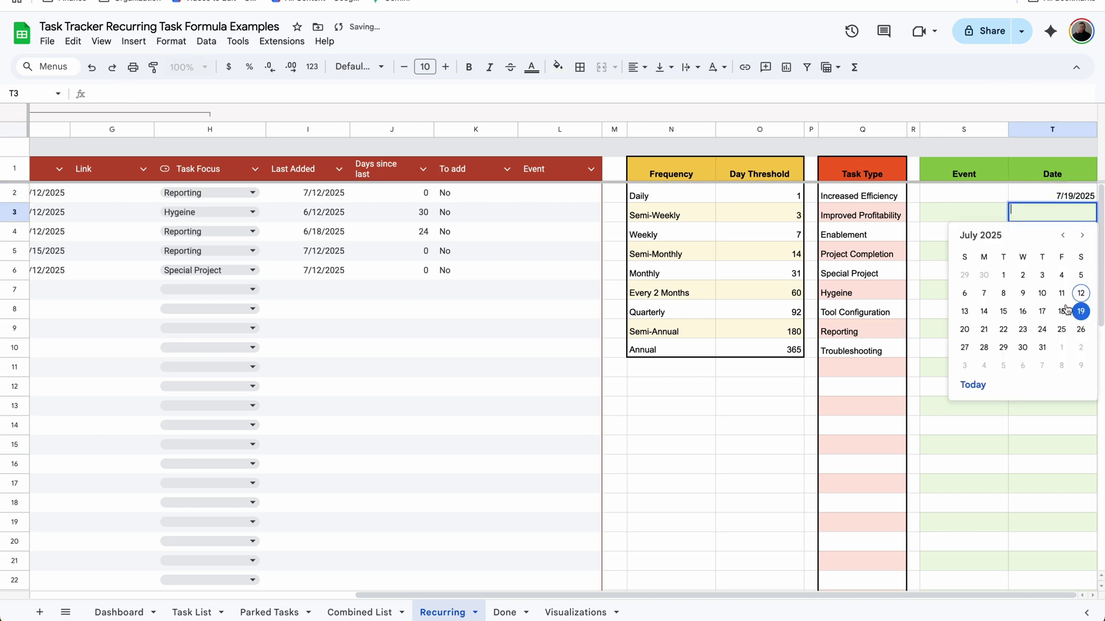
click(1061, 366)
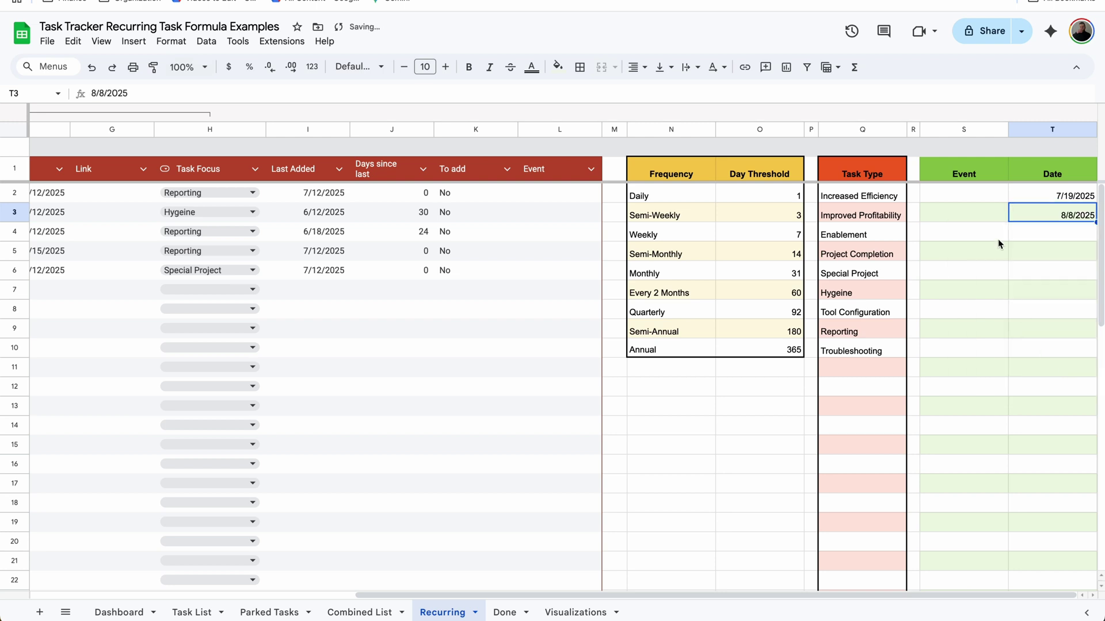
Name the two dated events Event 1 in S2 and Event 2 in S3.
click(970, 201)
text(Event 1)
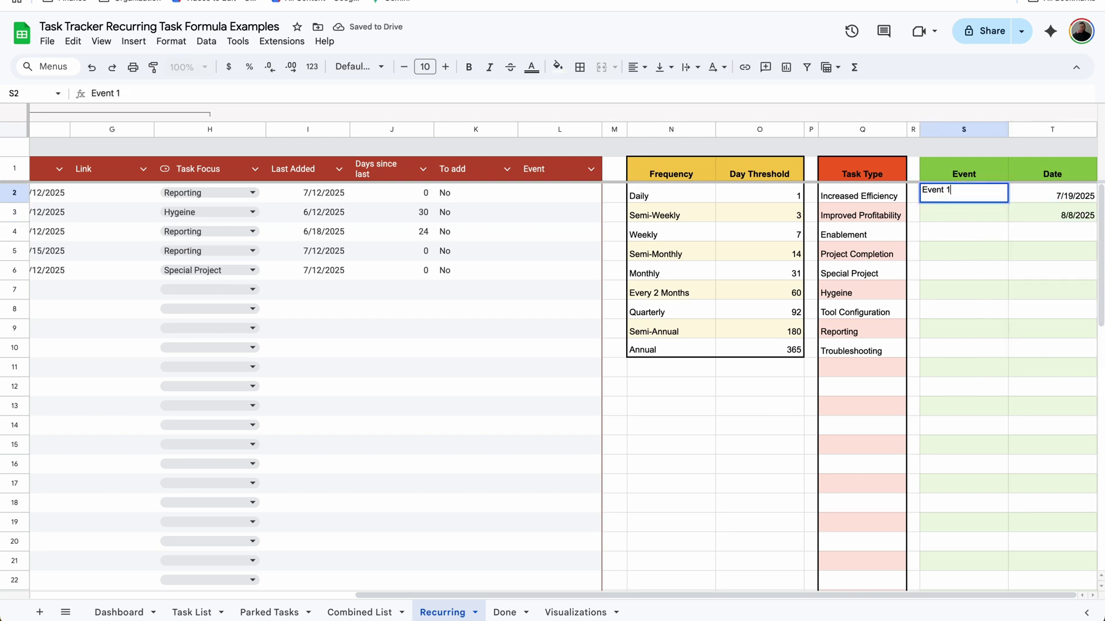
key(Return)
text(Event 2)
key(Return)
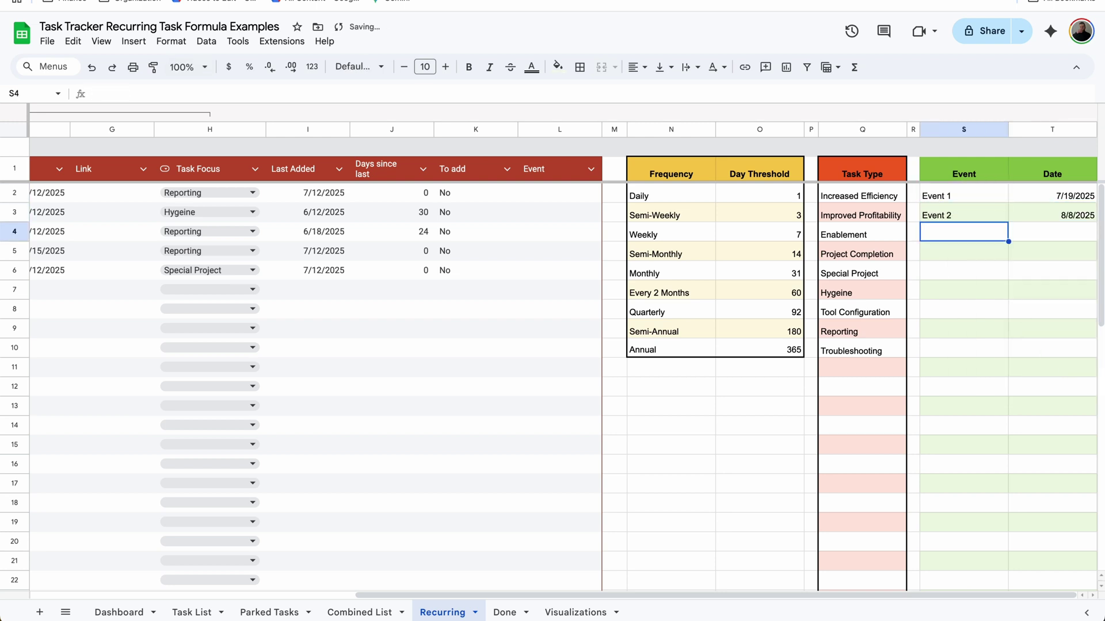
Change the task table's Event column to a dropdown whose options come from a range.
click(572, 185)
click(592, 170)
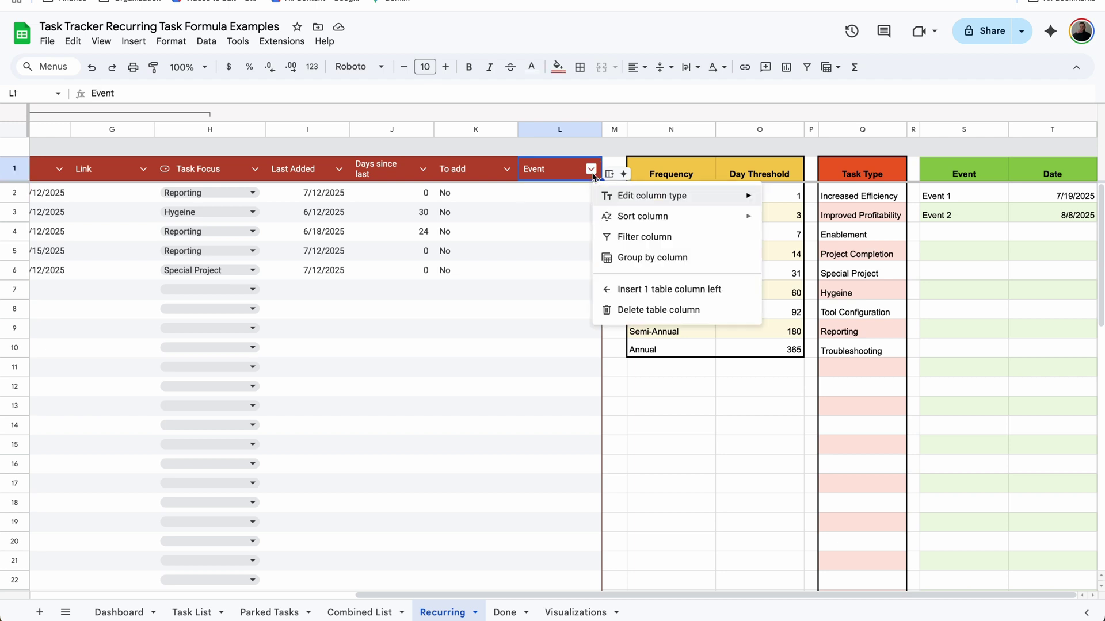
mouse_move(690, 196)
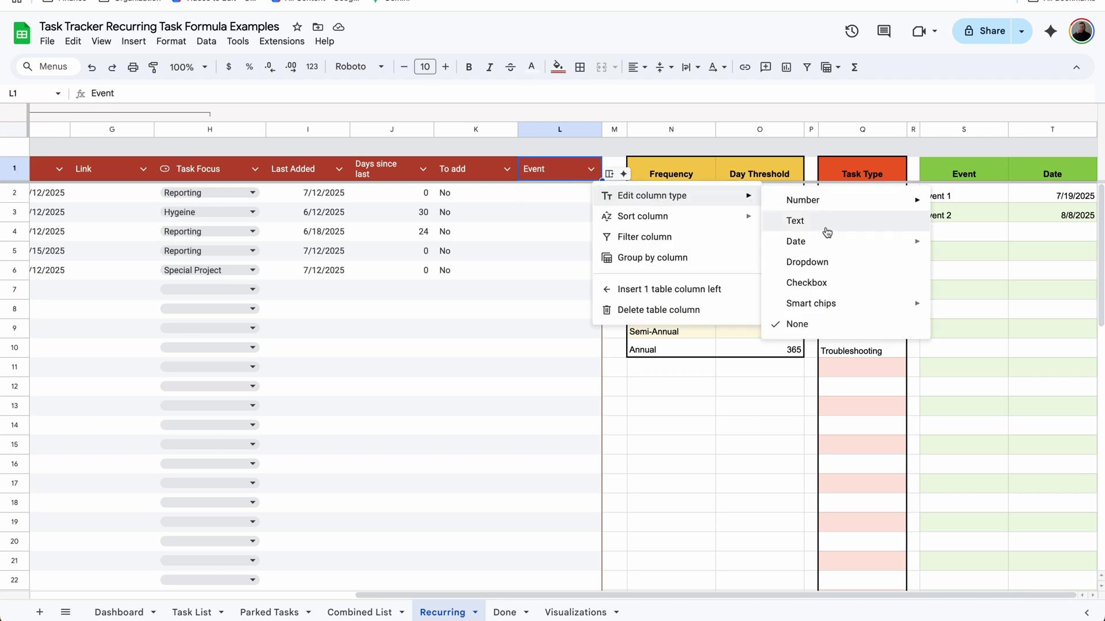
click(836, 259)
click(994, 183)
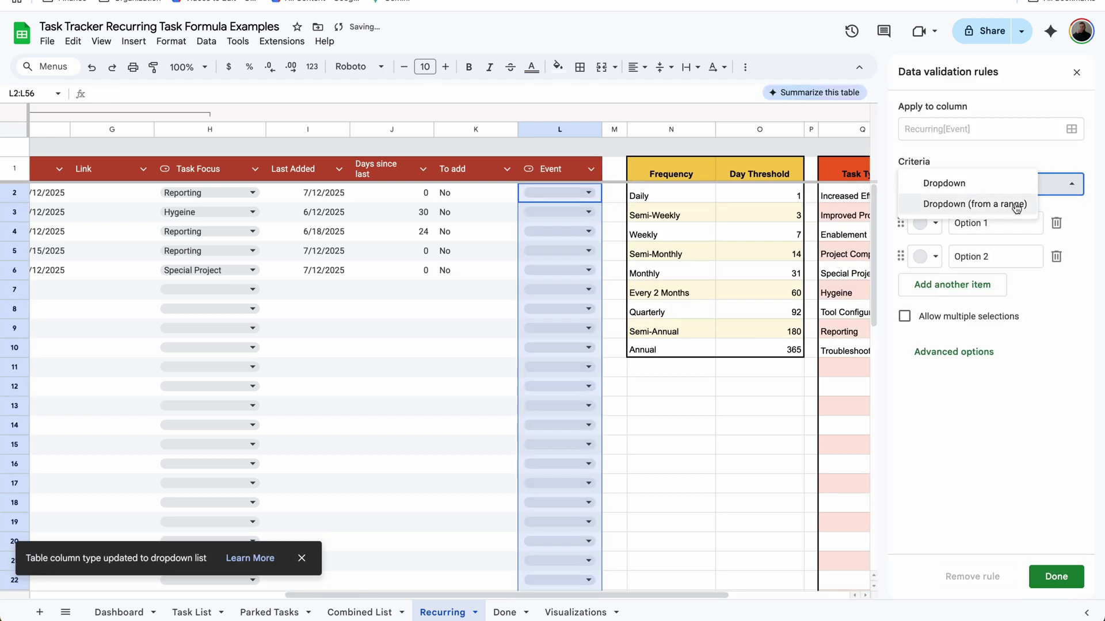
click(1015, 202)
Set the Event dropdown's source range to Recurring!S2:S and save the rule.
click(1072, 225)
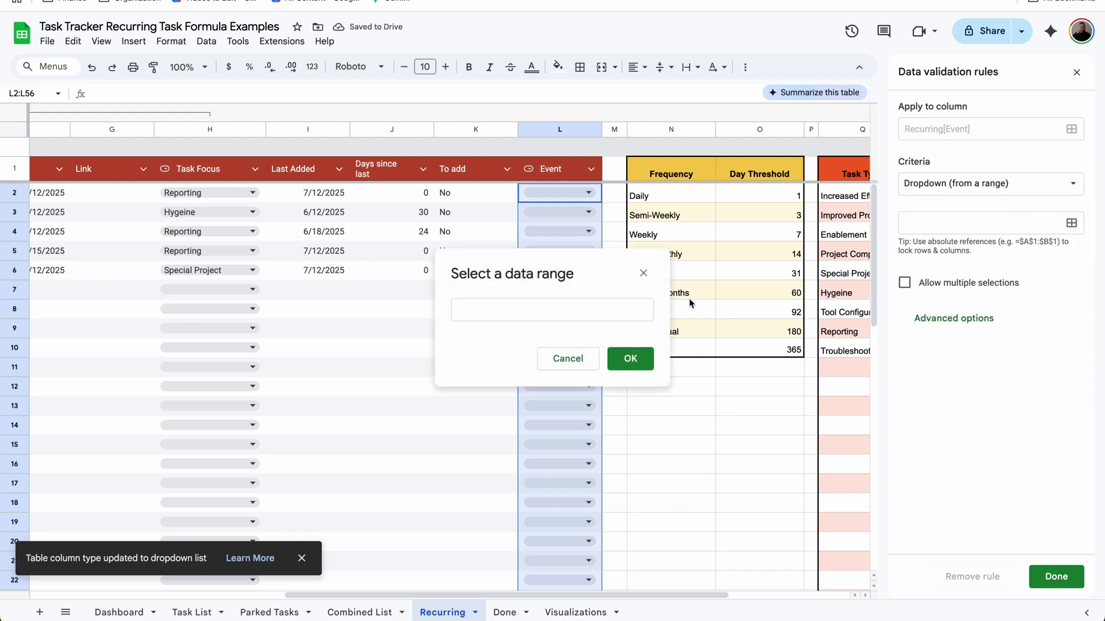
click(603, 314)
scroll(803, 298, right, 5)
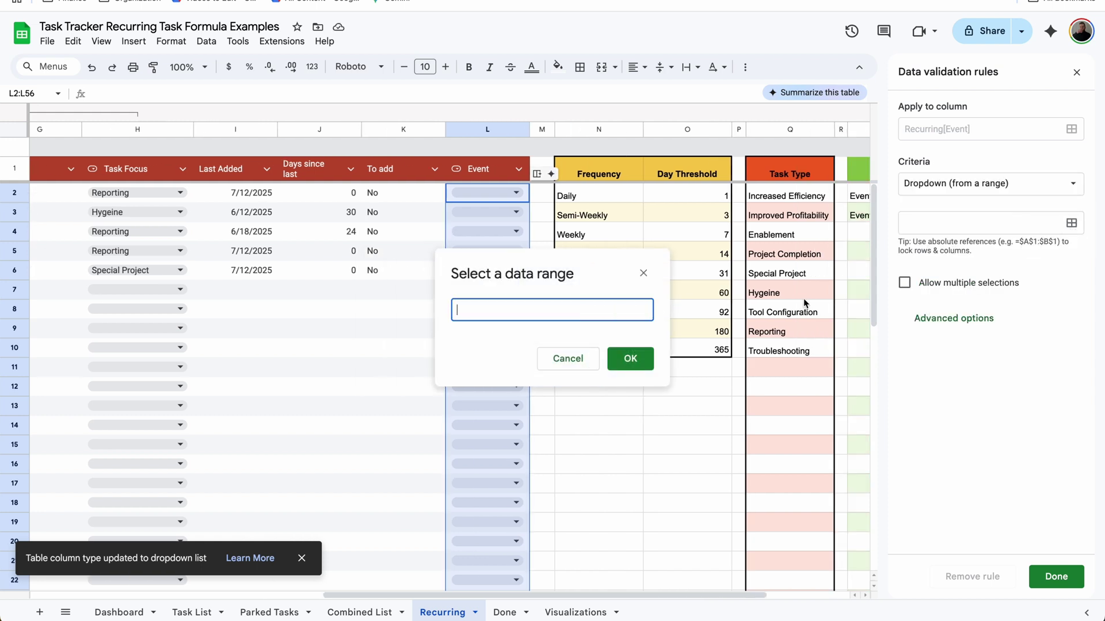
drag(788, 195, 779, 305)
click(596, 314)
key(BackSpace)
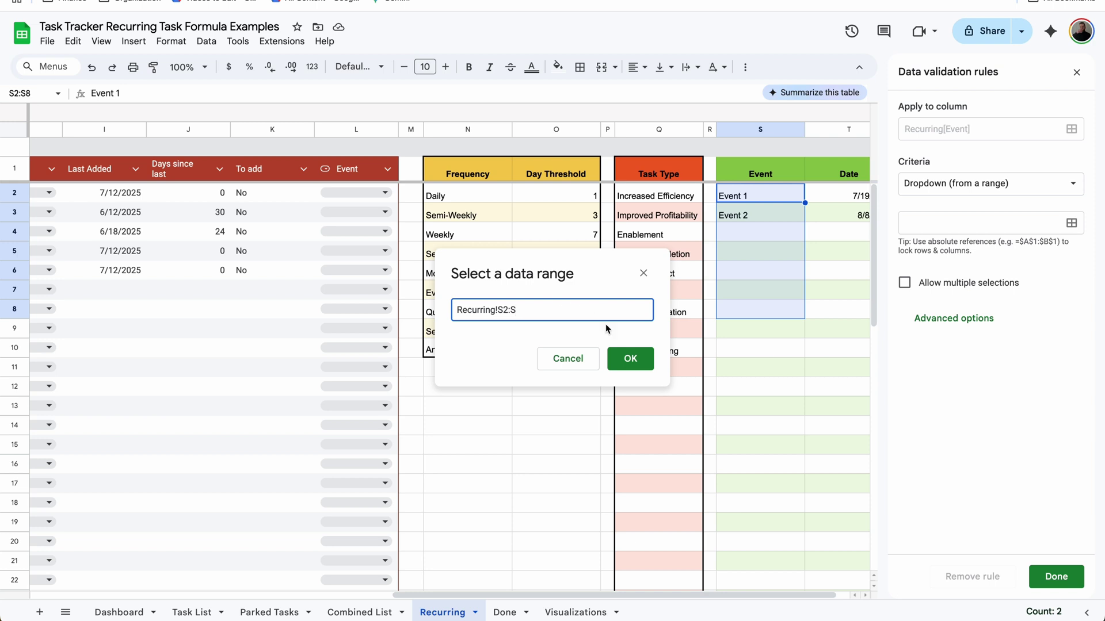
click(629, 358)
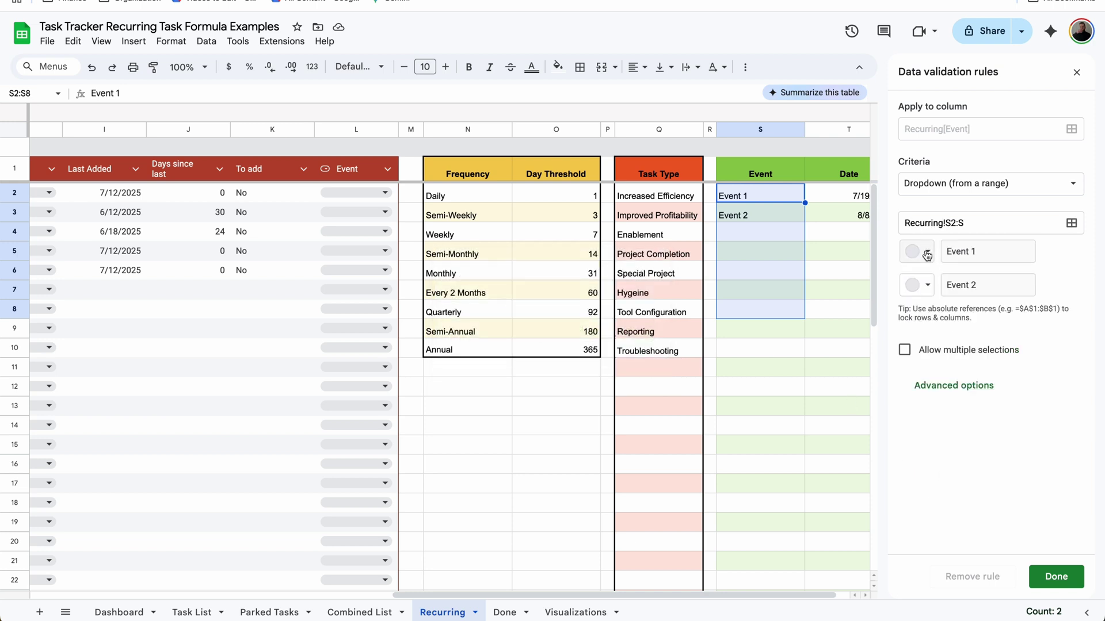
click(1062, 575)
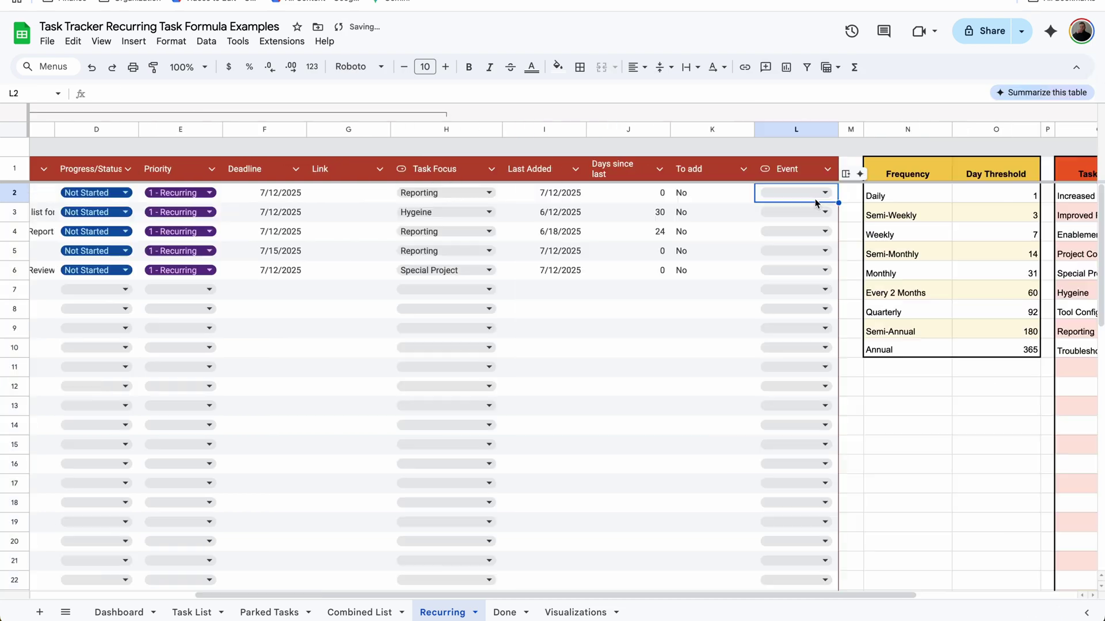
Choose Event 1 for the tasks in L4 and L5 and Event 2 for the task in L6.
click(811, 231)
click(802, 254)
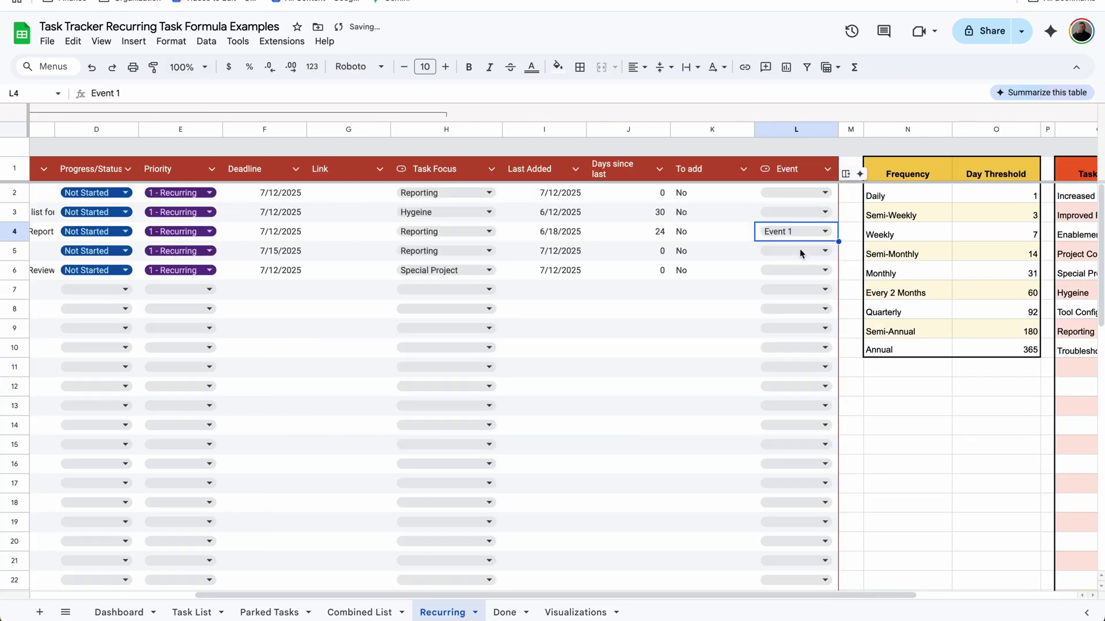
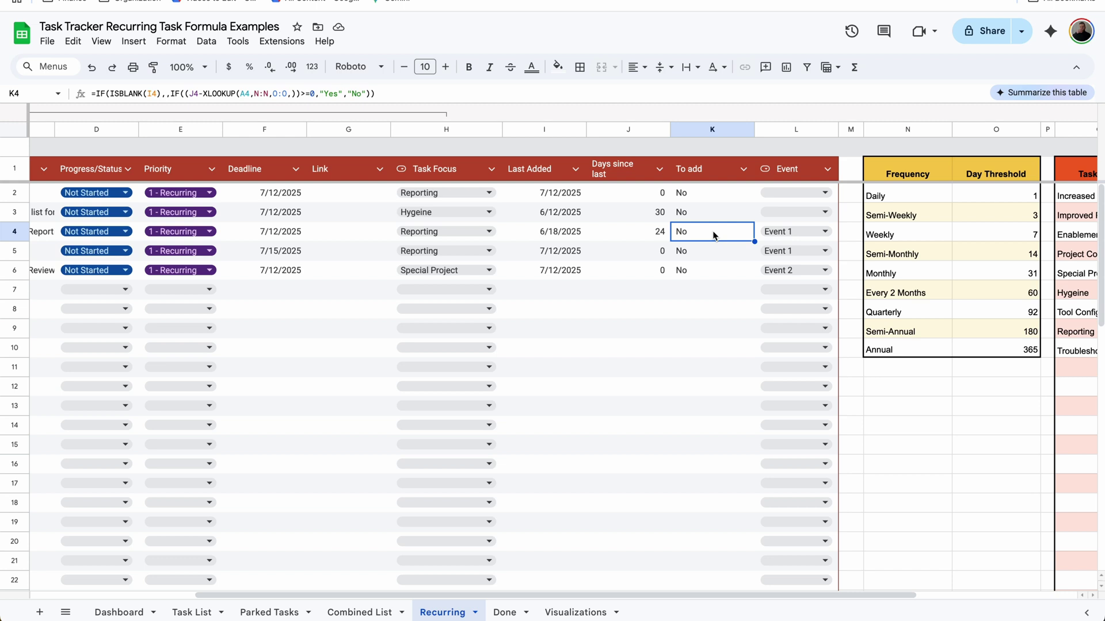
Clear the To add formula in K4.
scroll(713, 234, right, 5)
click(404, 238)
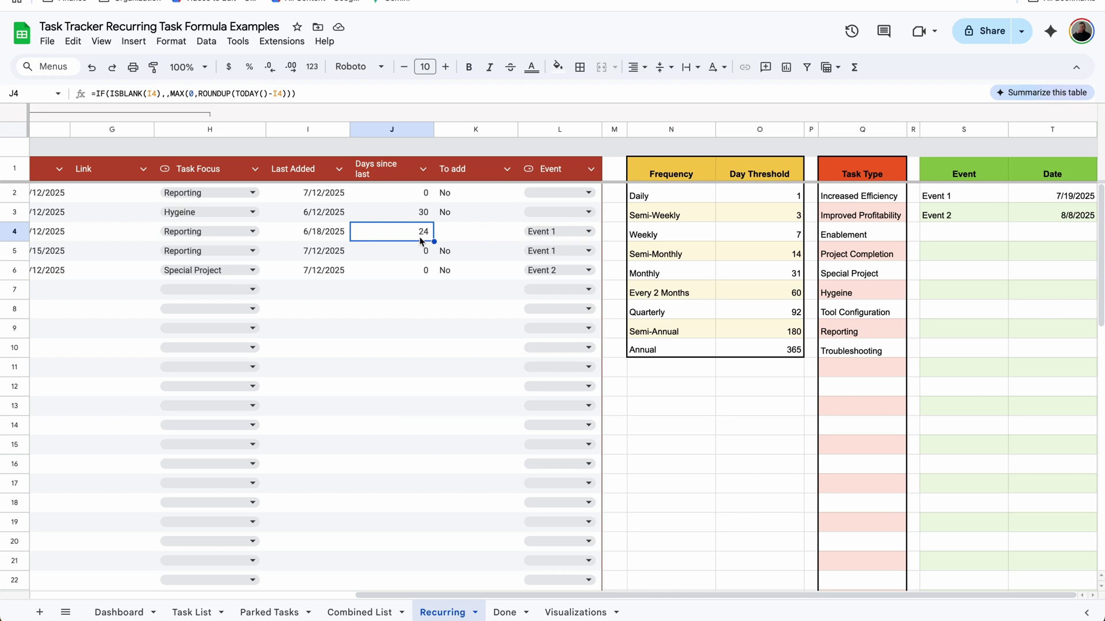
click(451, 237)
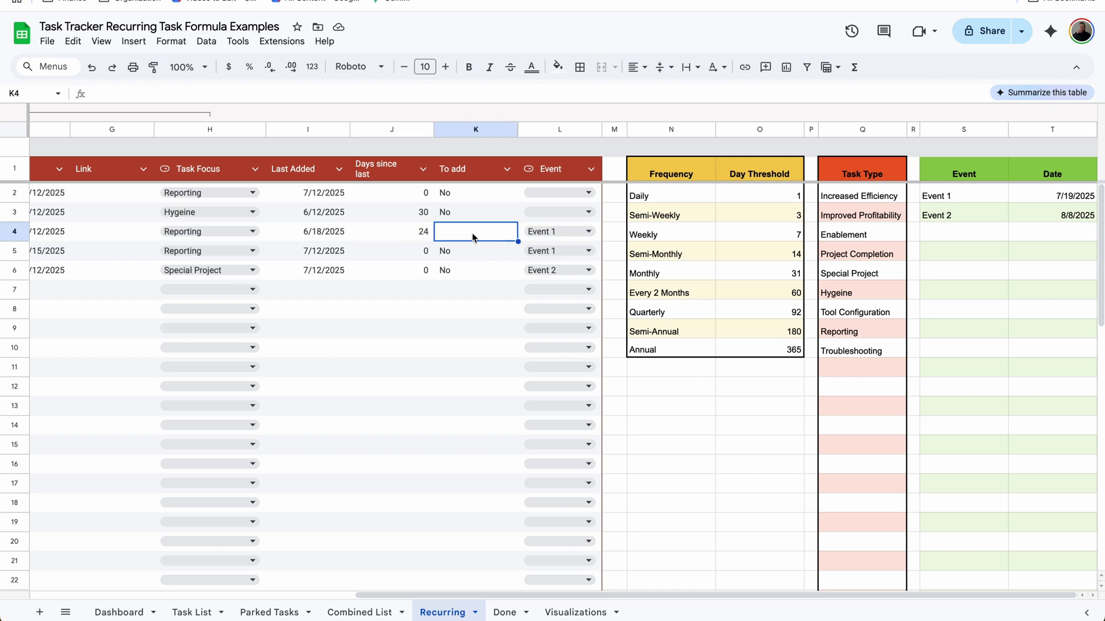
Replace the Days since last formulas in J4:J6 with the fixed values 14, 7 and 14.
click(405, 235)
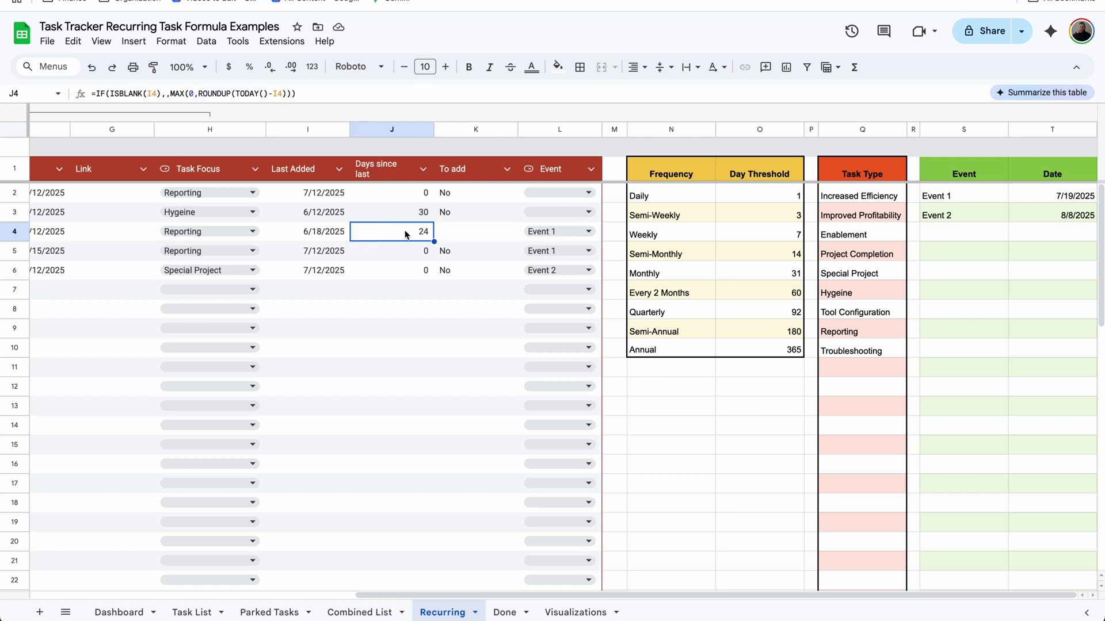
text(14)
key(Return)
text(7)
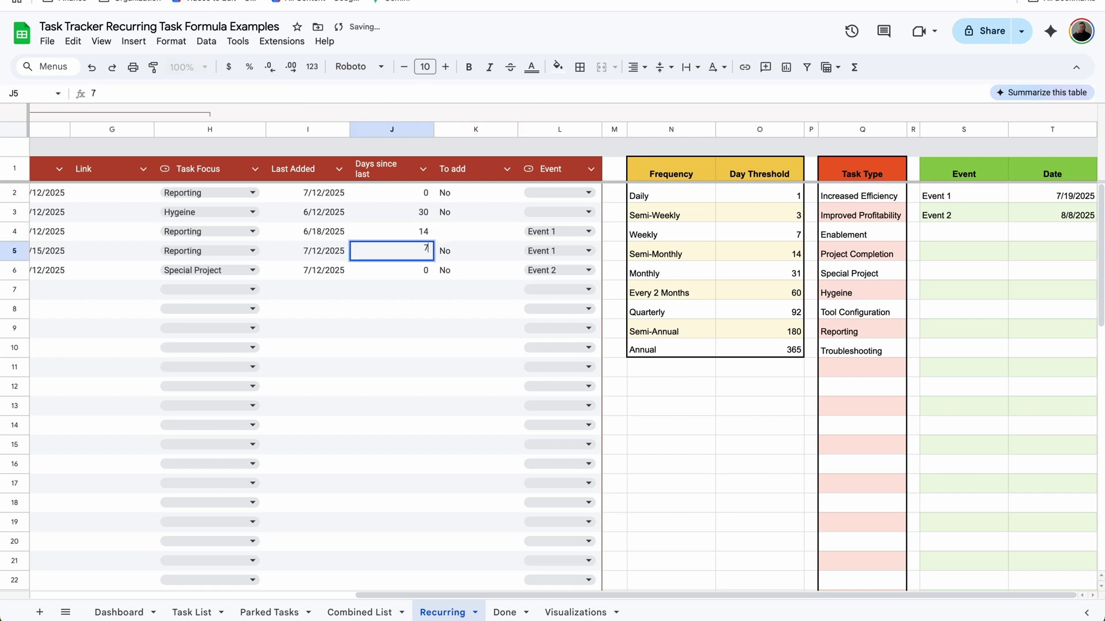
key(Return)
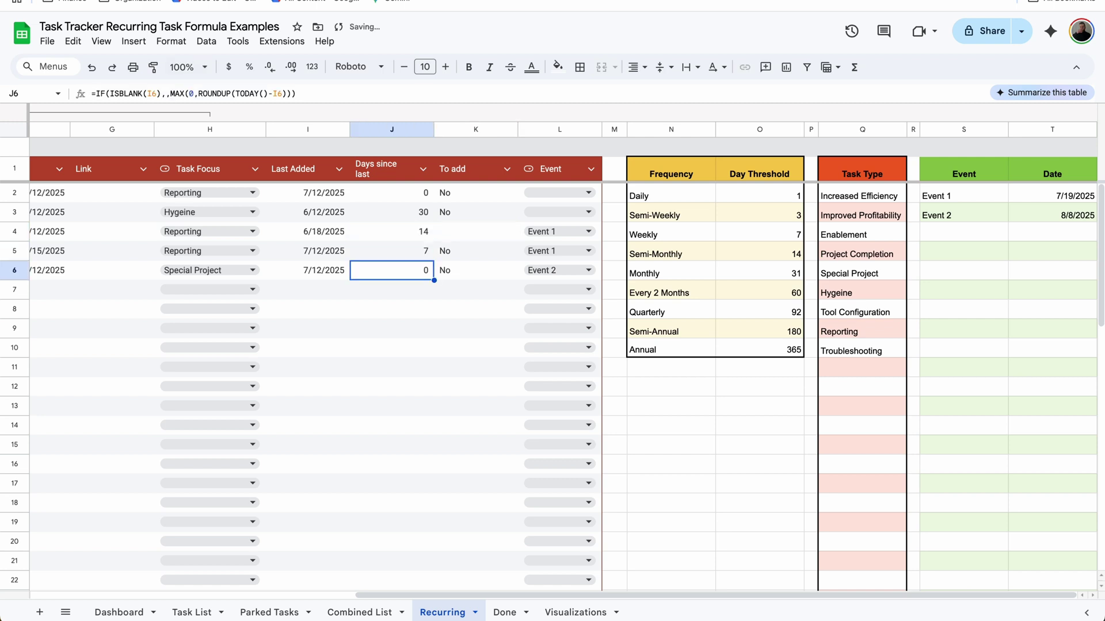
text(14)
key(Return)
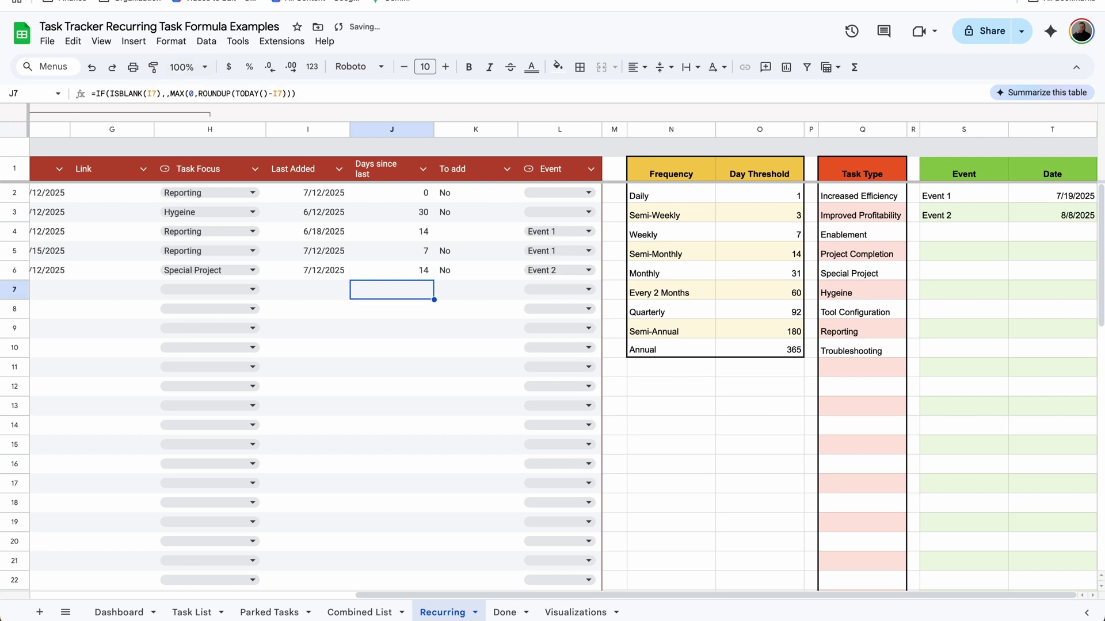
Begin the To add formula in K4 with =IF(TODAY()>=XLOOKUP(.
click(477, 254)
click(468, 233)
text(=)
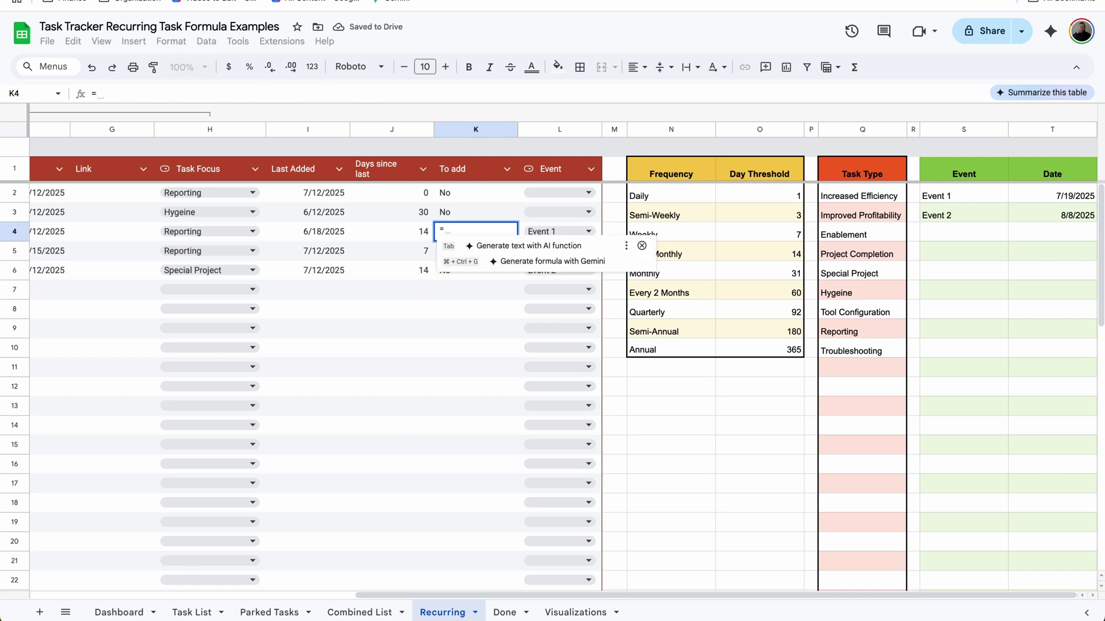
text(IF(TODAY)
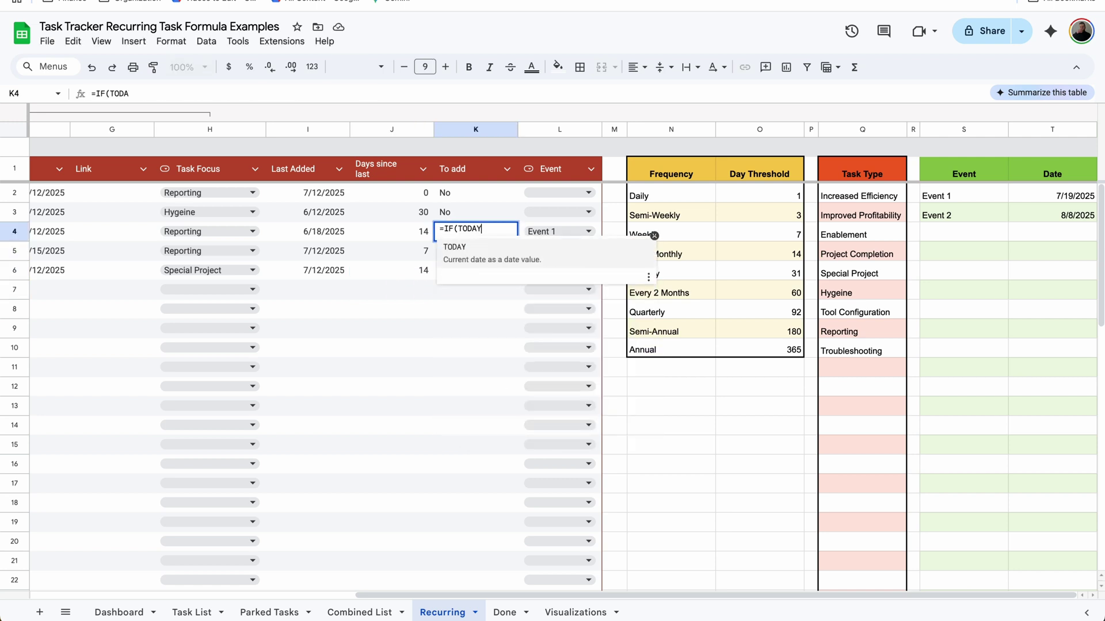
text(()>)
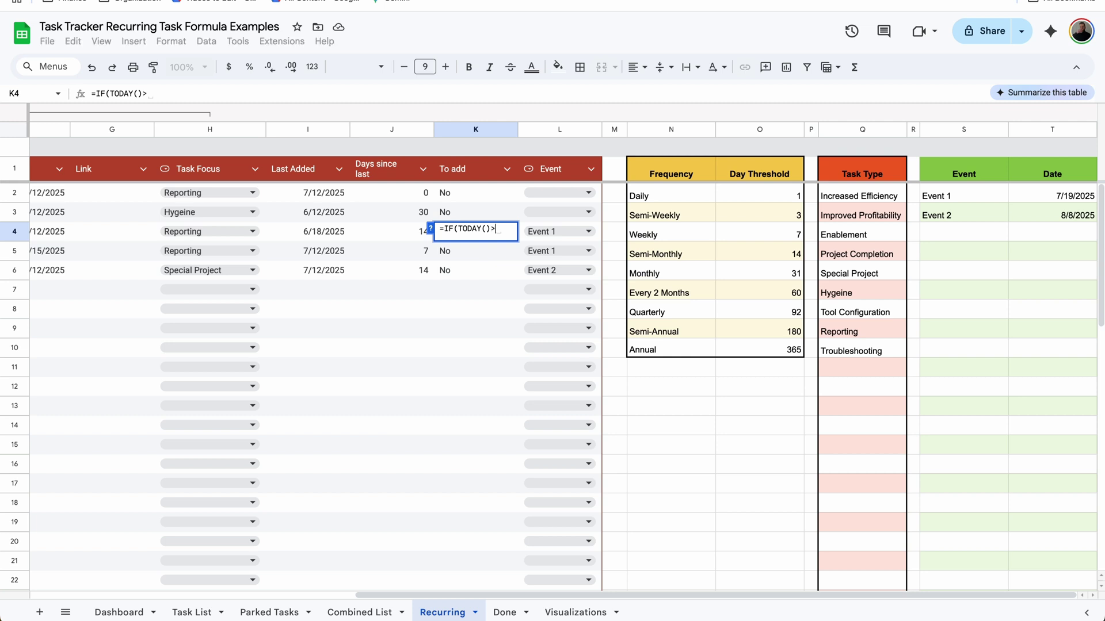
text(=Xloo)
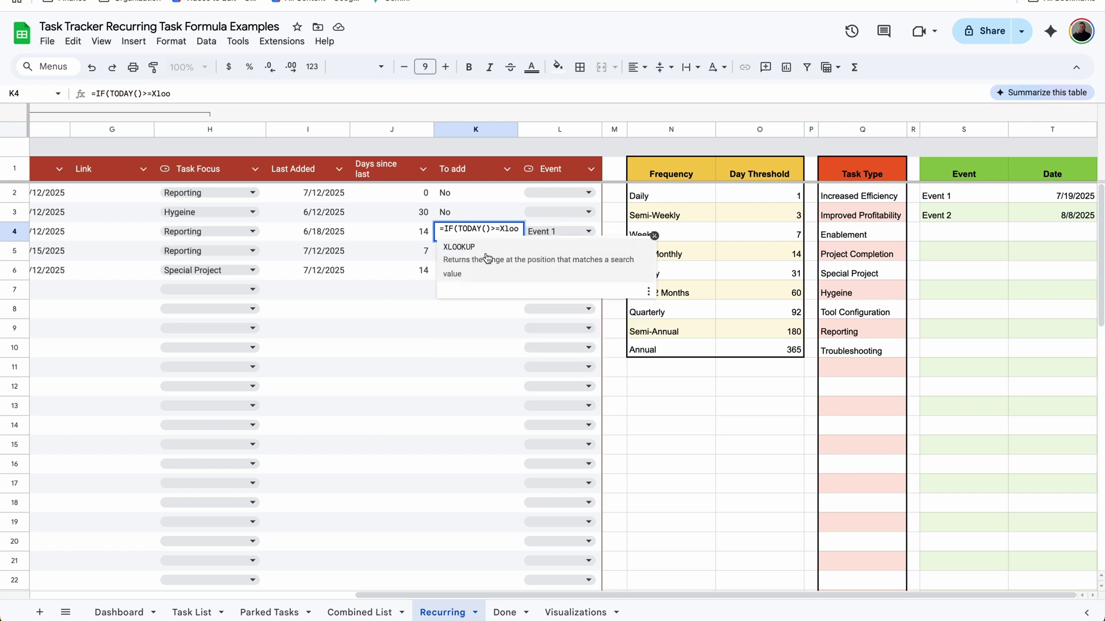
key(Tab)
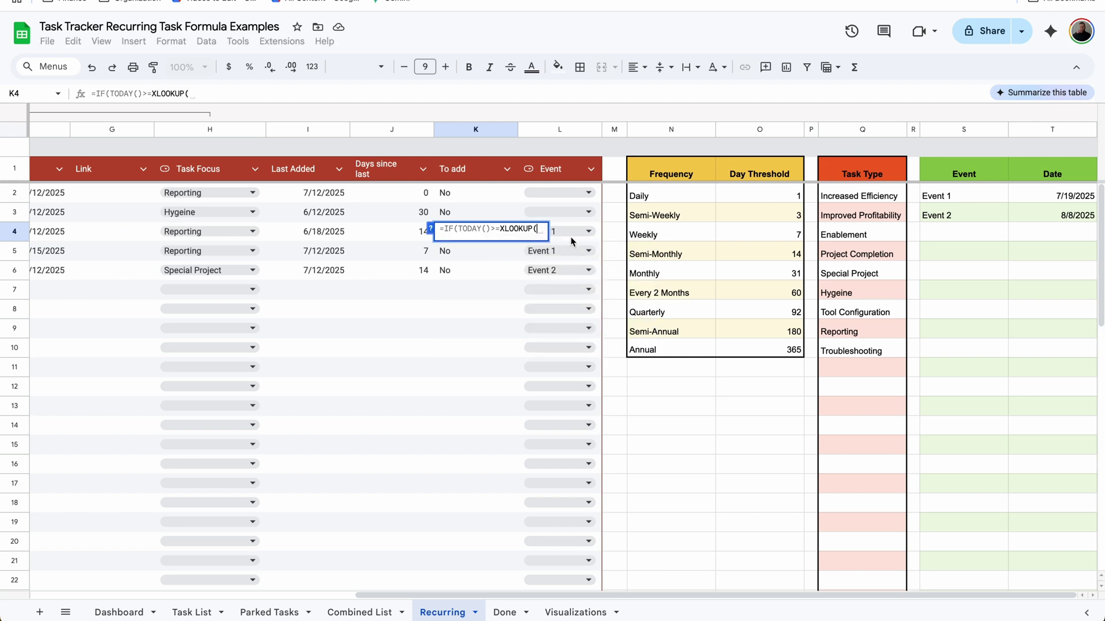
Make the XLOOKUP in K4 search for L4 in column S and return column T, with a blank missing-value argument.
click(601, 233)
text(,)
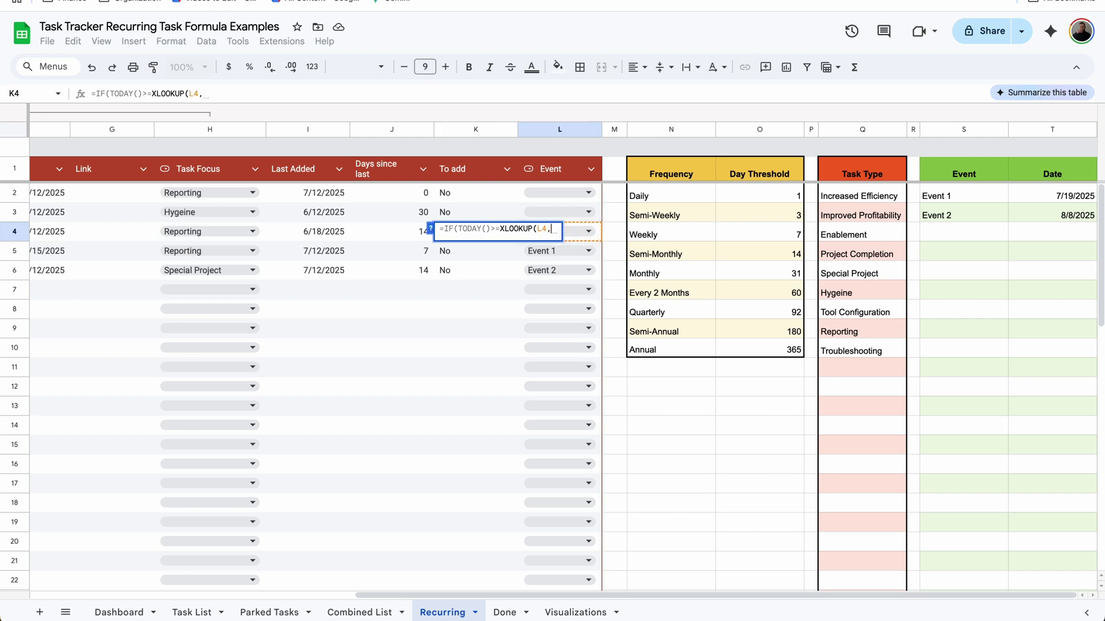
click(974, 130)
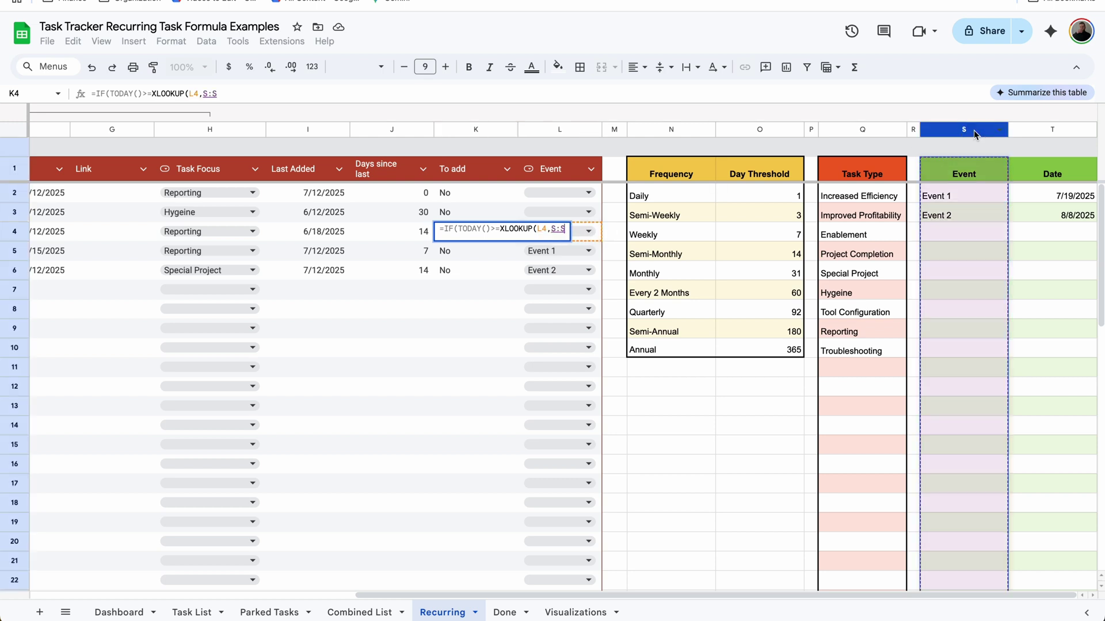
text(,)
click(1047, 130)
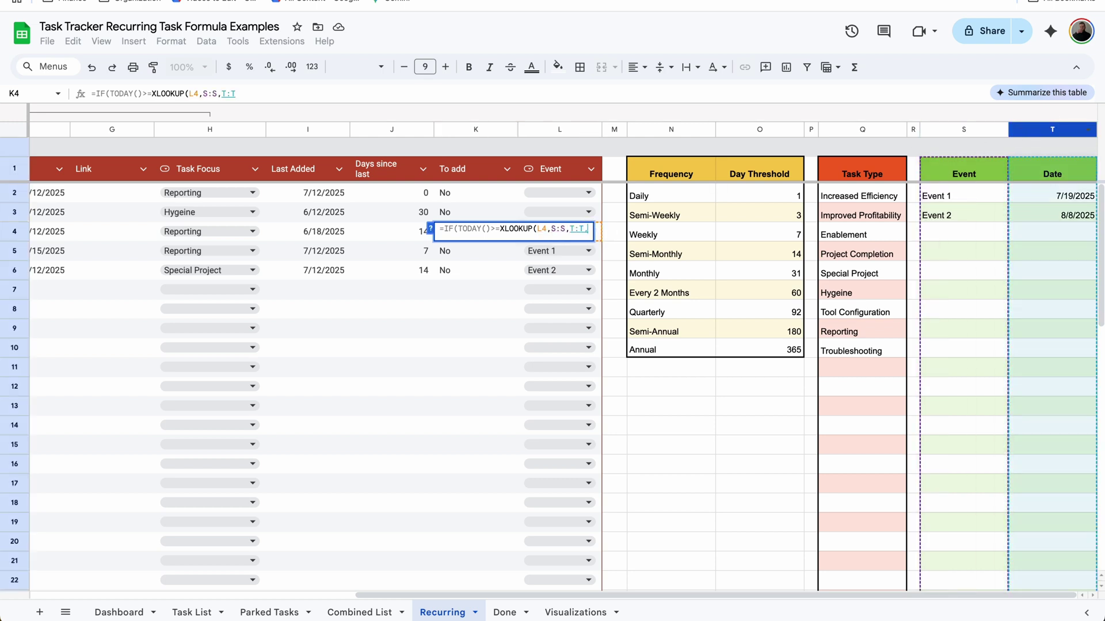
text(,)
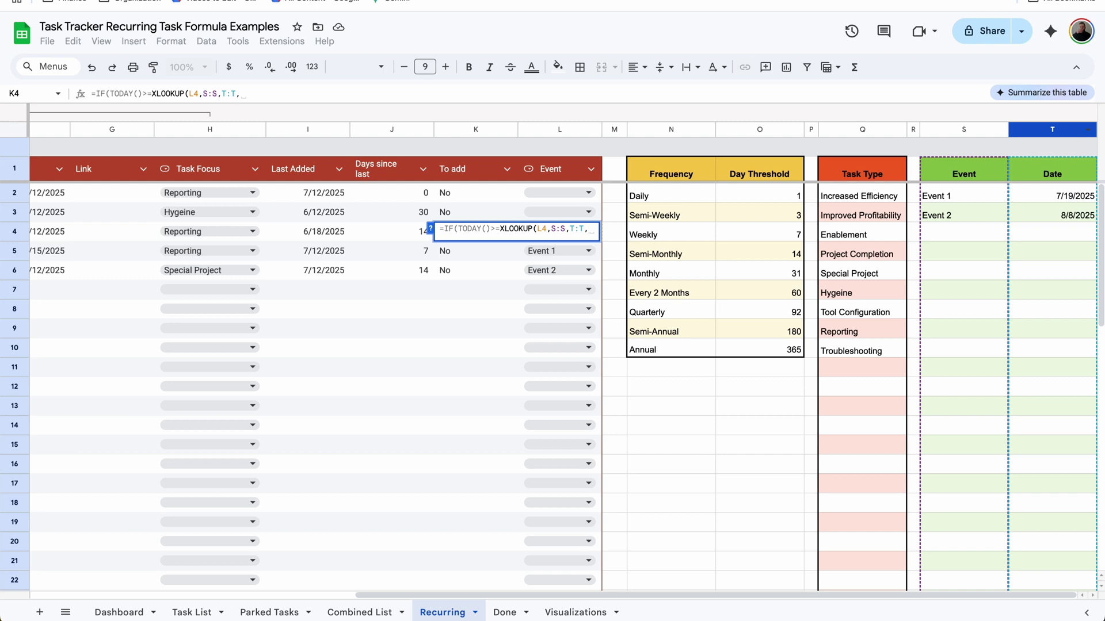
text())
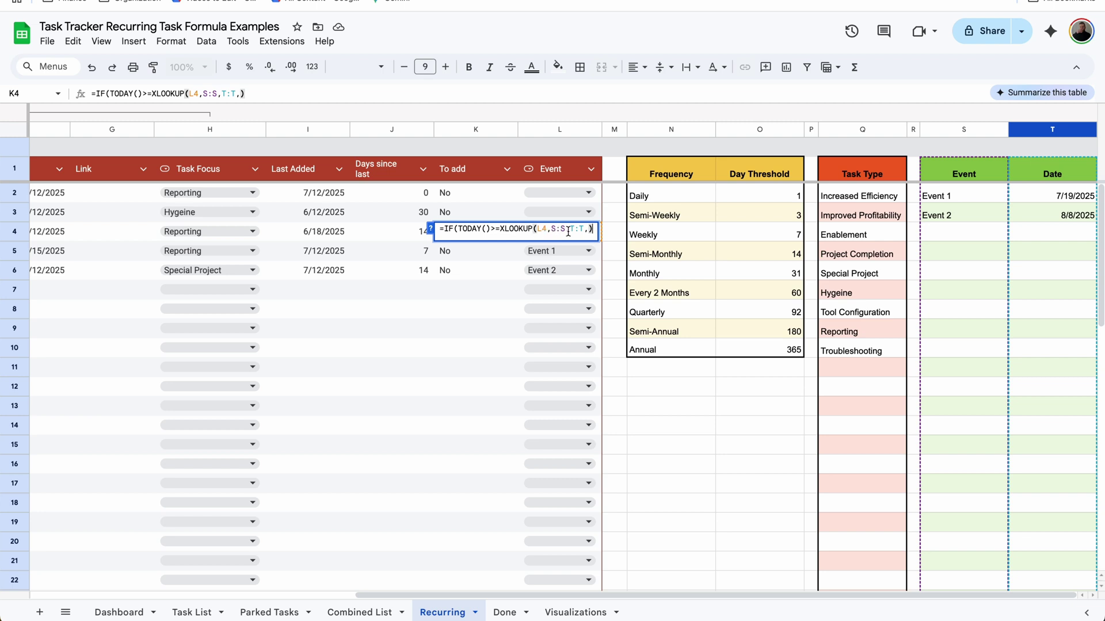
Enclose the XLOOKUP in K4's formula in parentheses and subtract the day threshold J4 from it.
scroll(569, 231, down, 1)
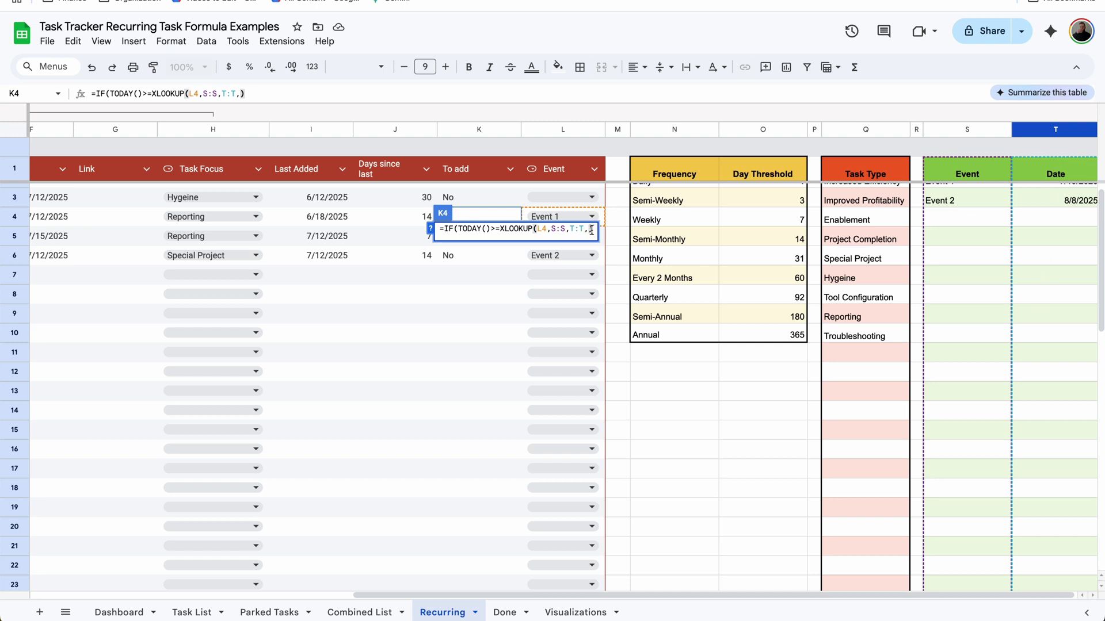
click(499, 229)
text(()
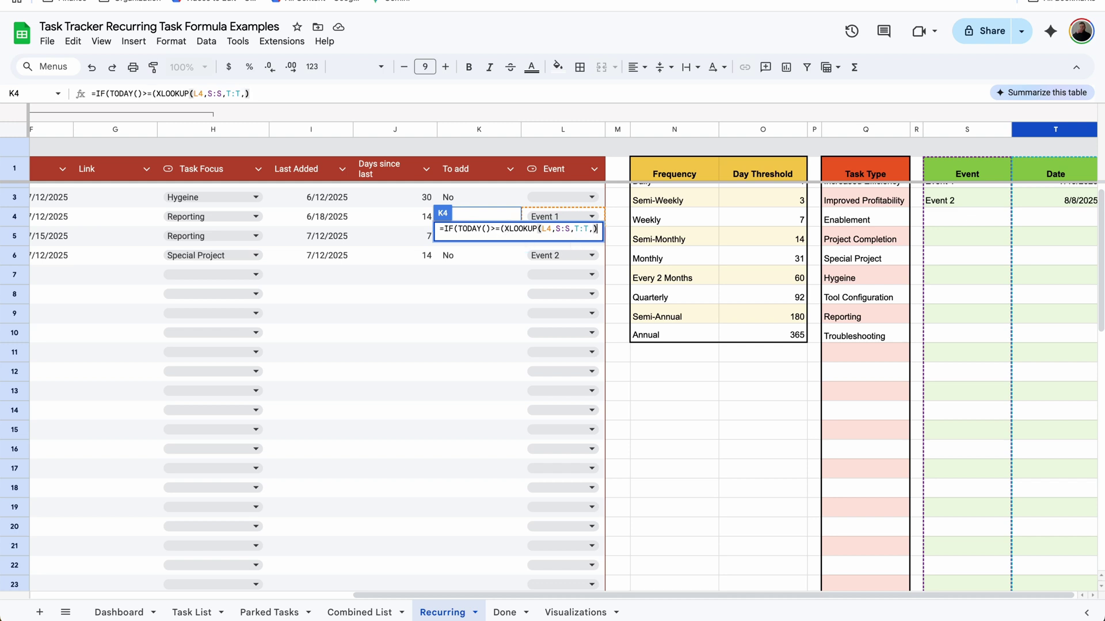
text(-)
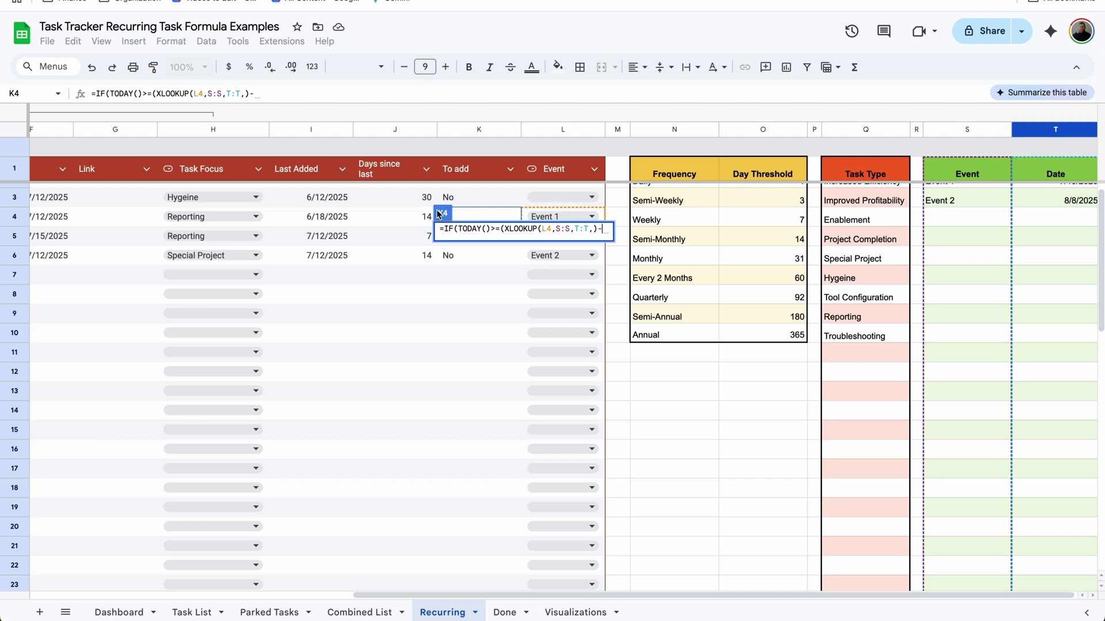
click(410, 221)
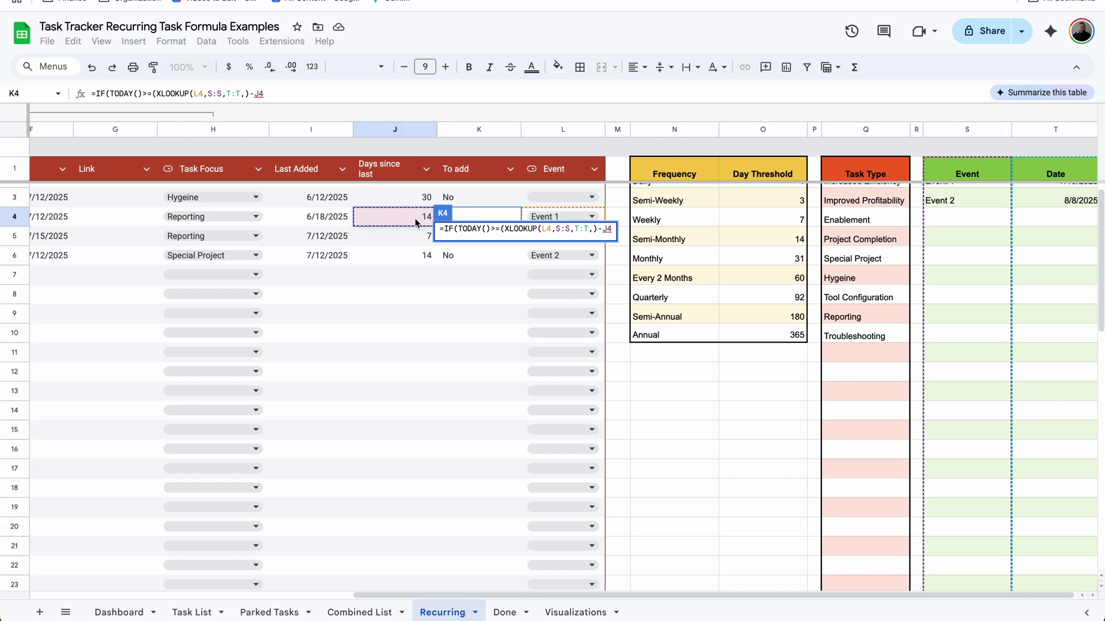
text())
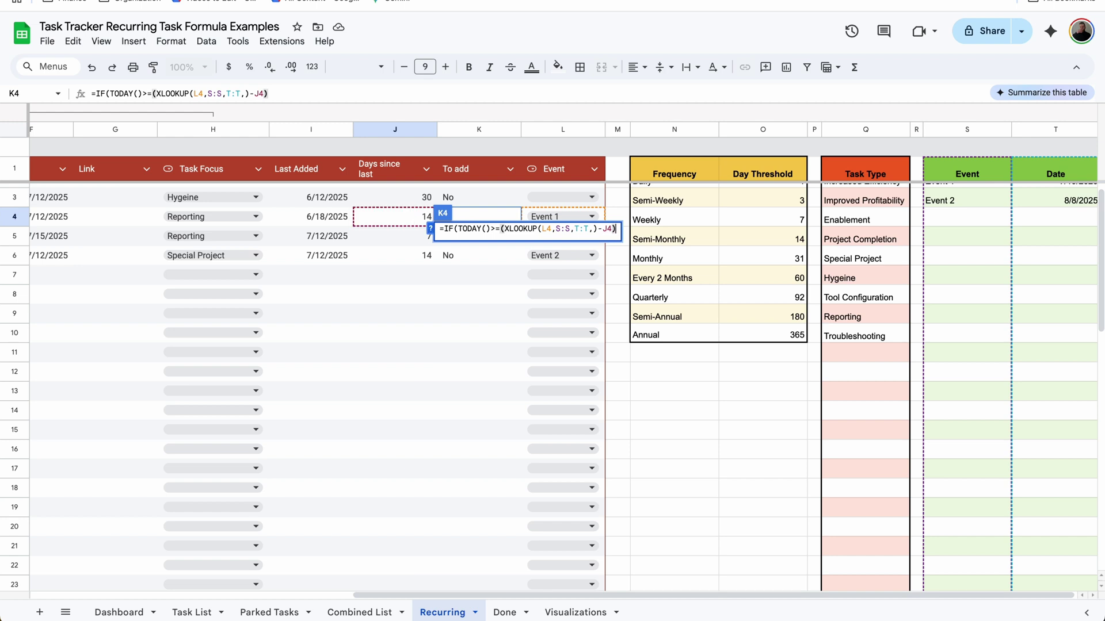
Complete K4's formula with "Yes" as the true result and "No" as the false result.
text(,"Y)
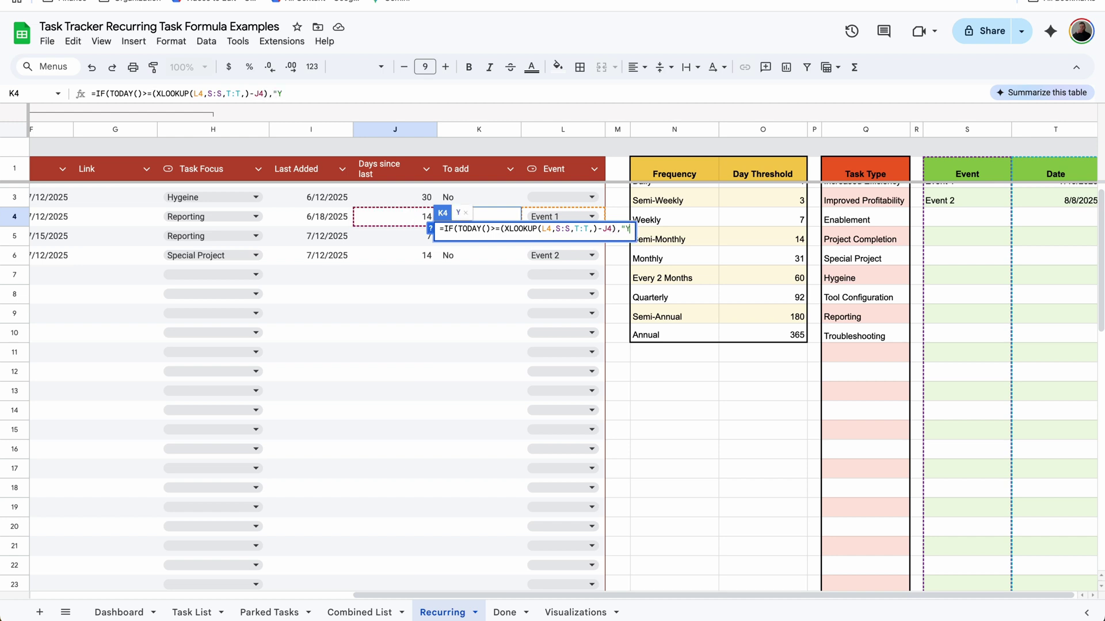
text(es",)
text("No"))
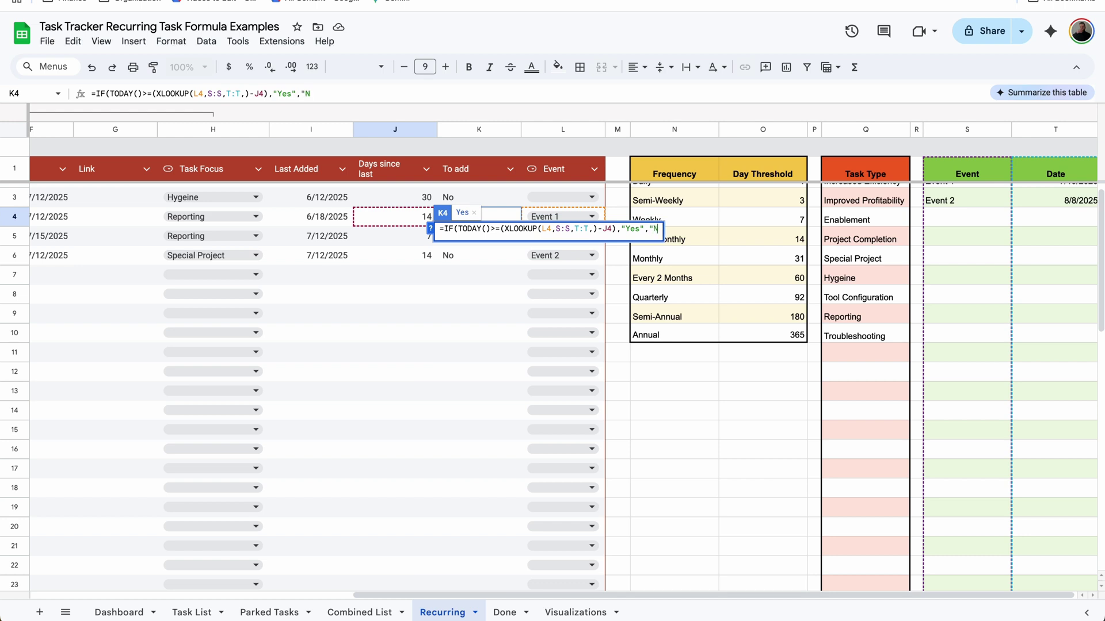
click(476, 223)
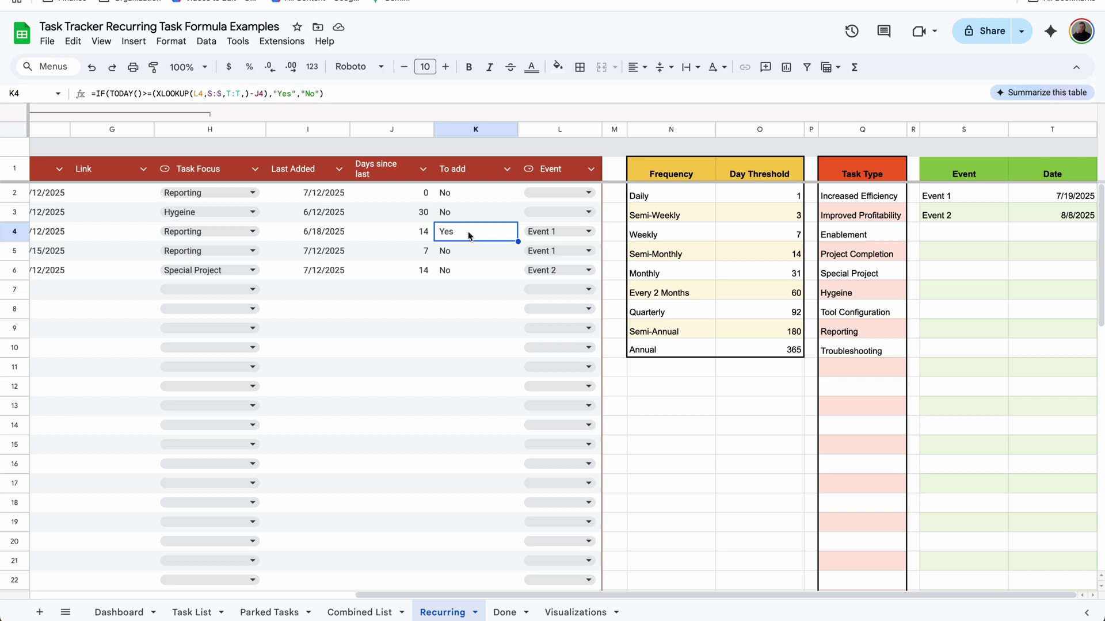
Test the formula by setting Event 1's date in T2 to 7/26/2025 and to 7/27/2025.
double_click(1064, 196)
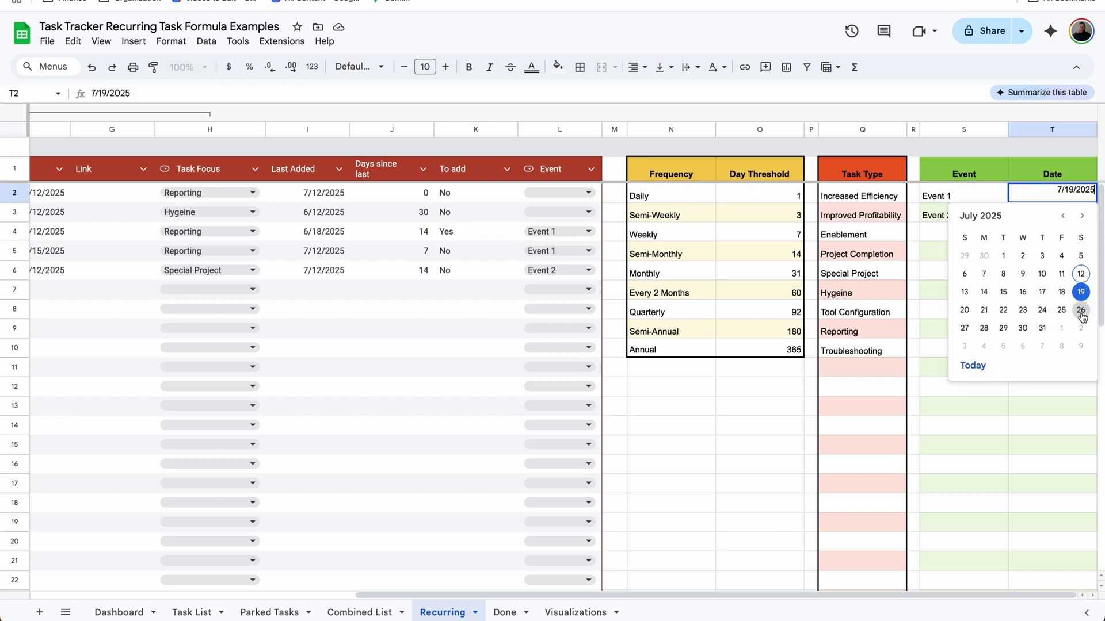
click(1081, 311)
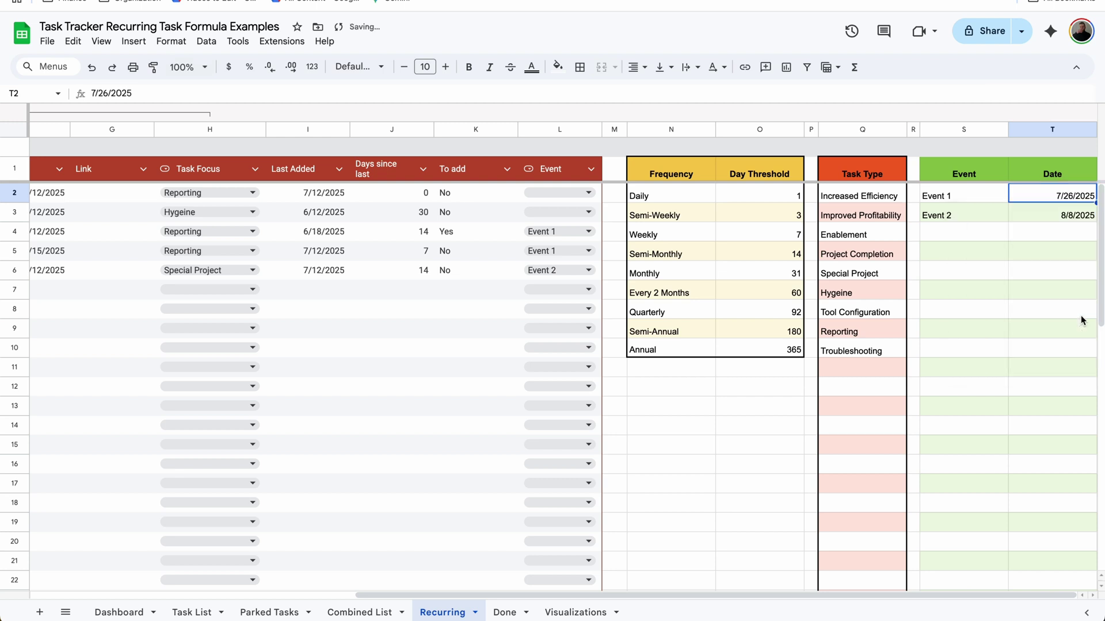
double_click(1062, 202)
click(964, 331)
Copy the To add formula from K4 down to K5:K6 and check the copies.
click(470, 238)
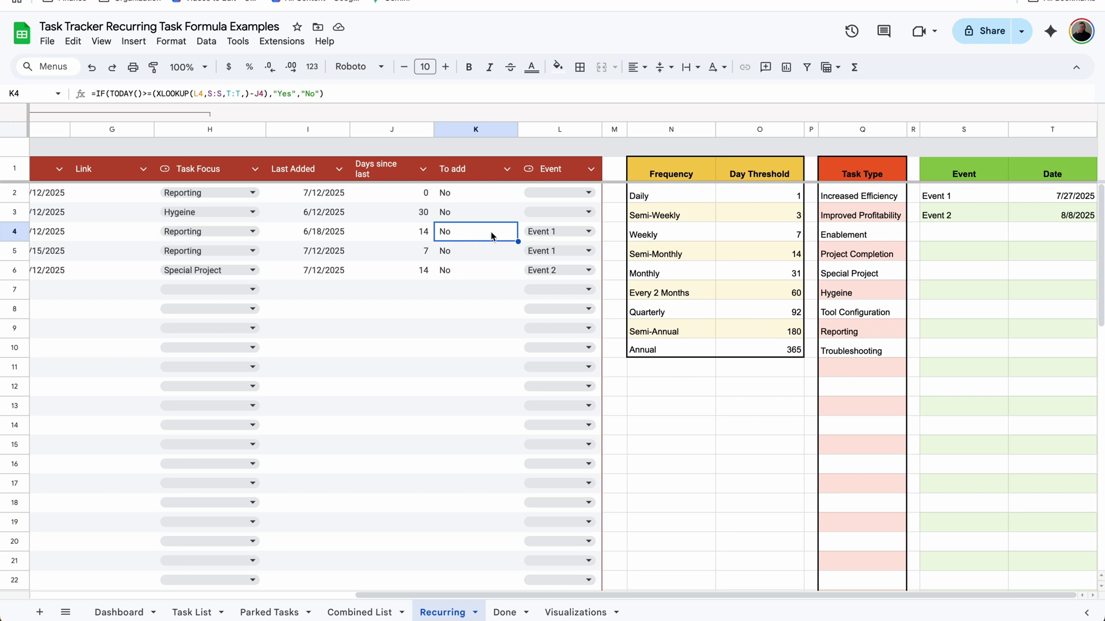
drag(517, 241, 515, 271)
click(487, 256)
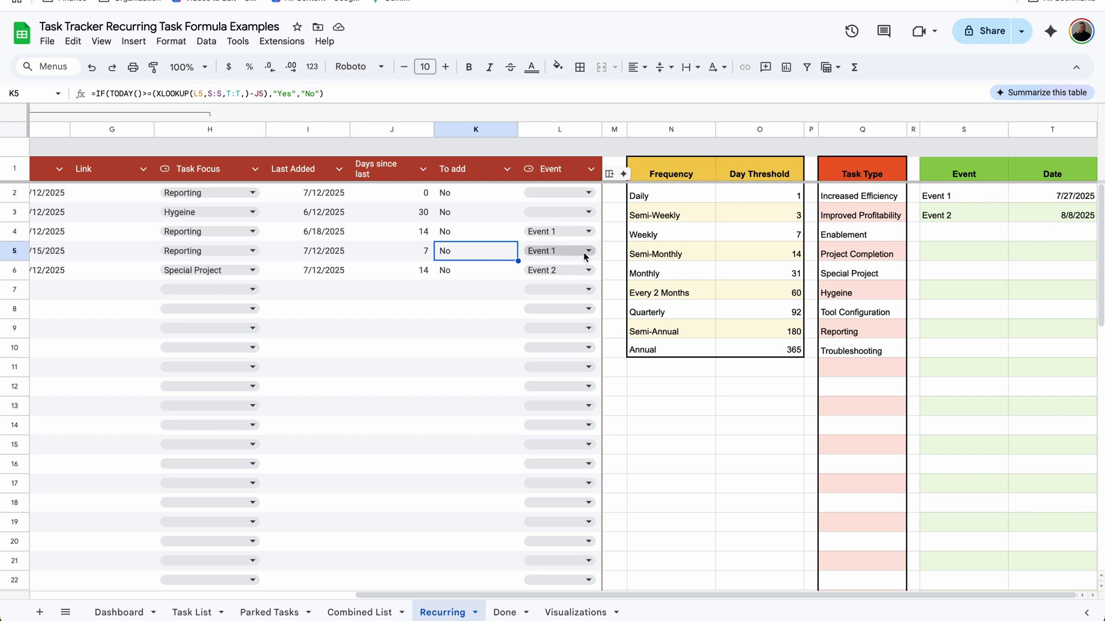
click(458, 268)
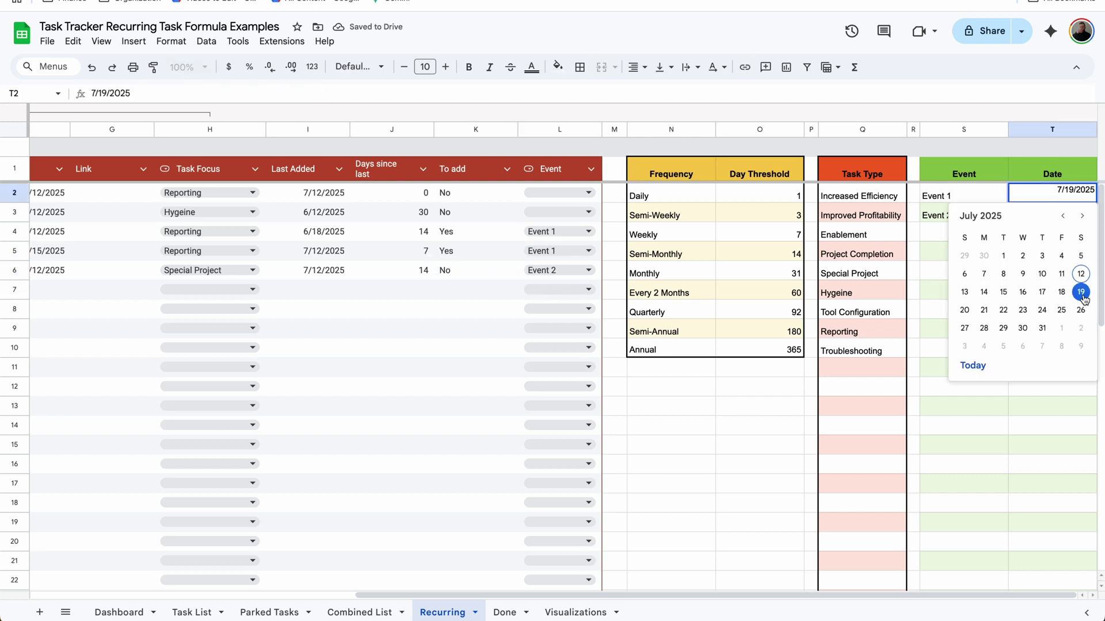
Return Event 1's date to 7/19/2025 and check the To add results in K4 and K5.
key(Escape)
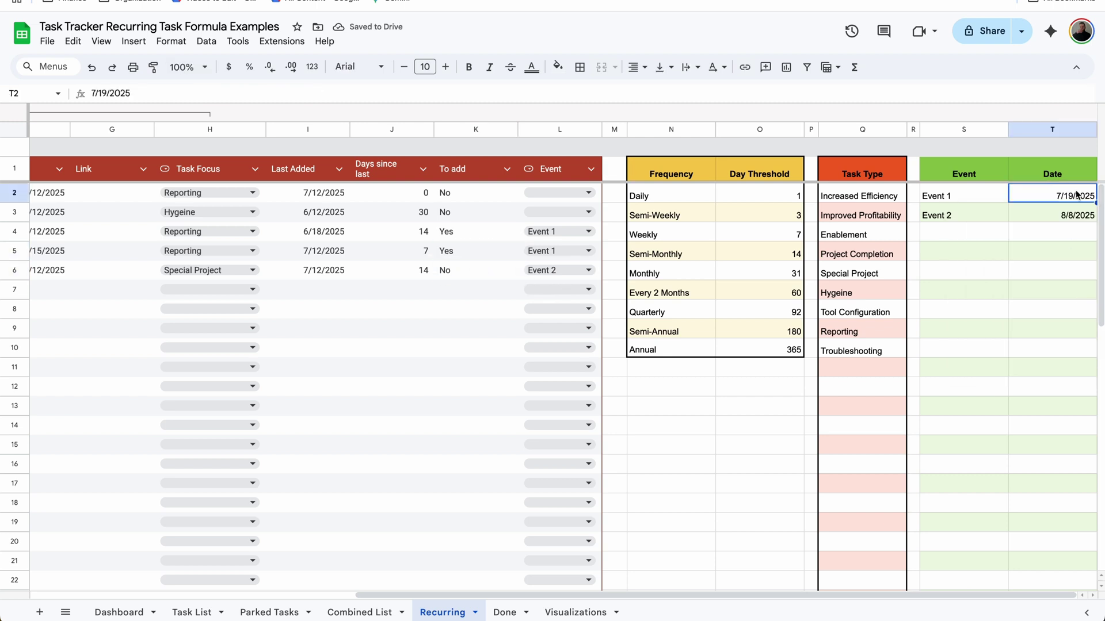
click(462, 251)
click(465, 232)
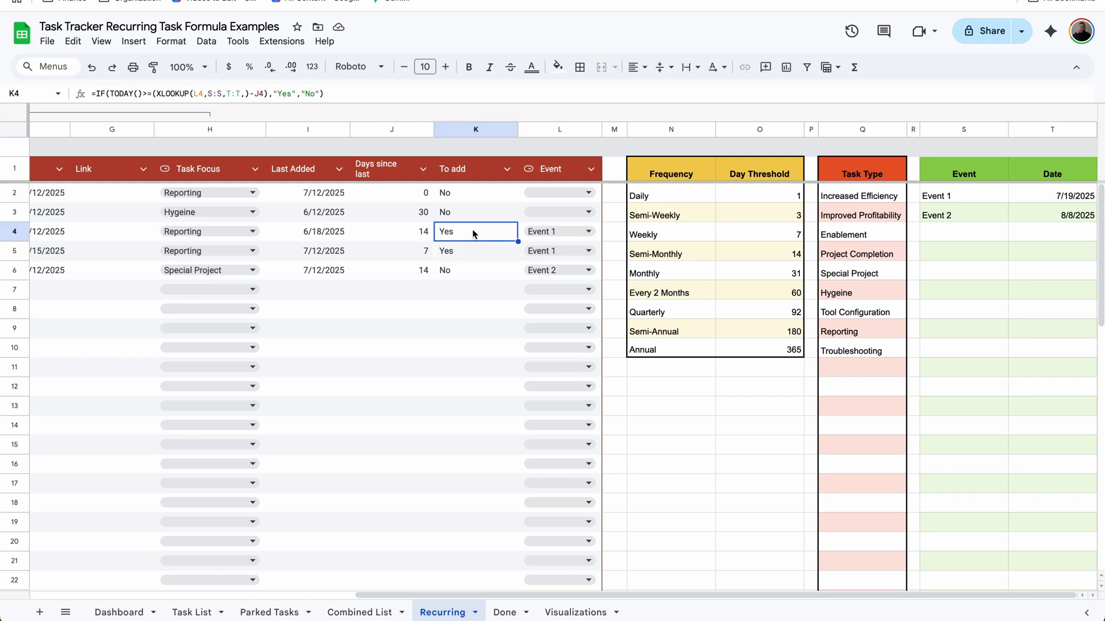
click(463, 257)
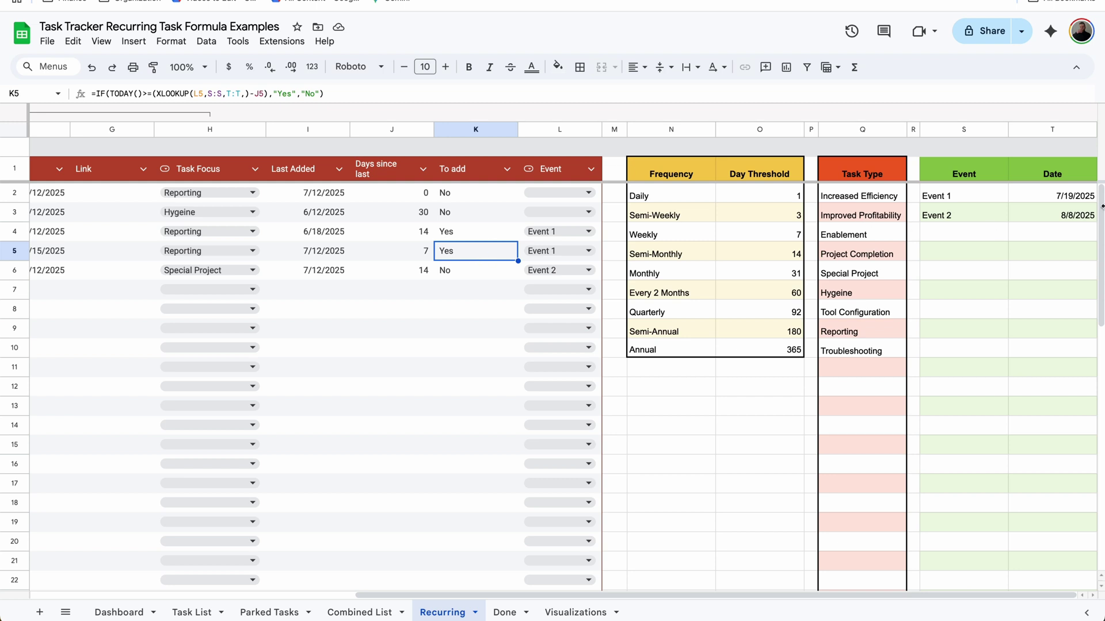
Try 7/26/2025 as Event 2's date in T3.
double_click(1058, 215)
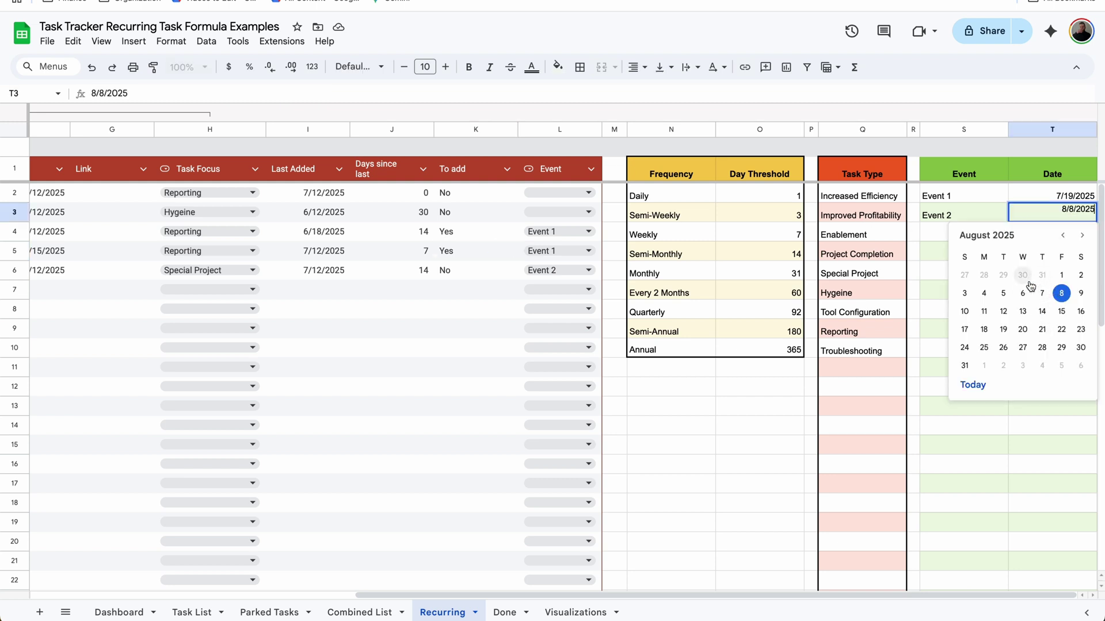
click(1063, 235)
click(1082, 337)
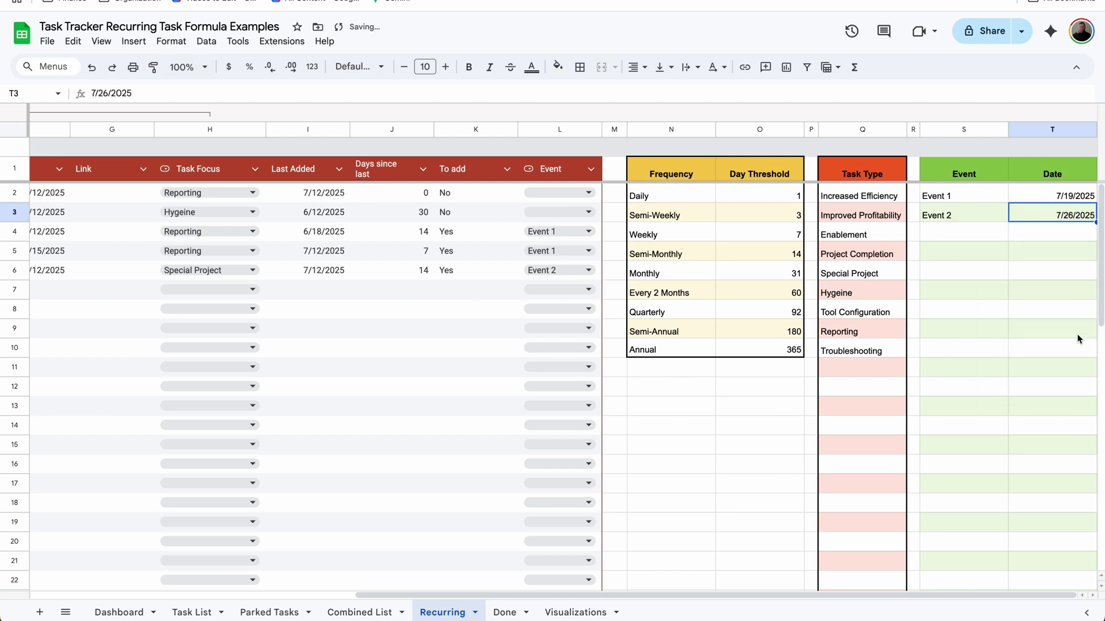
Set Event 2's date to 8/2/2025 and its task's day threshold in J6 to 21.
click(414, 270)
text(21)
key(Return)
key(Up)
key(Up)
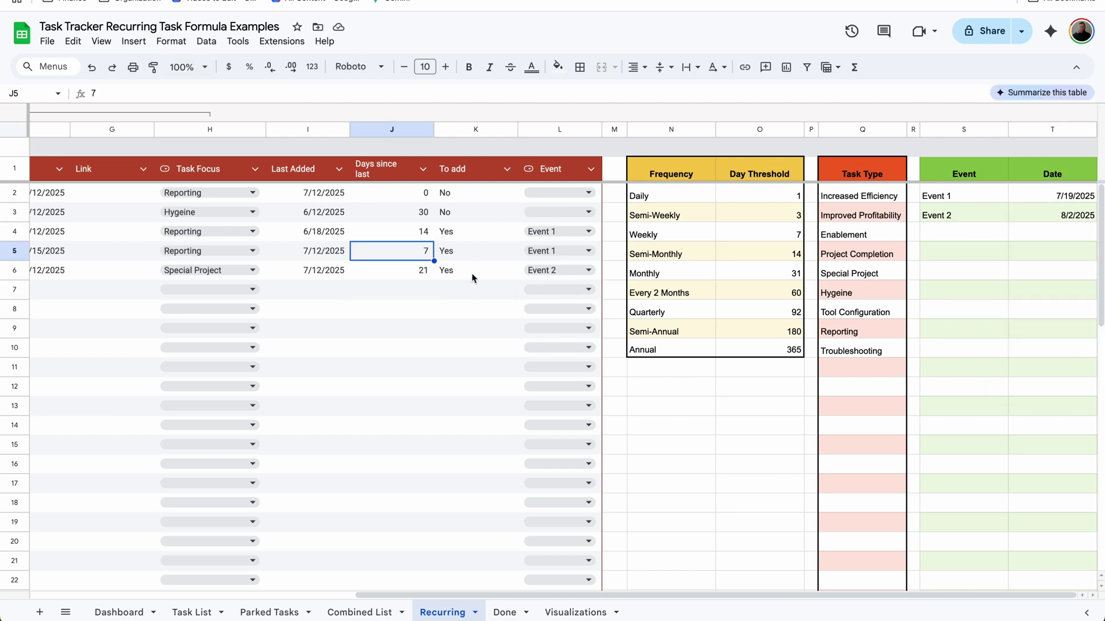
Compare the day threshold in J6 with the To add results in K5 and K6.
click(403, 277)
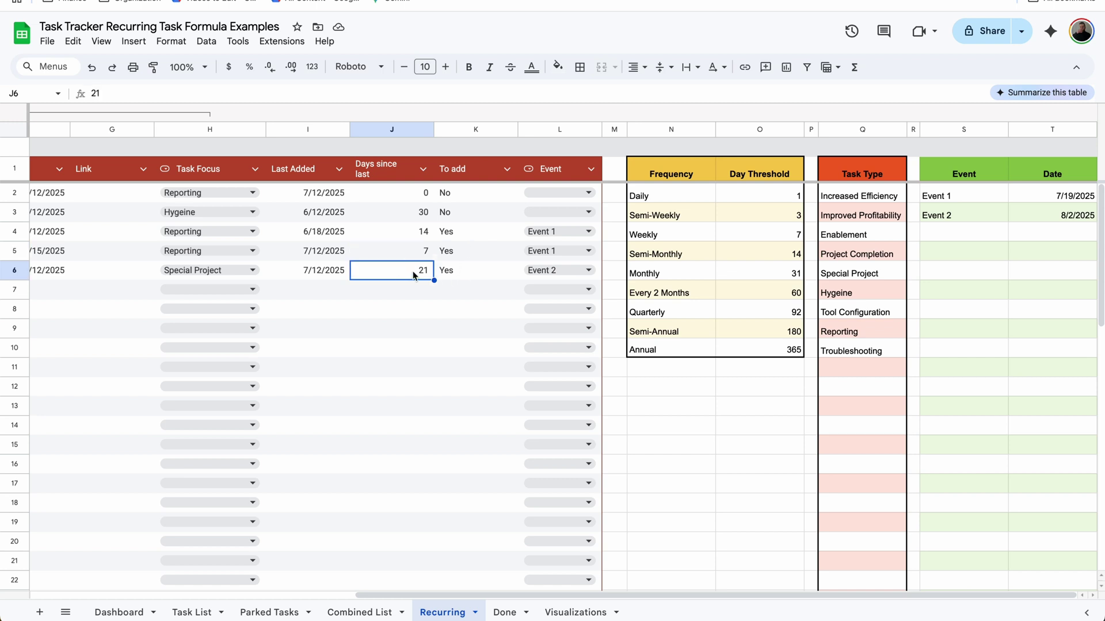
click(467, 271)
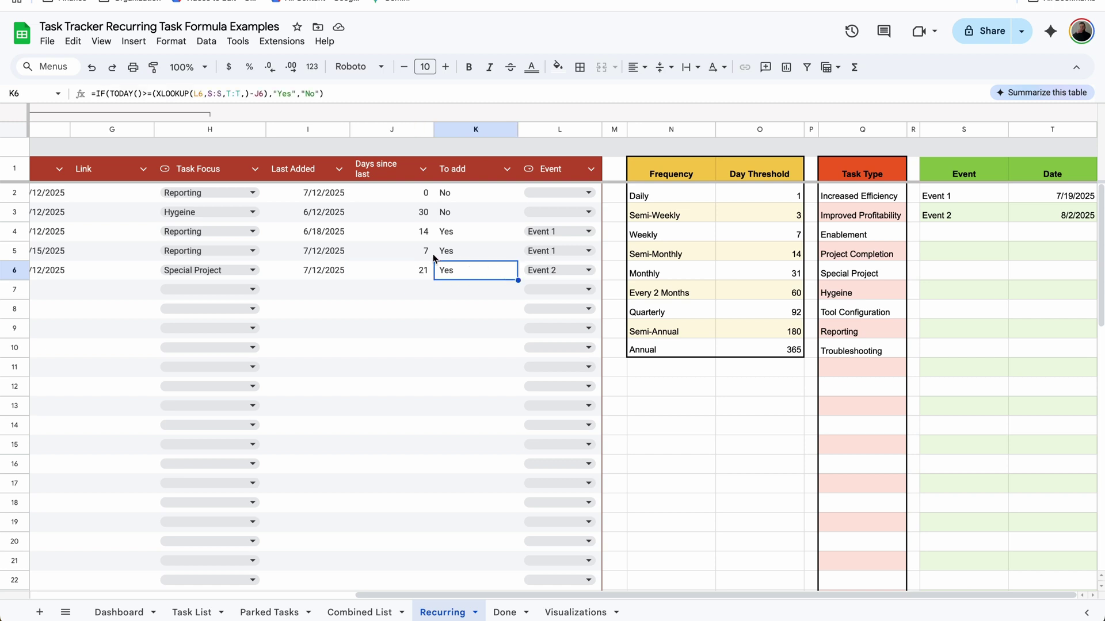
click(461, 253)
click(460, 273)
click(414, 275)
click(447, 278)
Set Event 1's date in T2 to 9/20/2025.
double_click(1071, 195)
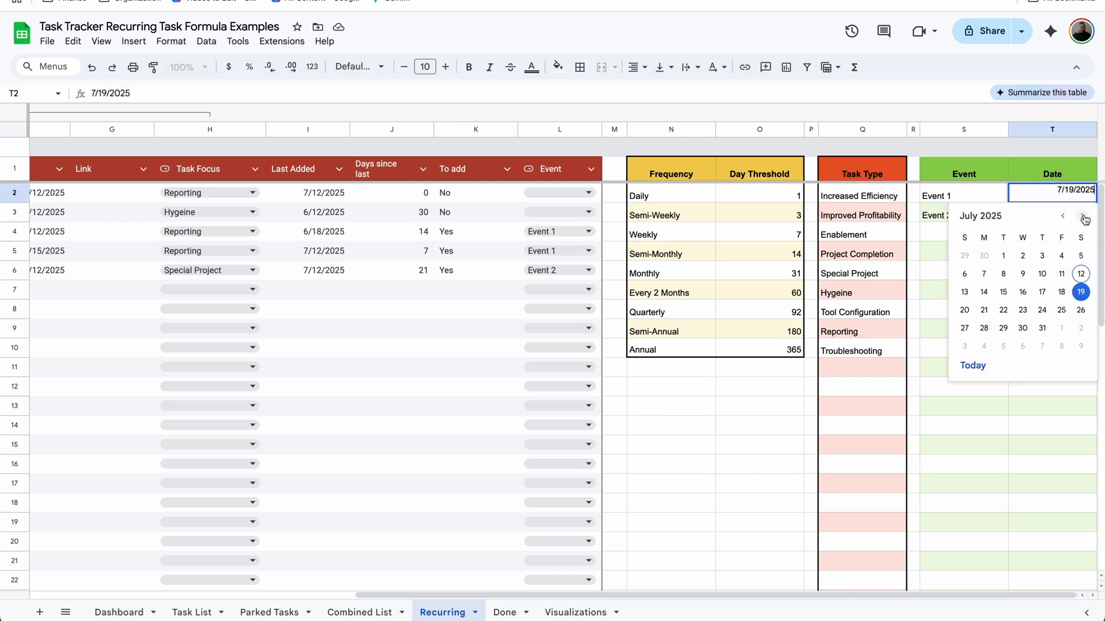
click(1081, 216)
click(1081, 216)
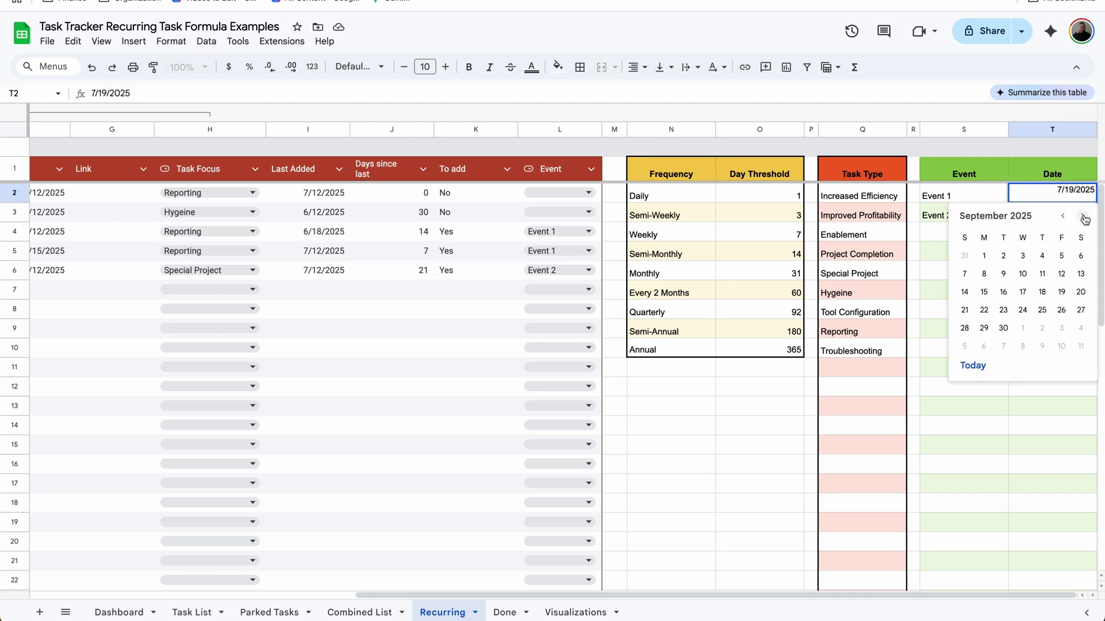
click(1081, 292)
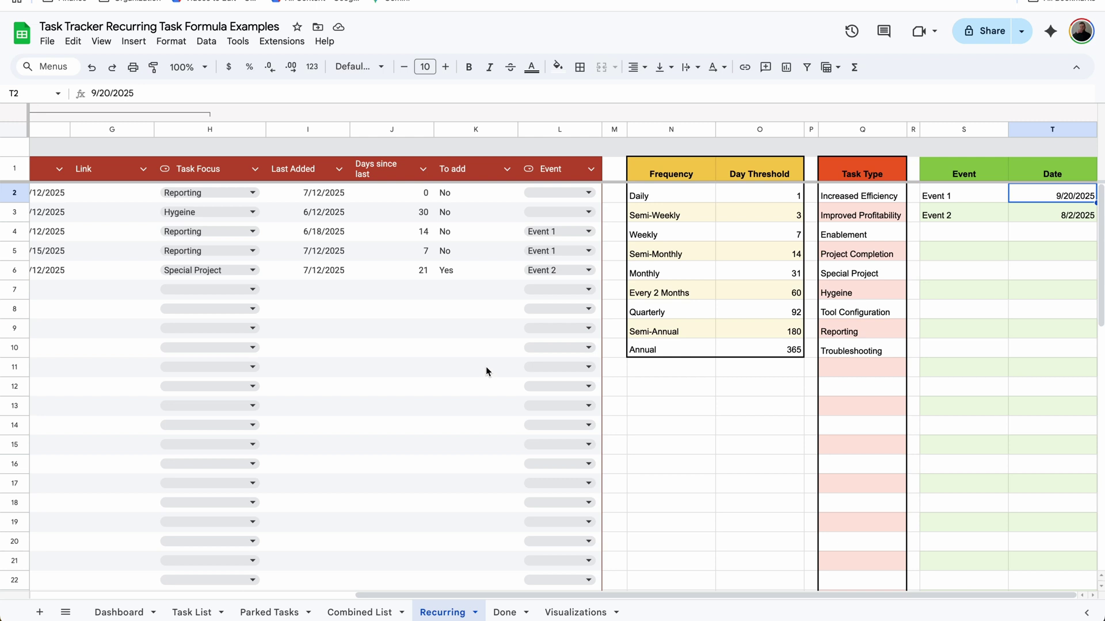
Review the To add formula in K6 and open the Task List sheet.
scroll(575, 322, left, 2)
click(658, 275)
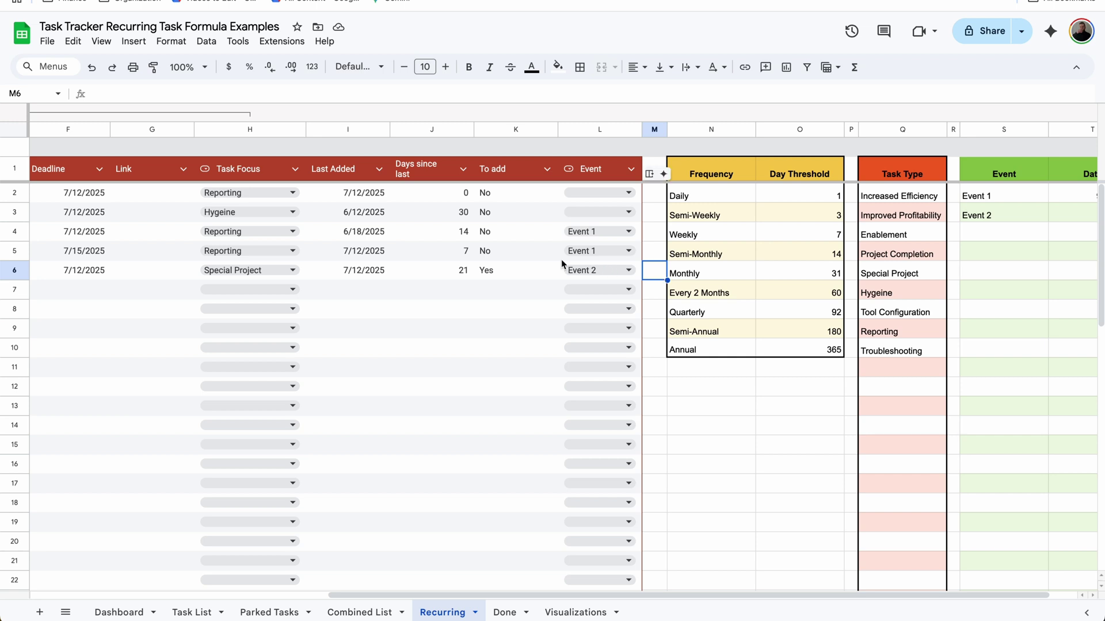
click(521, 266)
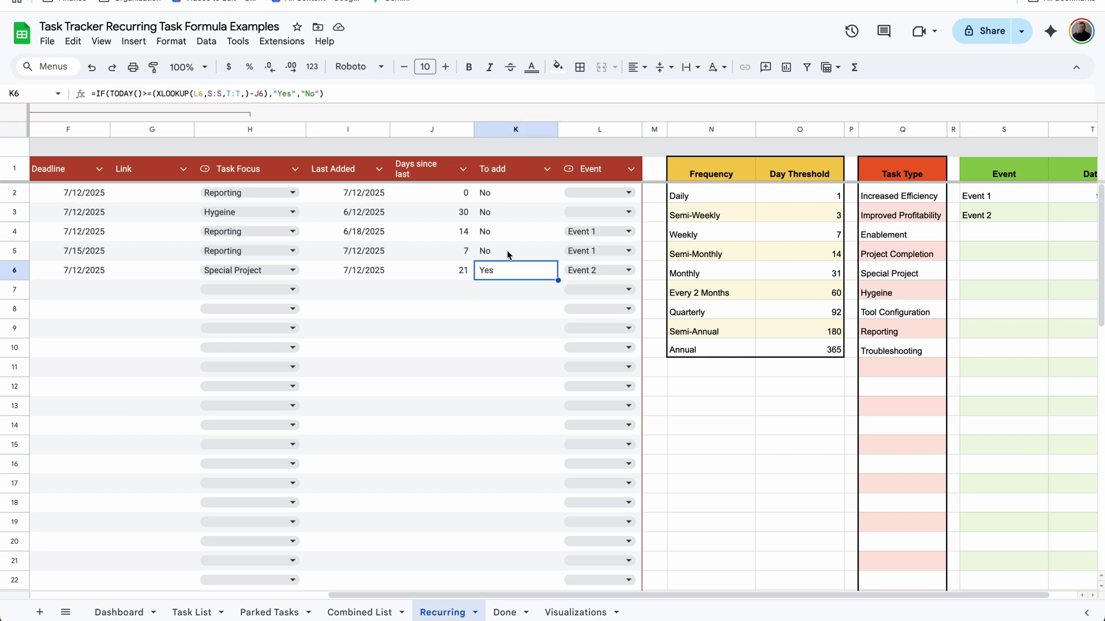
click(193, 613)
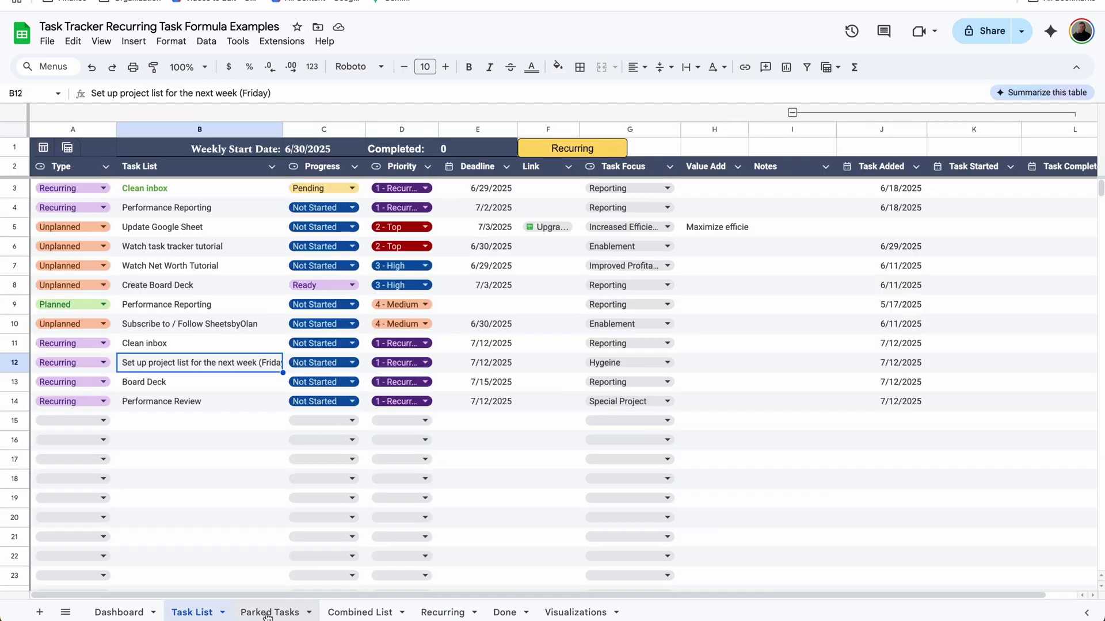